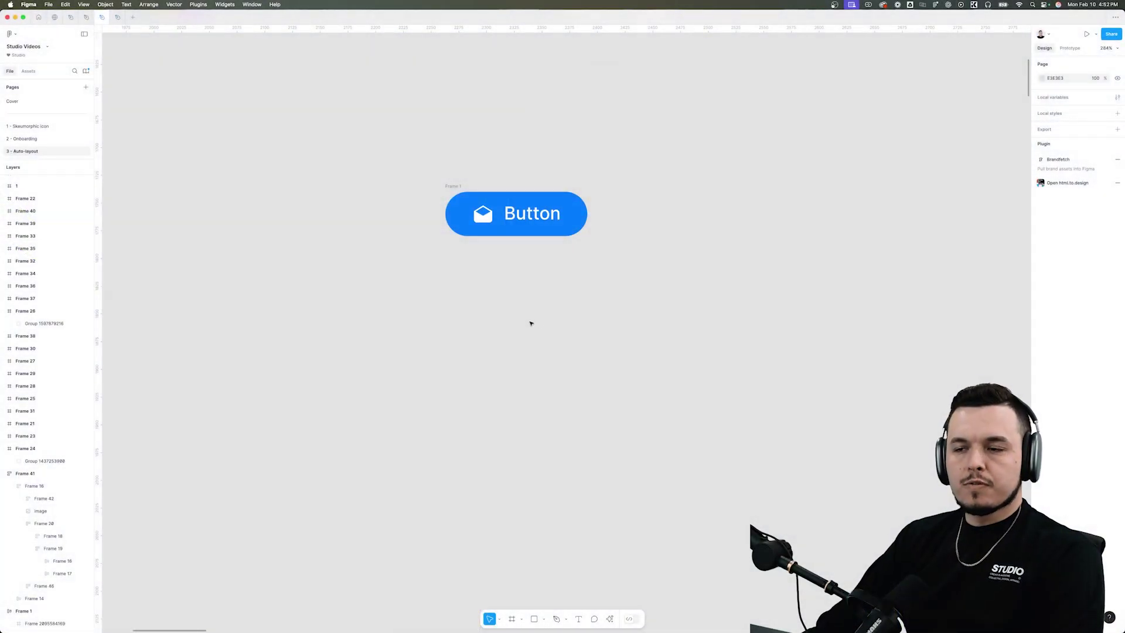
Step: Add a text layer reading "Button" below the existing blue button
drag(474, 309, 485, 312)
scroll(472, 306, down, 2)
drag(371, 157, 636, 319)
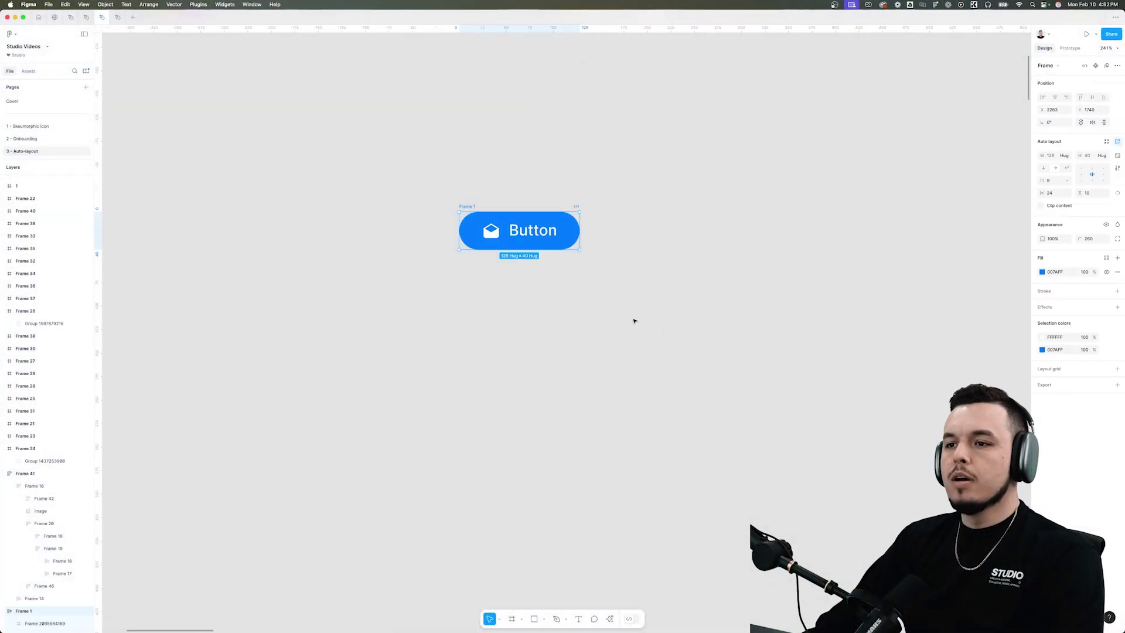
scroll(469, 315, up, 2)
click(469, 316)
key(t)
click(479, 307)
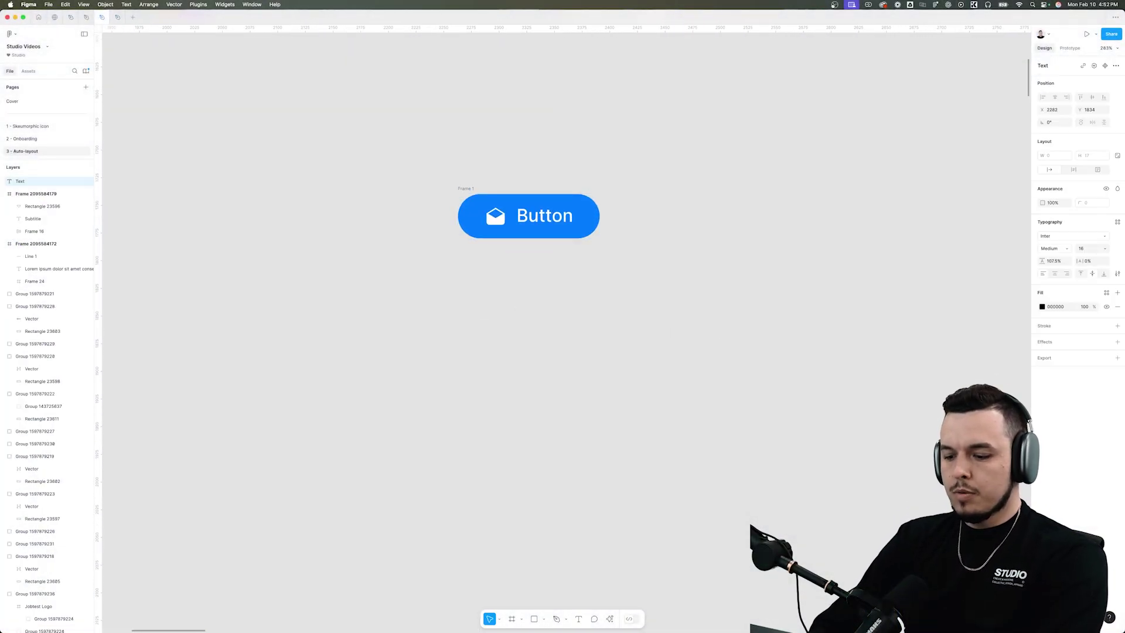
text(Button)
key(Escape)
scroll(476, 301, up, 2)
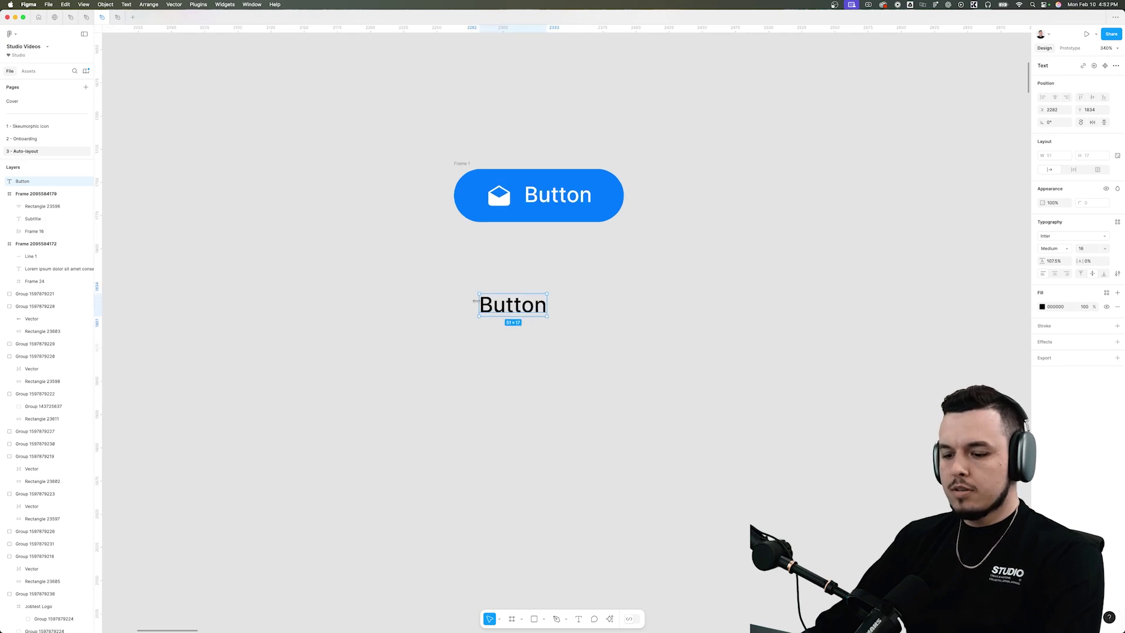
Step: Draw a rectangle about 166 by 47 around the new text, with a corner radius of 50, placed behind the text
drag(429, 274, 649, 336)
drag(1077, 189, 224, 191)
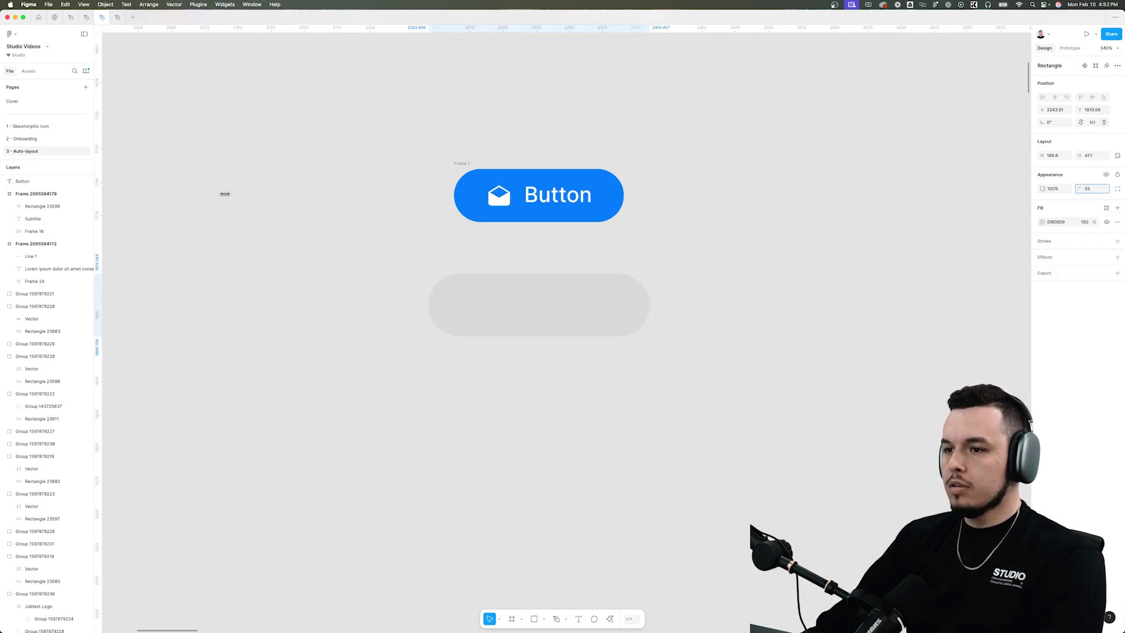
key([)
Step: Colour the rectangle with the blue and the text with the white sampled from the original button
key(i)
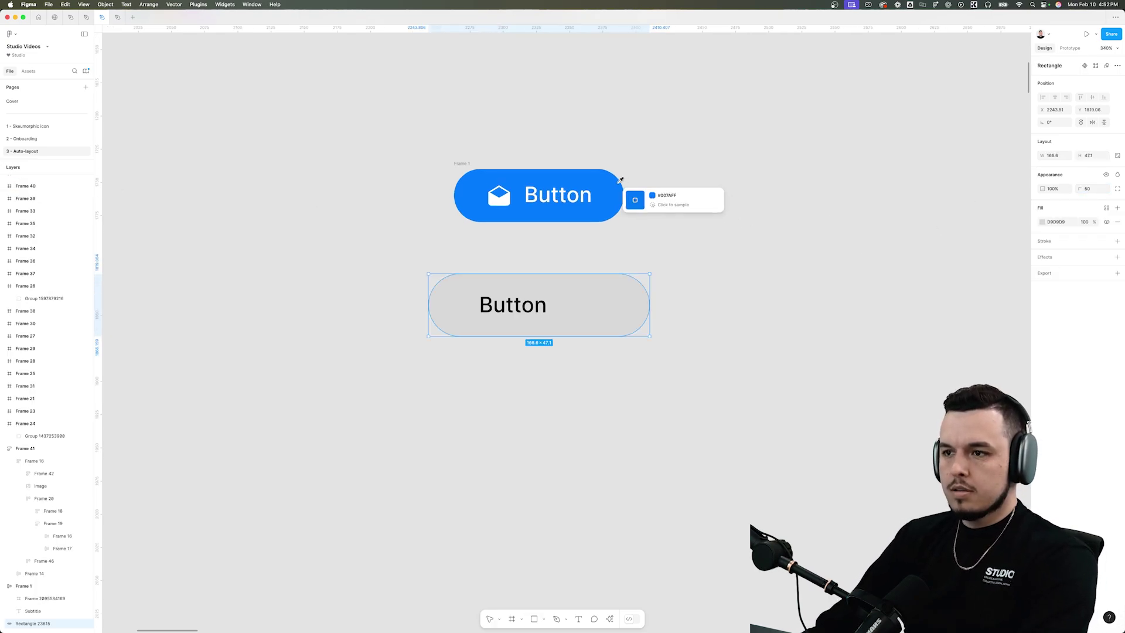
click(616, 183)
click(518, 301)
key(i)
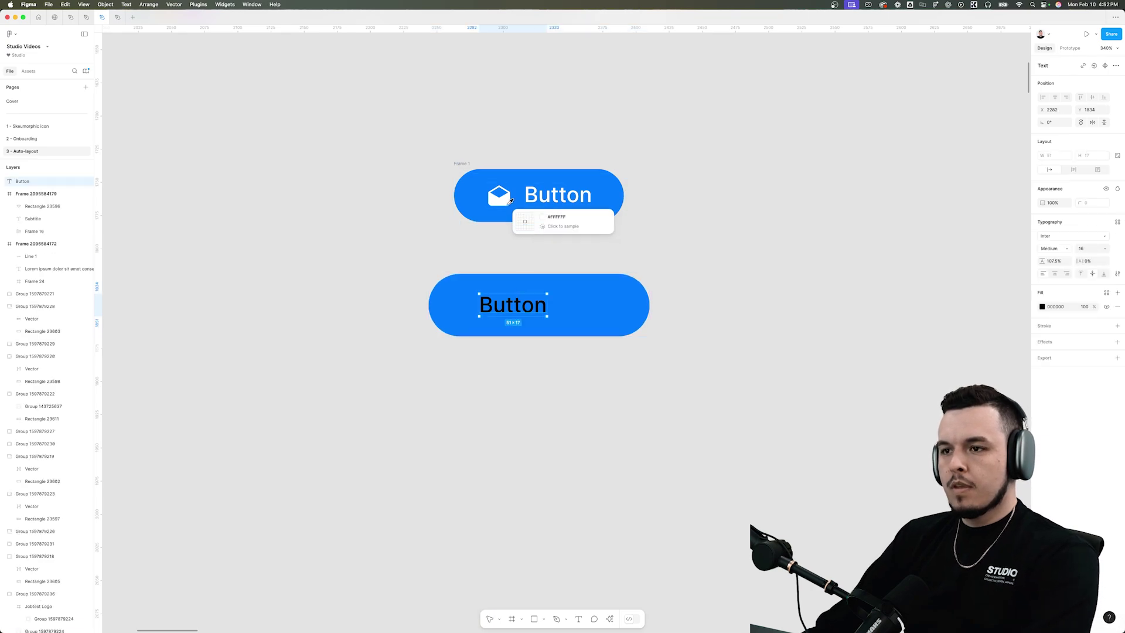
click(504, 200)
Step: Centre the text horizontally on the blue rectangle and group the two layers
drag(418, 252, 636, 291)
click(1055, 98)
click(602, 286)
drag(675, 254, 472, 362)
key(super+g)
scroll(475, 354, down, 3)
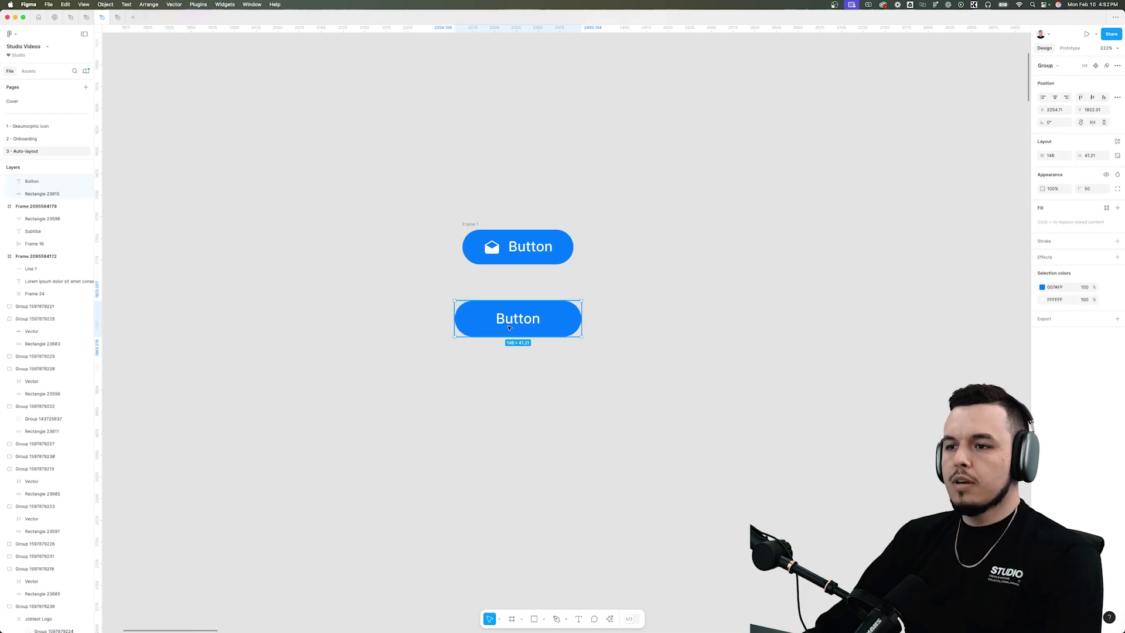
Step: Move the grouped button slightly down and duplicate it alongside at the same height
drag(508, 322, 490, 345)
scroll(487, 351, down, 1)
scroll(487, 352, right, 1)
alt+drag(461, 297, 680, 297)
scroll(811, 301, up, 4)
click(803, 301)
Step: Restyle the duplicate as an outline button by swapping its rectangle's fill and stroke and sampling the blue for its text
double_click(674, 307)
key(shift+x)
click(786, 282)
super+click(597, 315)
key(i)
click(317, 311)
click(503, 219)
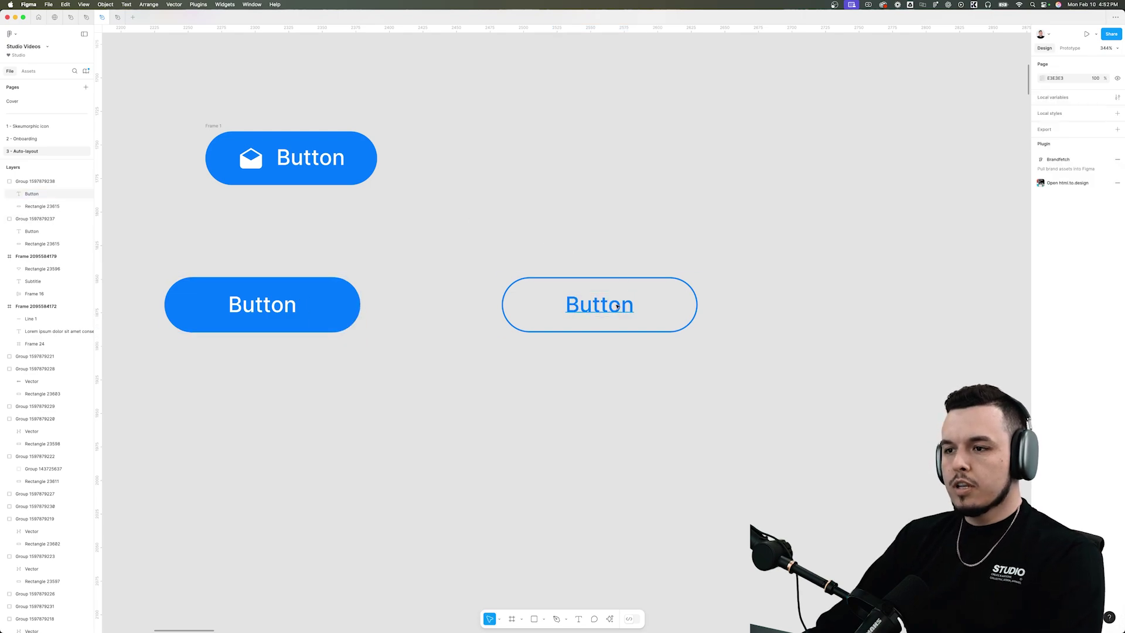
Step: Change the outline button's label to "Get Started"
double_click(617, 306)
double_click(616, 305)
text(Get Start)
key(Escape)
key(Escape)
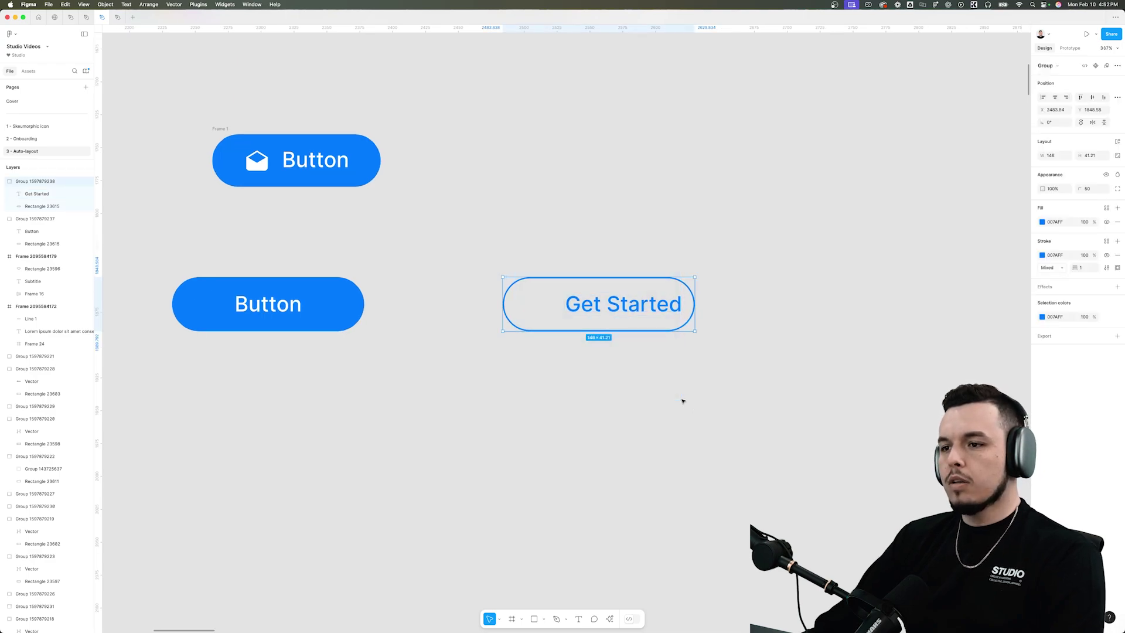
Step: Move the "Get Started" text to the middle of the outline and narrow the outline from both sides to about 134 wide
scroll(609, 351, up, 5)
double_click(591, 264)
drag(613, 263, 563, 259)
click(582, 202)
scroll(613, 214, down, 3)
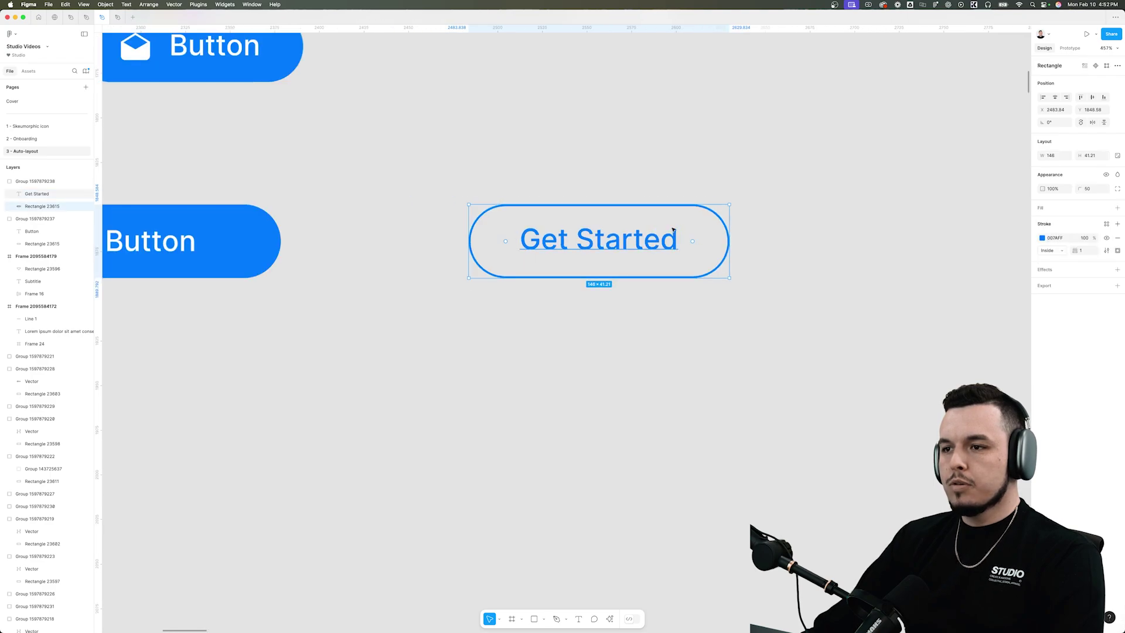
mouse_move(727, 233)
mouse_down()
mouse_move(774, 233)
mouse_move(716, 233)
mouse_up()
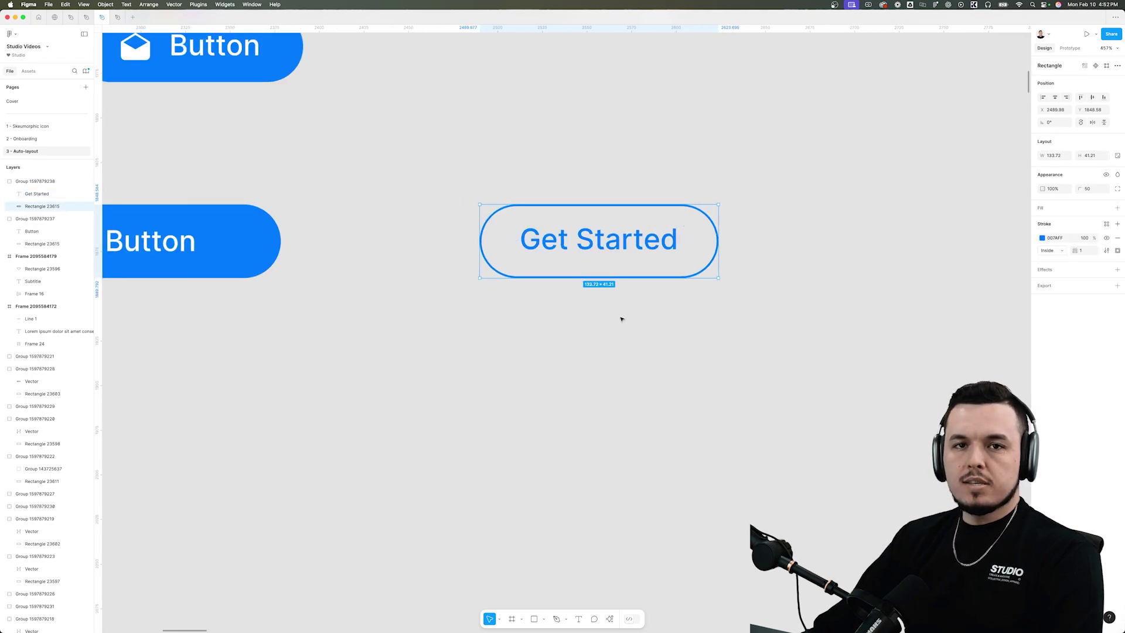
click(621, 321)
Step: Delete both manually built button groups, keeping the original icon button
scroll(616, 324, down, 3)
drag(706, 372, 614, 263)
scroll(540, 199, down, 5)
click(448, 208)
drag(346, 197, 557, 242)
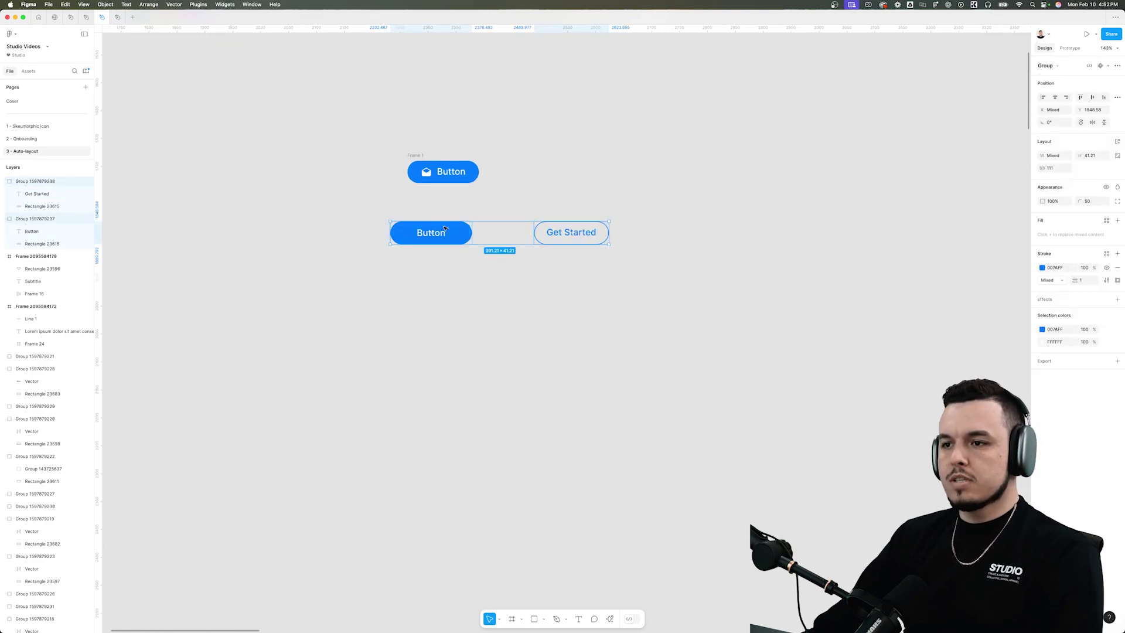
scroll(407, 223, up, 1)
key(BackSpace)
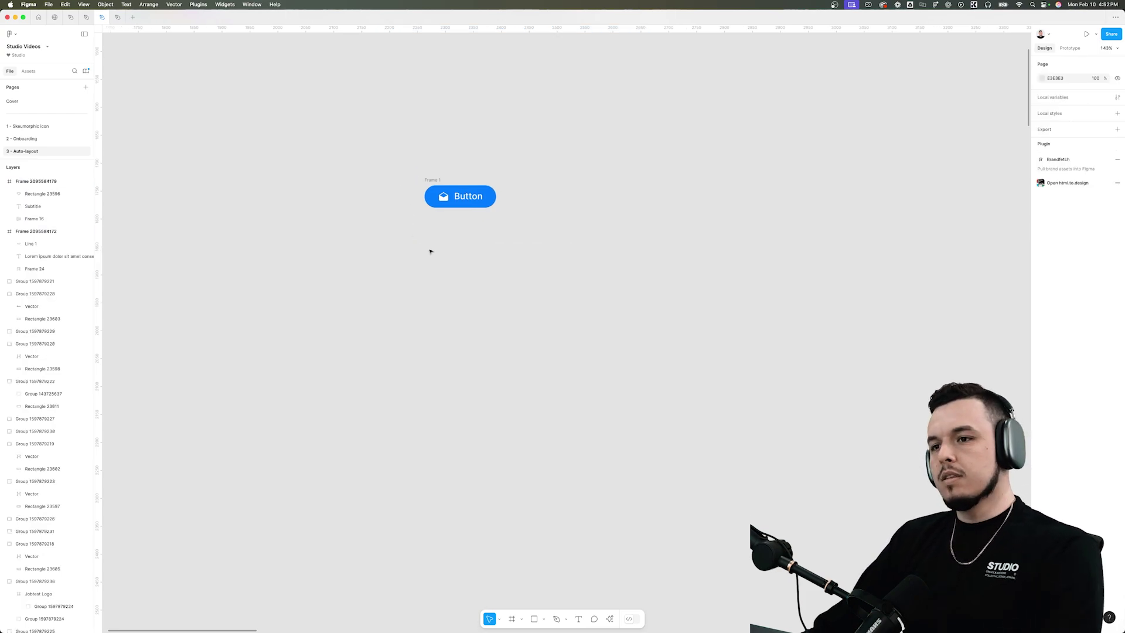
Step: Add a text layer reading "Button" below the original button and wrap it in an auto layout frame
scroll(440, 218, up, 2)
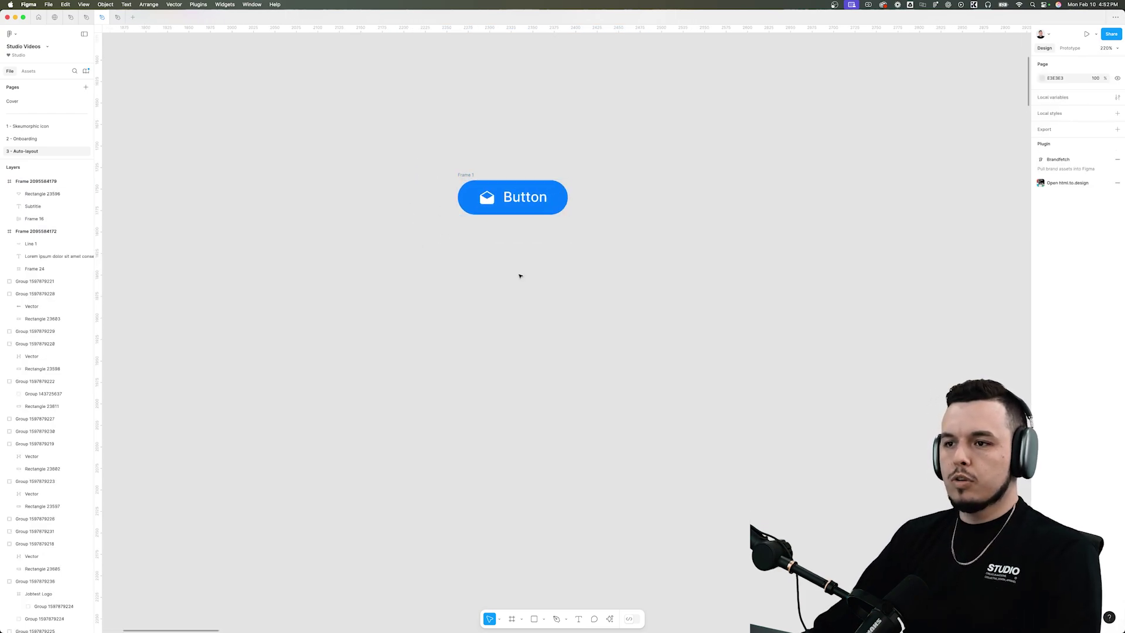
drag(518, 315, 526, 307)
click(486, 298)
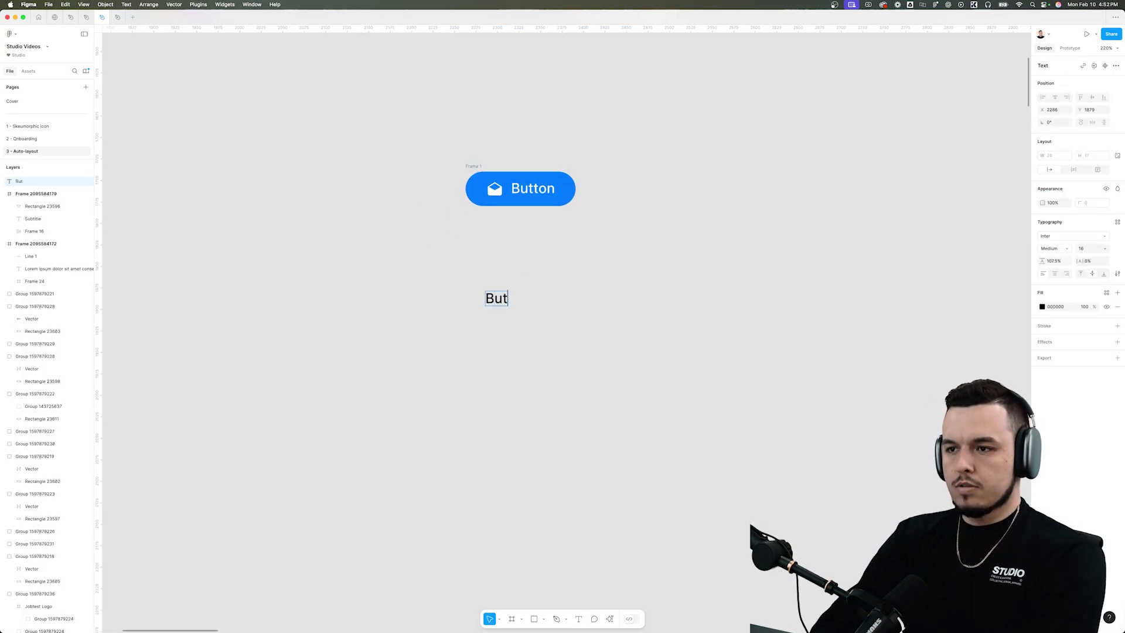
key(Escape)
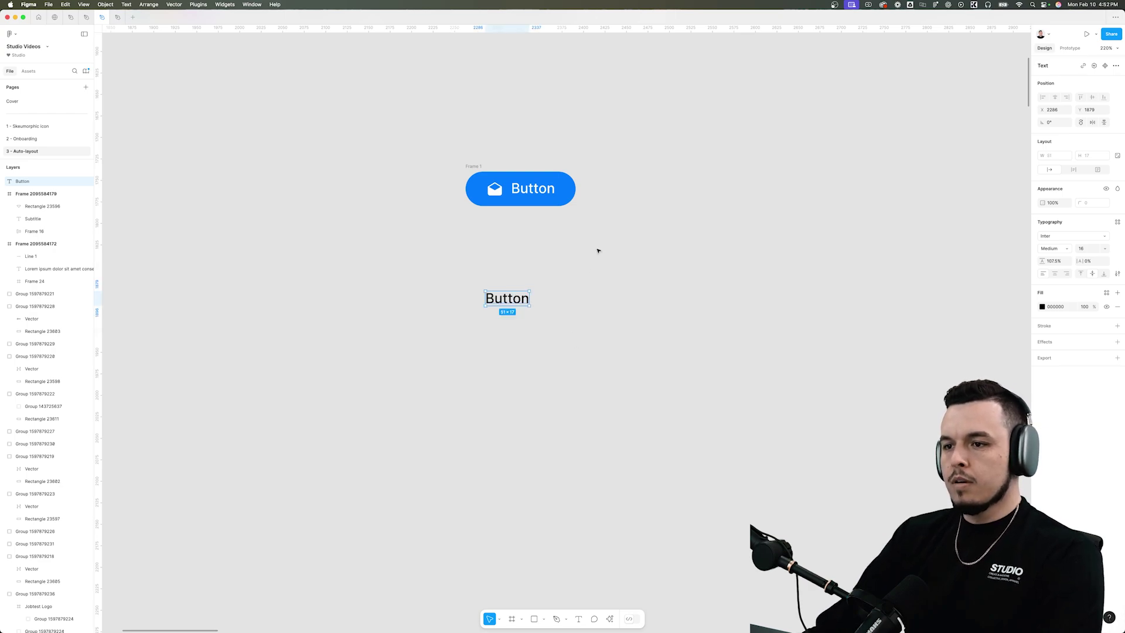
key(shift+a)
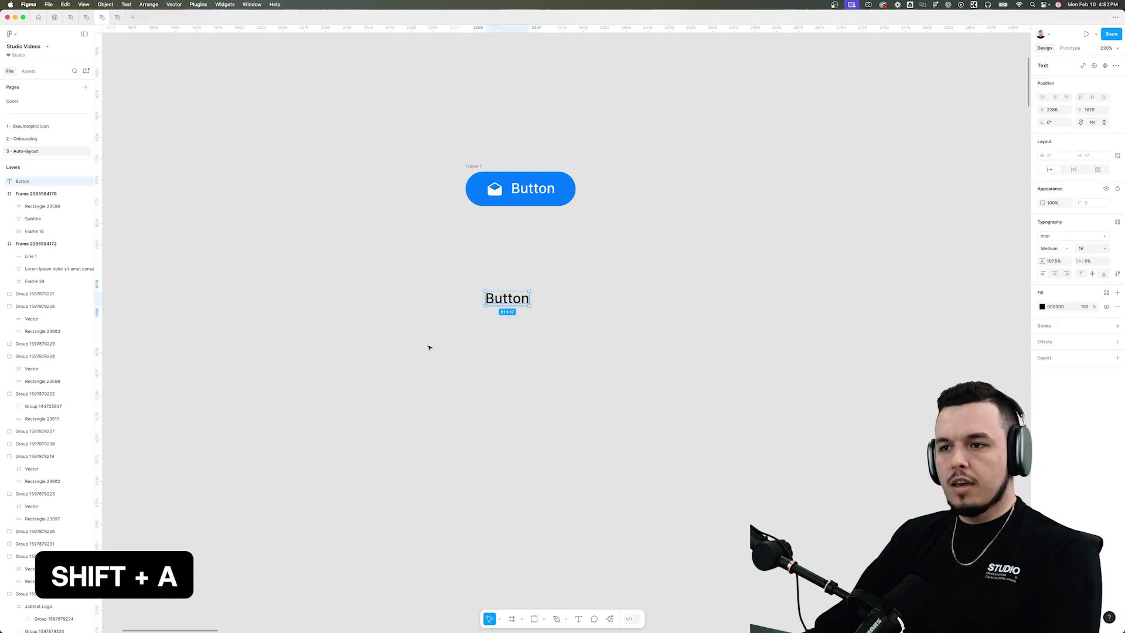
key(shift+a)
click(503, 361)
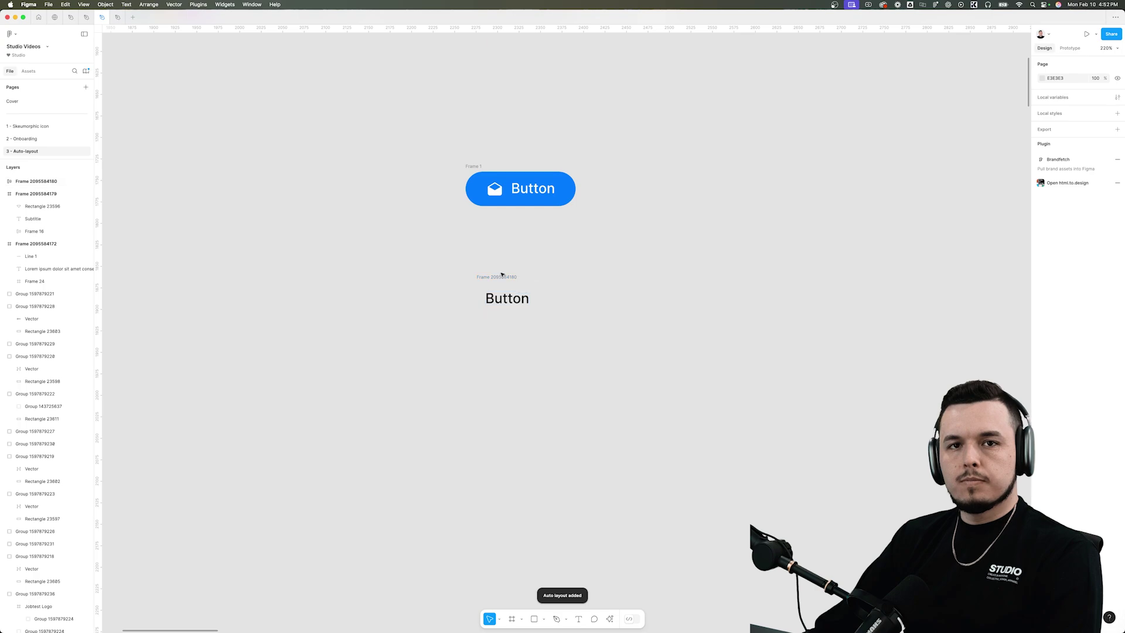
Step: Give the auto layout frame a fill in the original button's blue and a corner radius of 32
click(508, 278)
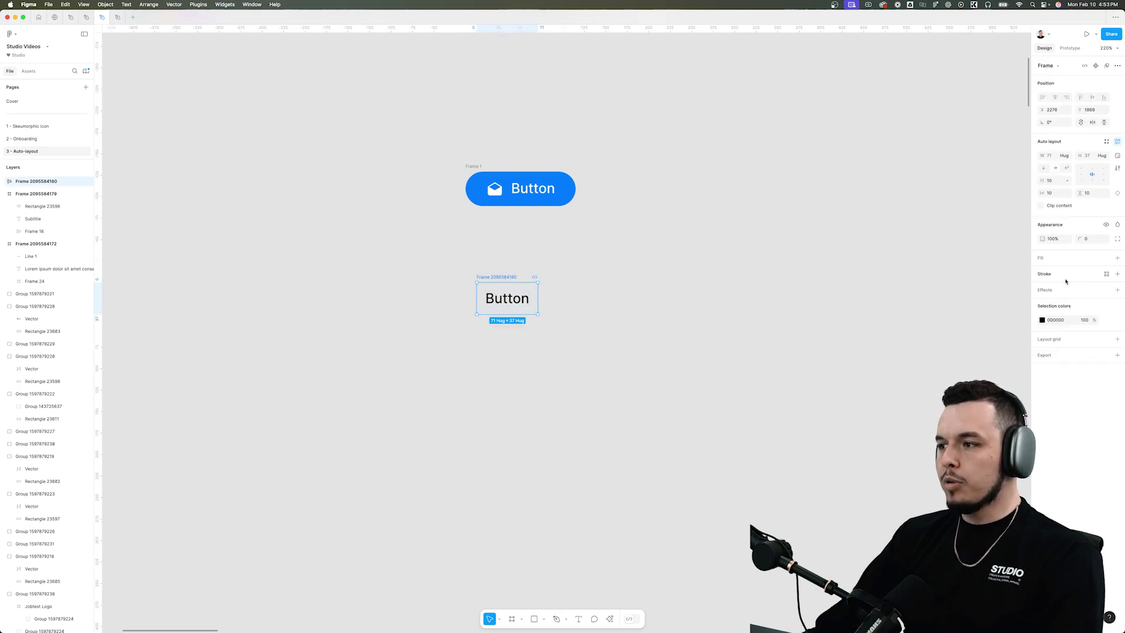
click(1118, 258)
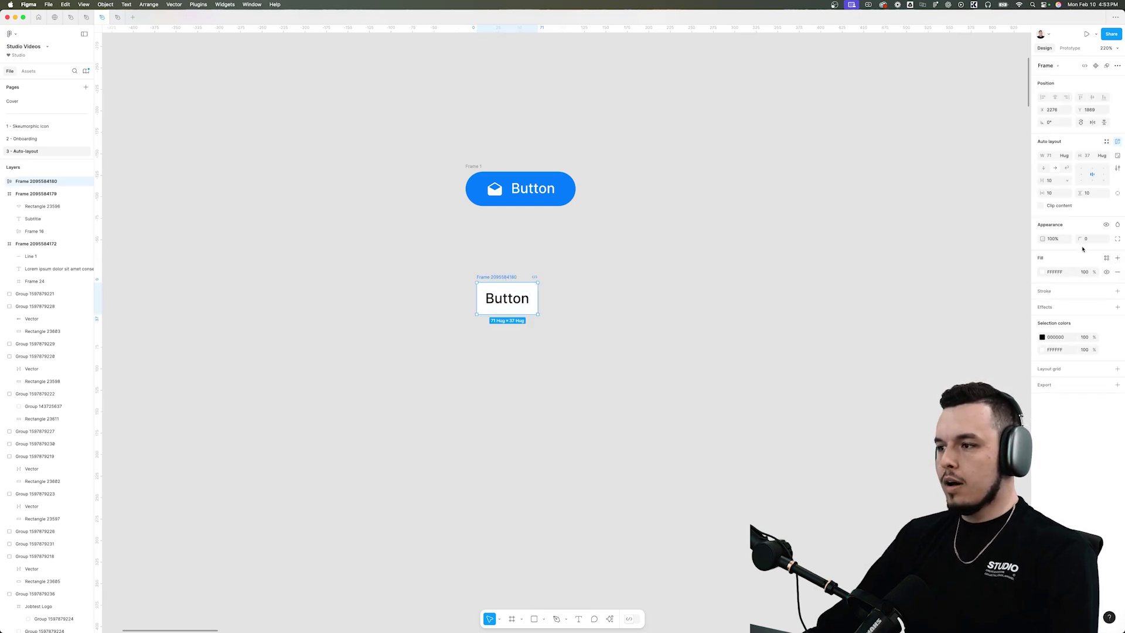
drag(1081, 239, 210, 243)
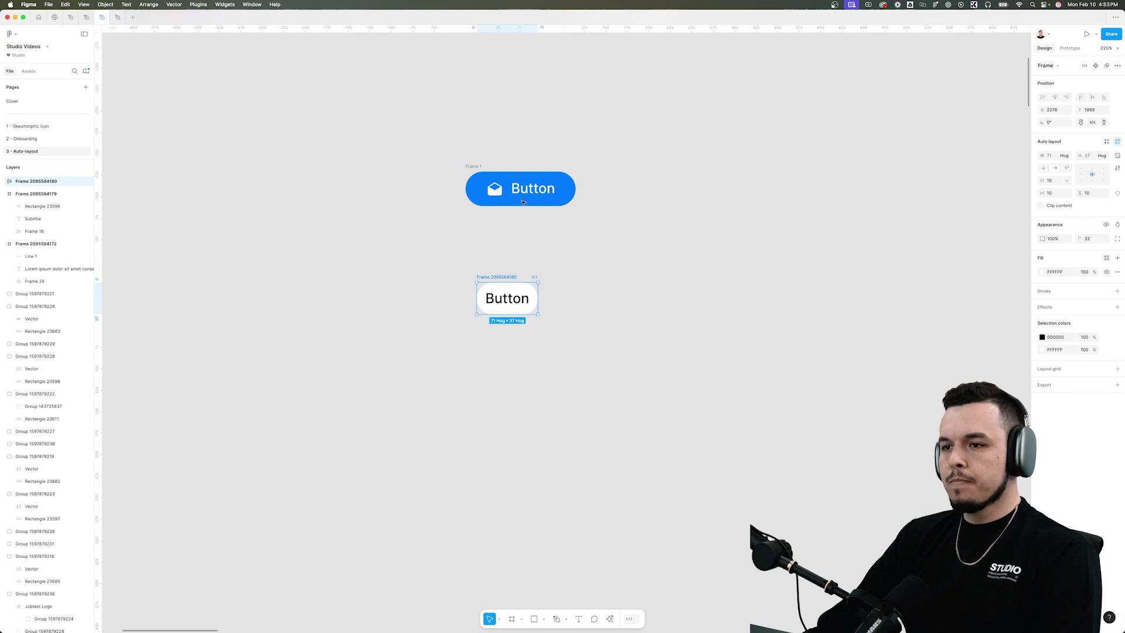
key(i)
click(561, 191)
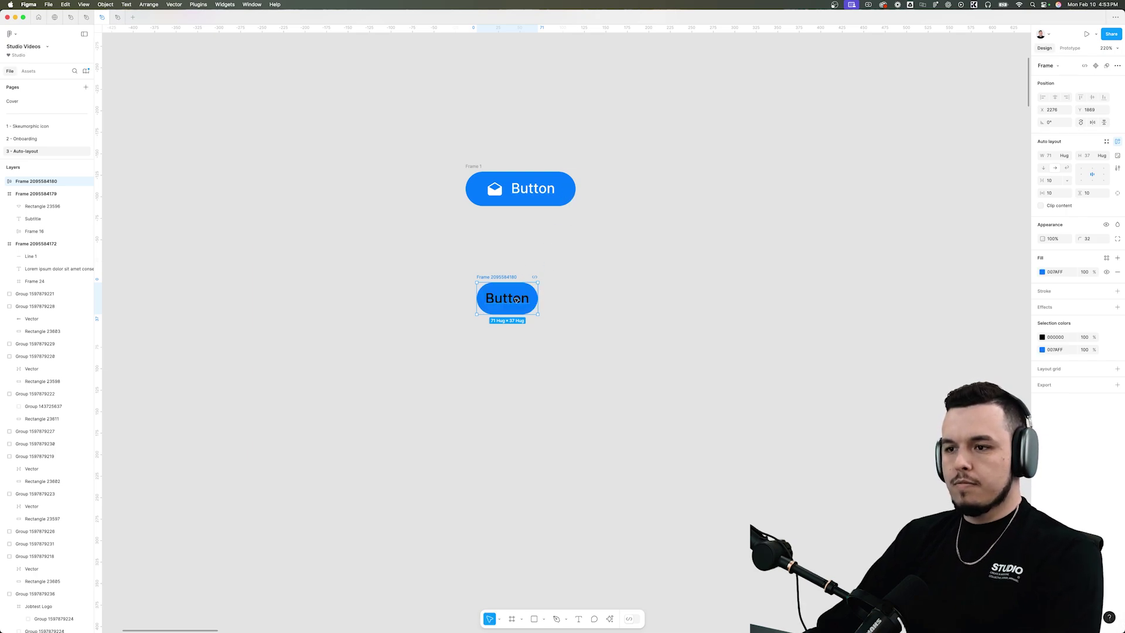
Step: Colour the new button's text with the white sampled from the original button's envelope icon
double_click(516, 300)
key(i)
click(494, 189)
key(Escape)
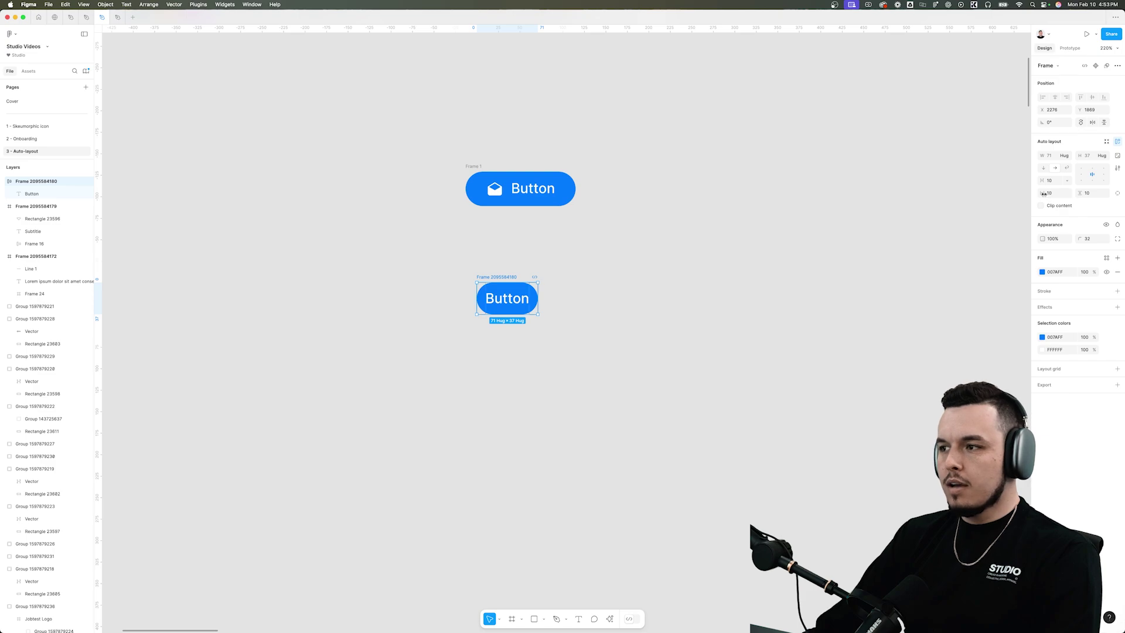
Step: Set the left and right padding of the auto layout button to 24
drag(1045, 193, 559, 274)
key(super+z)
scroll(503, 303, up, 8)
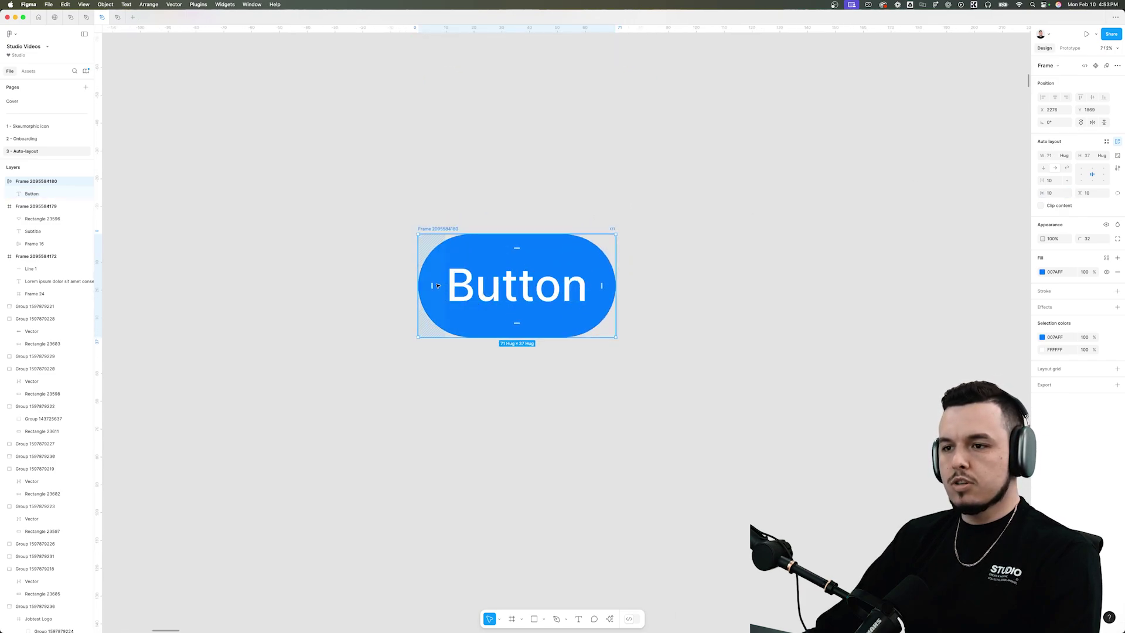
click(431, 283)
text(24)
key(Return)
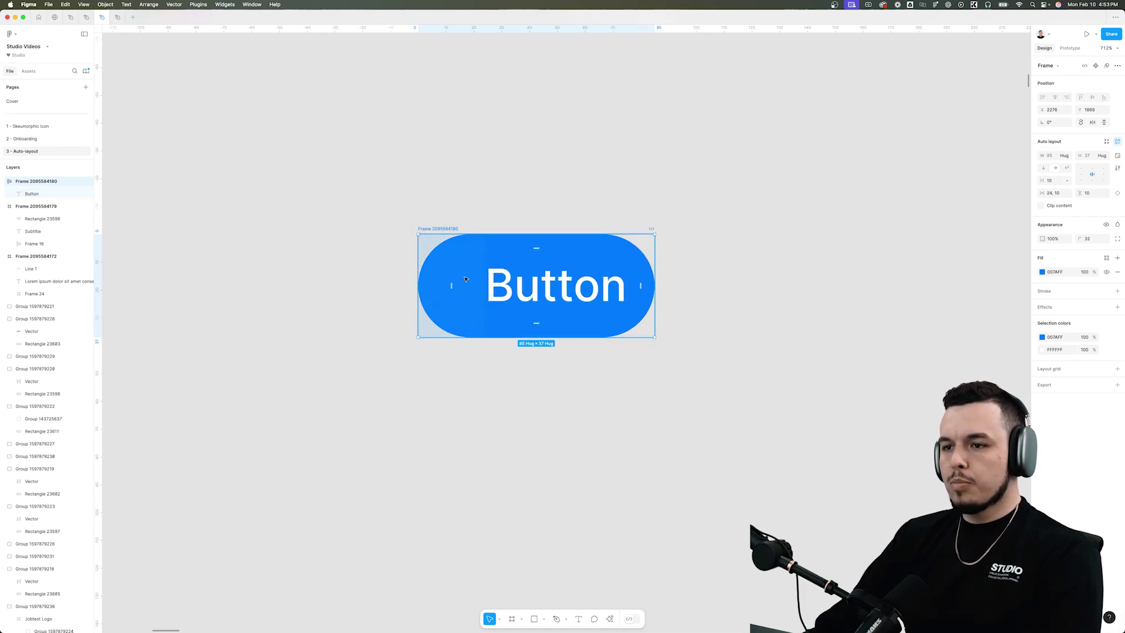
click(640, 286)
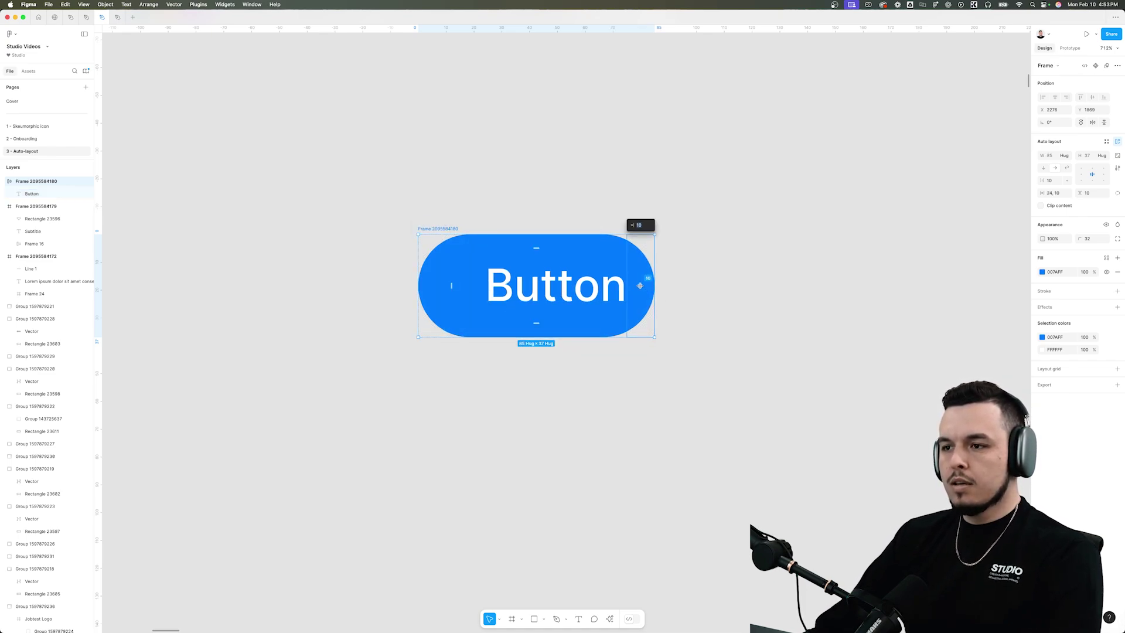
text(24)
key(Return)
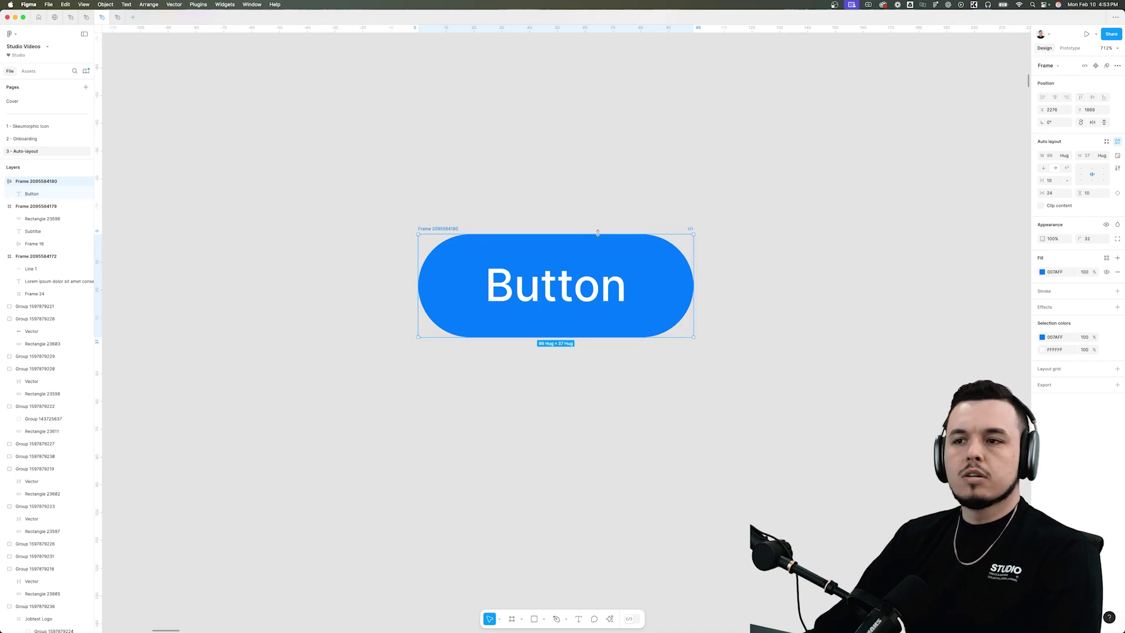
Step: Copy the envelope icon from the original button into the auto layout frame, in front of the text
scroll(488, 224, down, 3)
click(487, 225)
click(459, 229)
scroll(507, 279, down, 1)
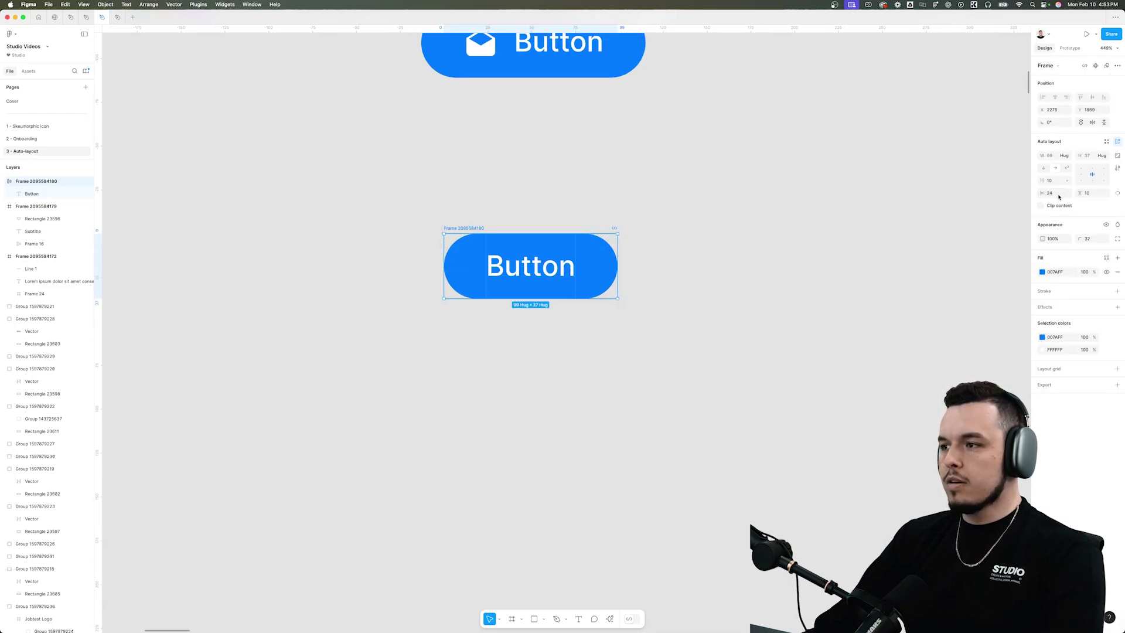
scroll(680, 231, down, 4)
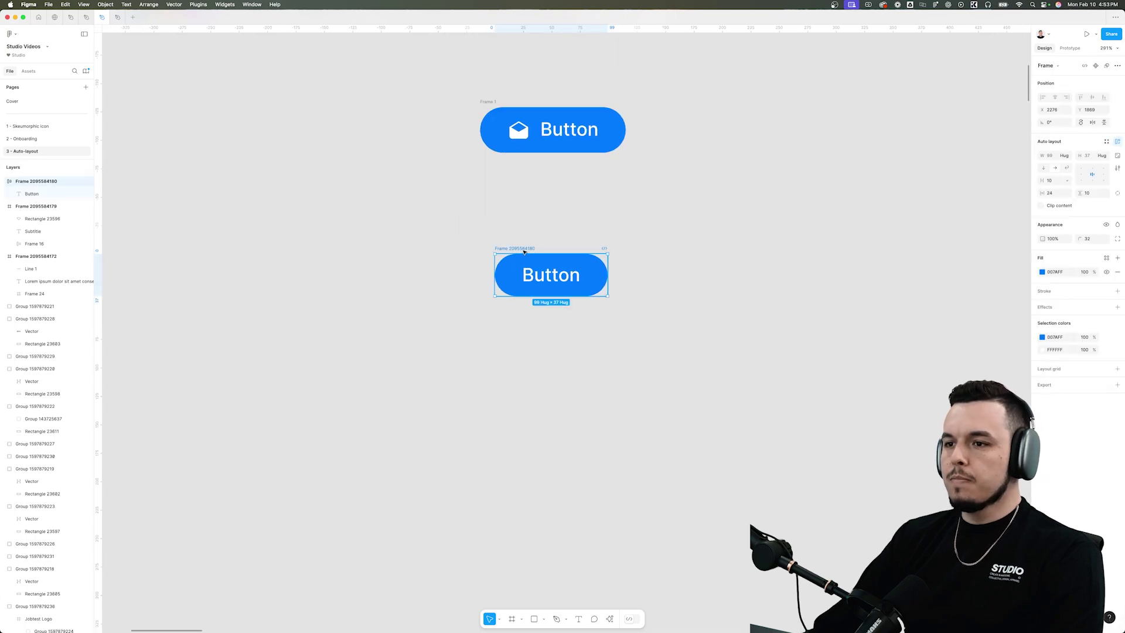
drag(602, 250, 599, 255)
mouse_move(491, 181)
mouse_down()
mouse_move(349, 275)
mouse_move(428, 299)
mouse_move(416, 316)
mouse_move(405, 304)
mouse_move(516, 324)
mouse_up()
click(447, 276)
click(515, 337)
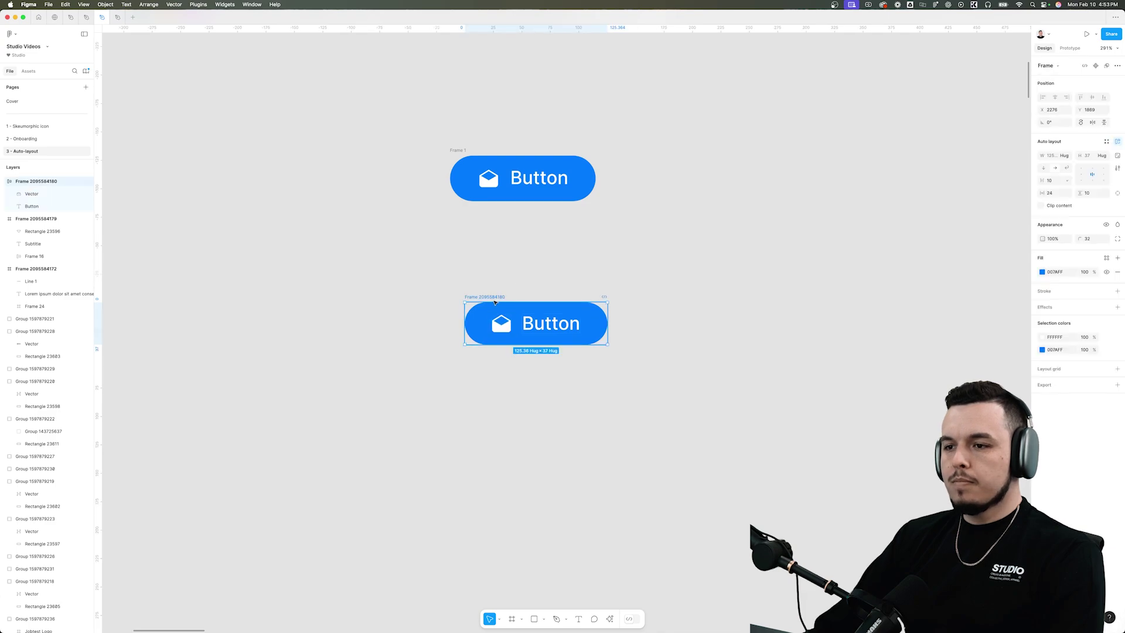
Step: Reduce the auto layout gap between the envelope icon and the text in the new button
scroll(516, 352, up, 3)
scroll(503, 321, up, 3)
click(493, 302)
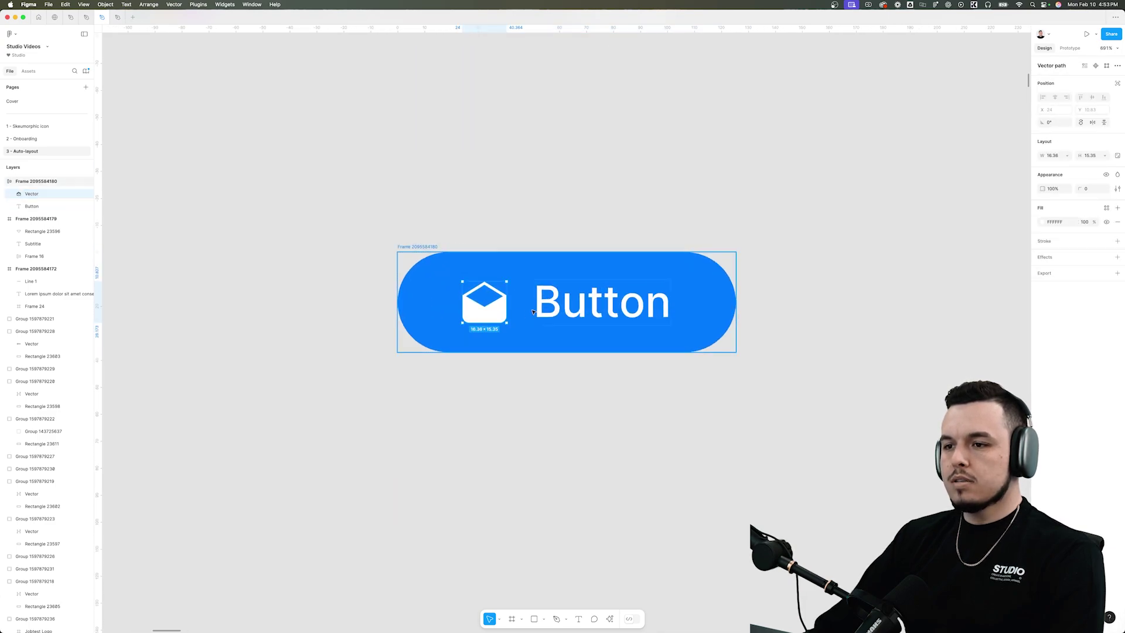
key(Escape)
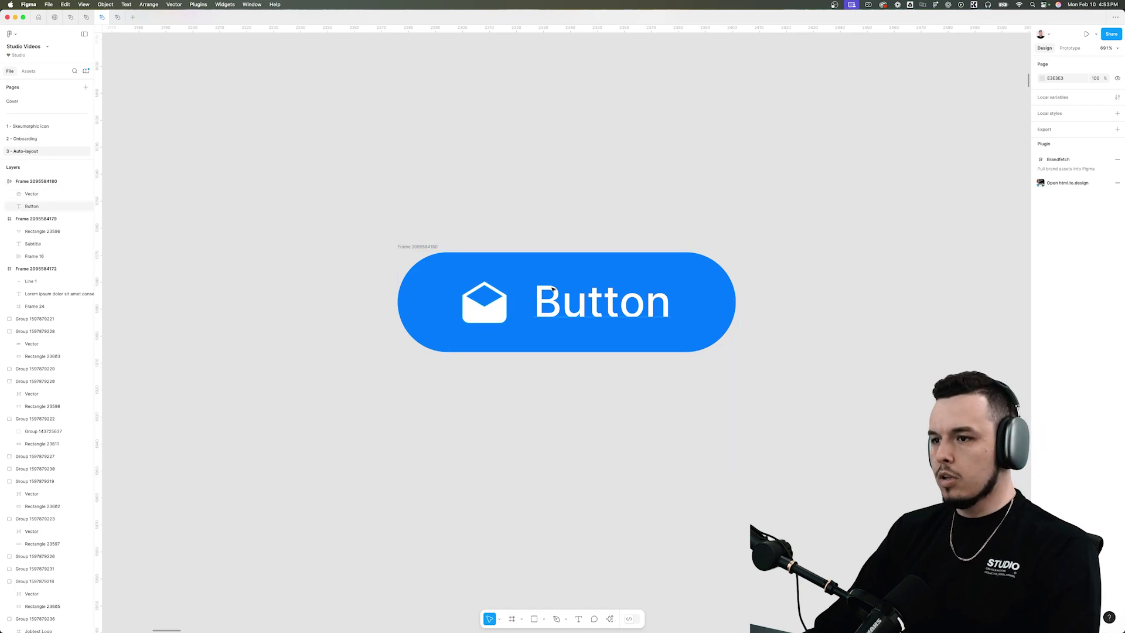
click(432, 250)
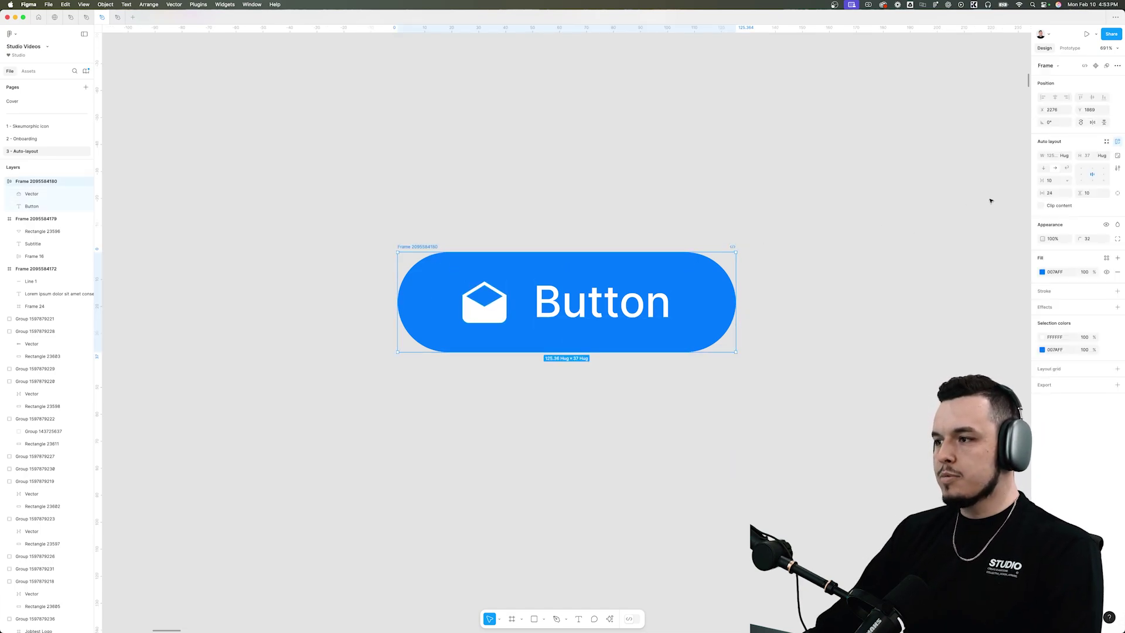
mouse_move(1045, 180)
mouse_down()
mouse_move(1058, 180)
mouse_move(1042, 179)
mouse_up()
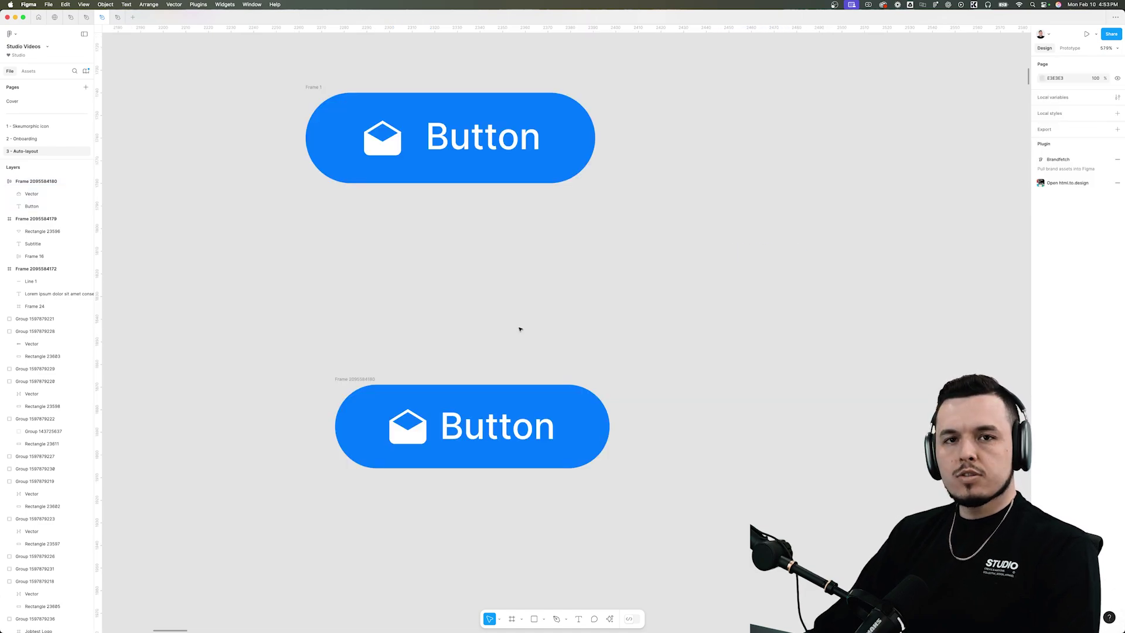
scroll(519, 324, left, 1)
scroll(520, 322, down, 4)
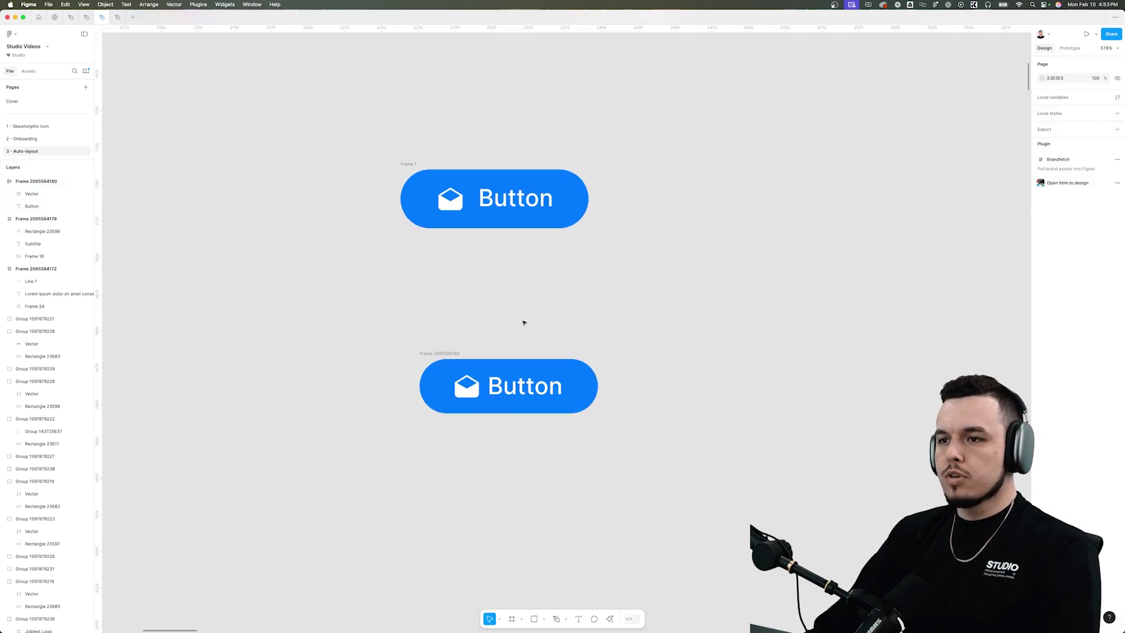
Step: Align the left edges of the original button and the auto layout button
drag(387, 154, 668, 428)
click(369, 364)
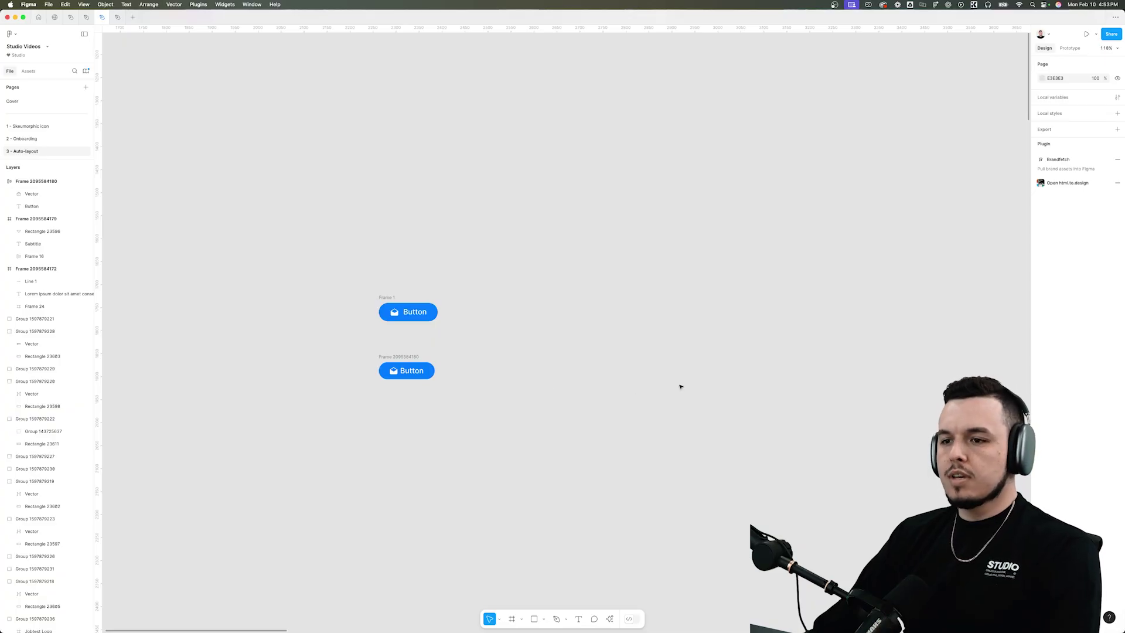
Step: Wrap all the scattered icon frames in one auto layout frame
drag(681, 387, 490, 371)
scroll(400, 345, down, 4)
drag(544, 336, 364, 343)
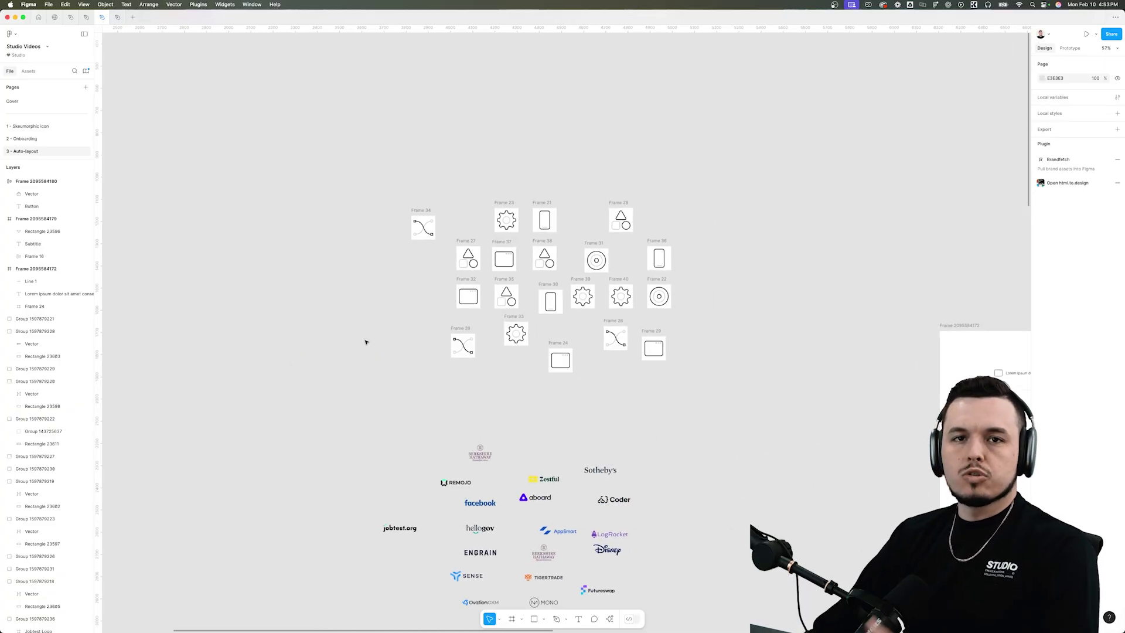
scroll(731, 247, up, 2)
scroll(729, 301, down, 2)
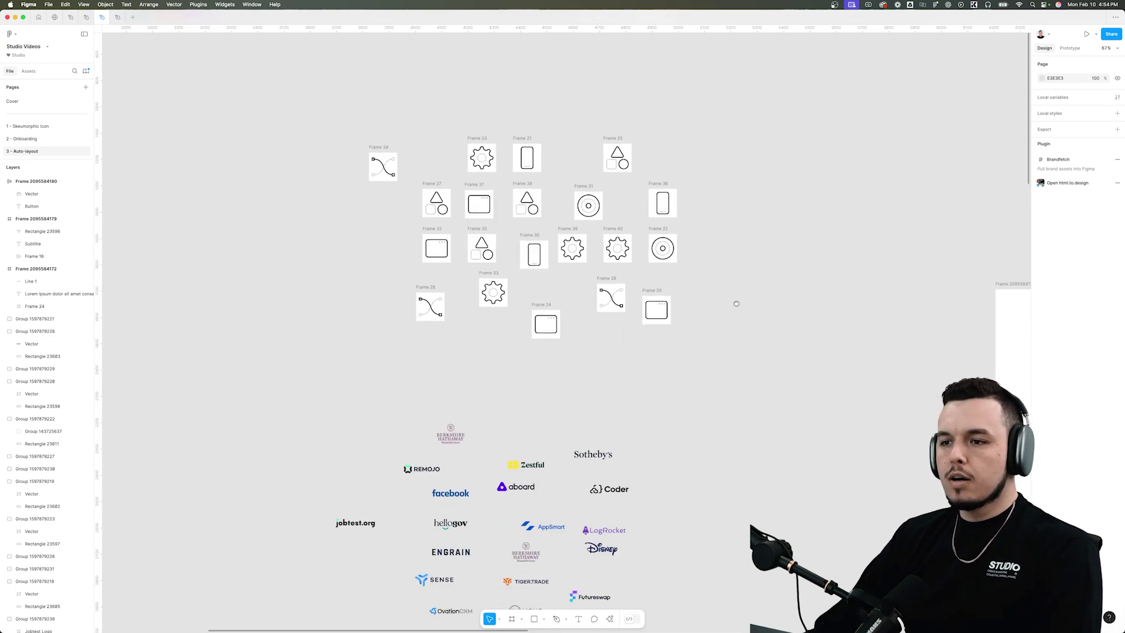
drag(741, 63, 311, 377)
scroll(463, 213, up, 1)
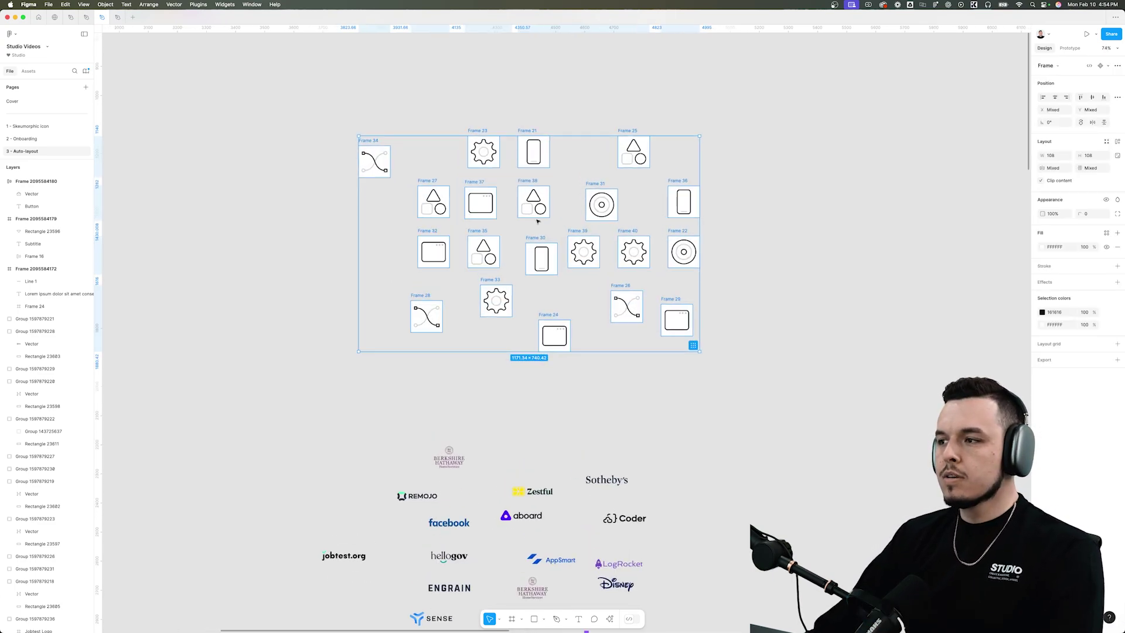
key(shift+a)
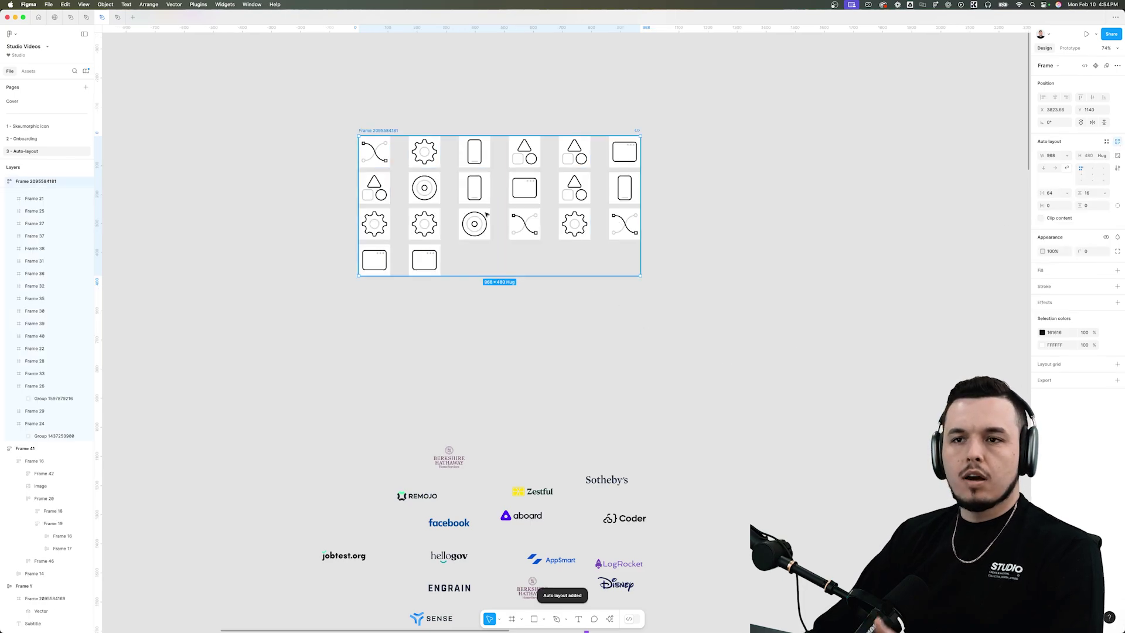
Step: Set the icon frame's vertical gap to 64 and resize its width to 1189, keeping seven icons per row
drag(639, 212, 737, 211)
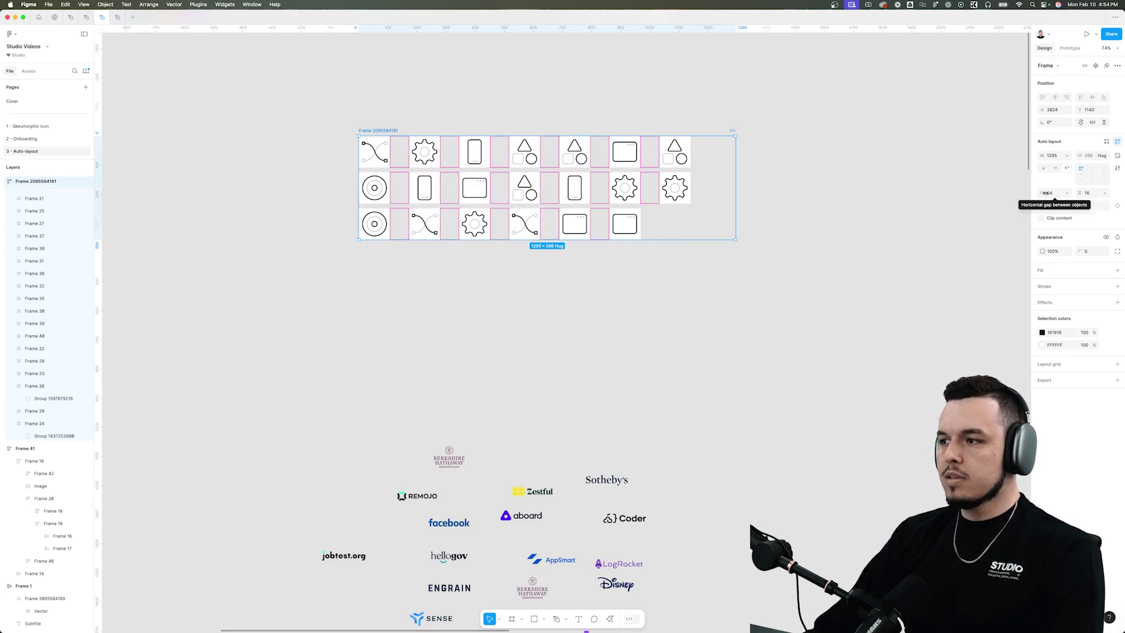
click(1093, 196)
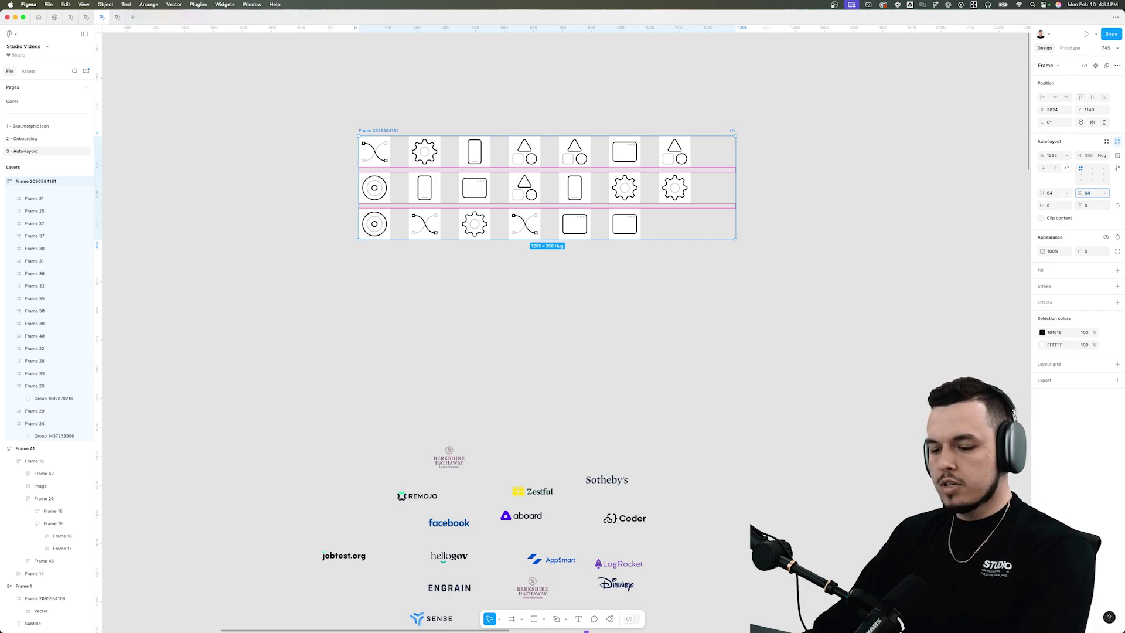
text(64)
key(Return)
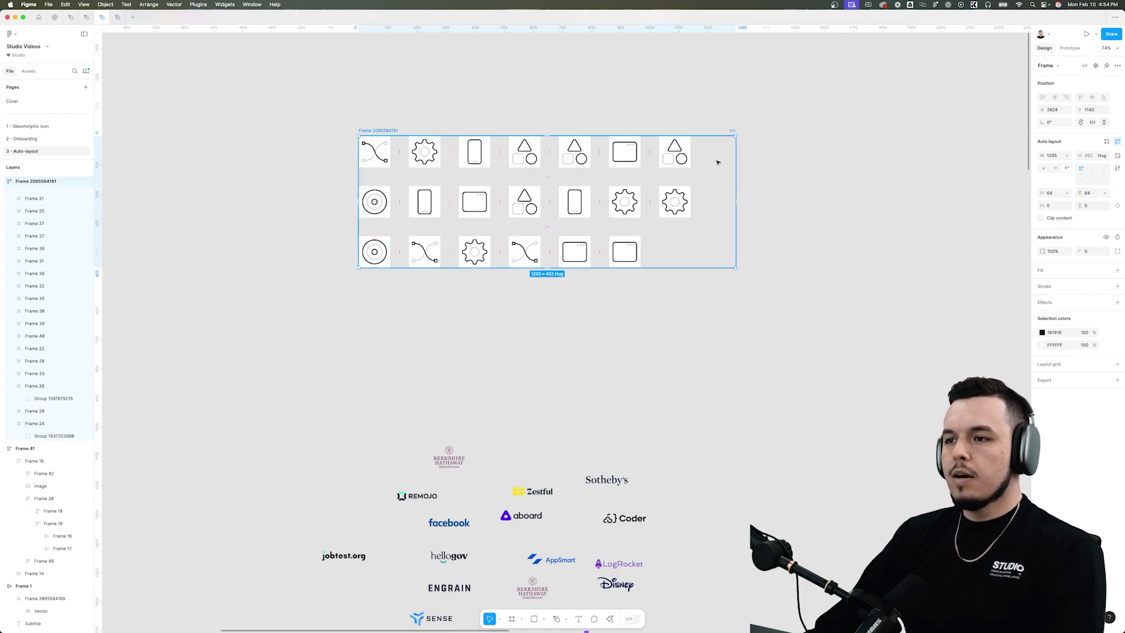
drag(736, 162, 705, 167)
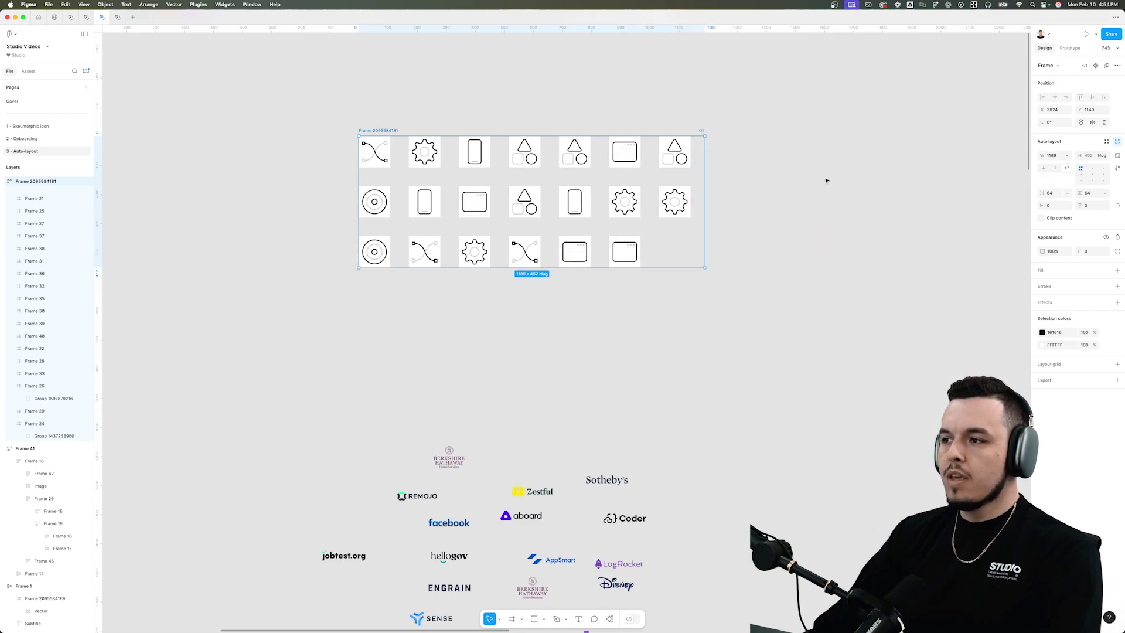
Step: Try horizontal and vertical auto layout directions on the icon frame, undoing the vertical one
scroll(827, 179, down, 2)
click(1055, 168)
scroll(506, 120, down, 5)
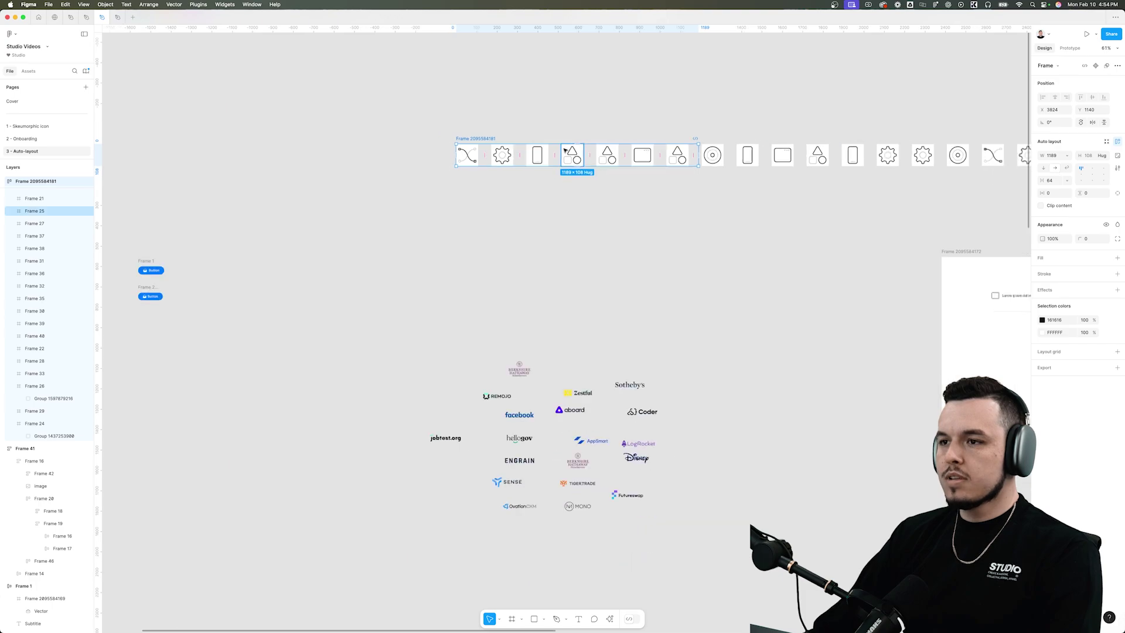
drag(506, 120, 482, 126)
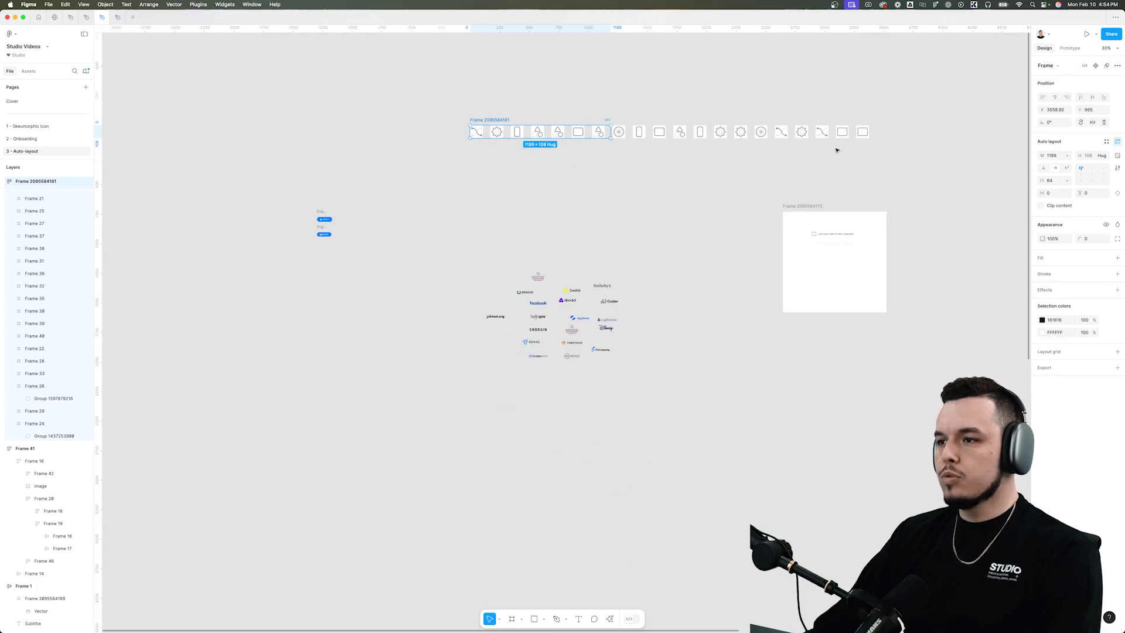
click(1042, 169)
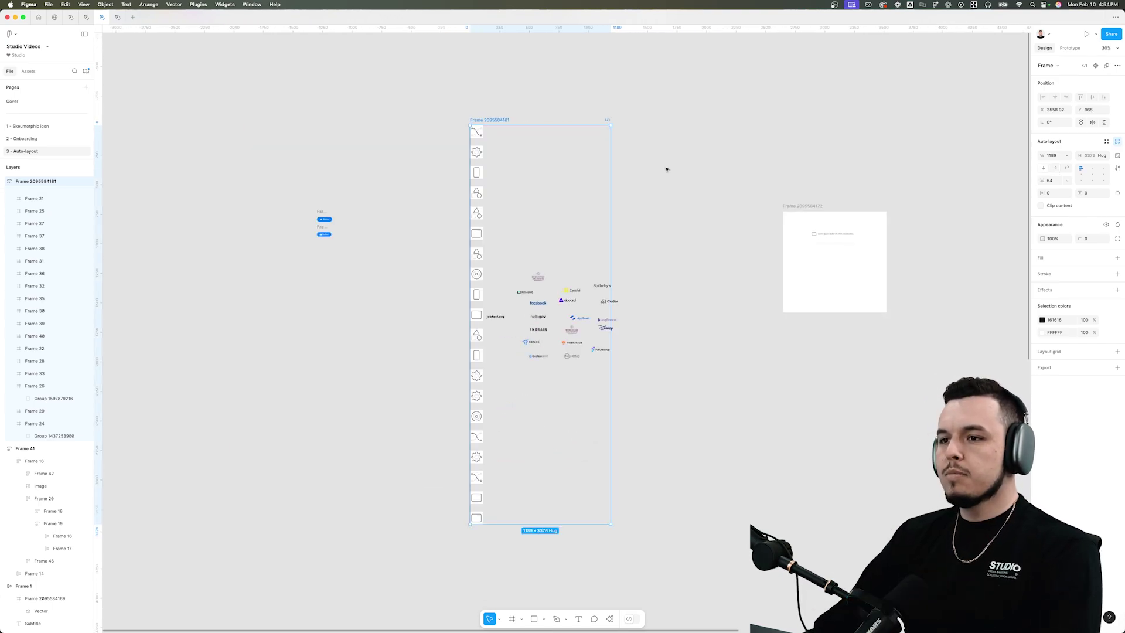
key(super+z)
Step: Move the icon frame slightly upward and wrap its icons into rows aligned to top centre
scroll(528, 111, up, 3)
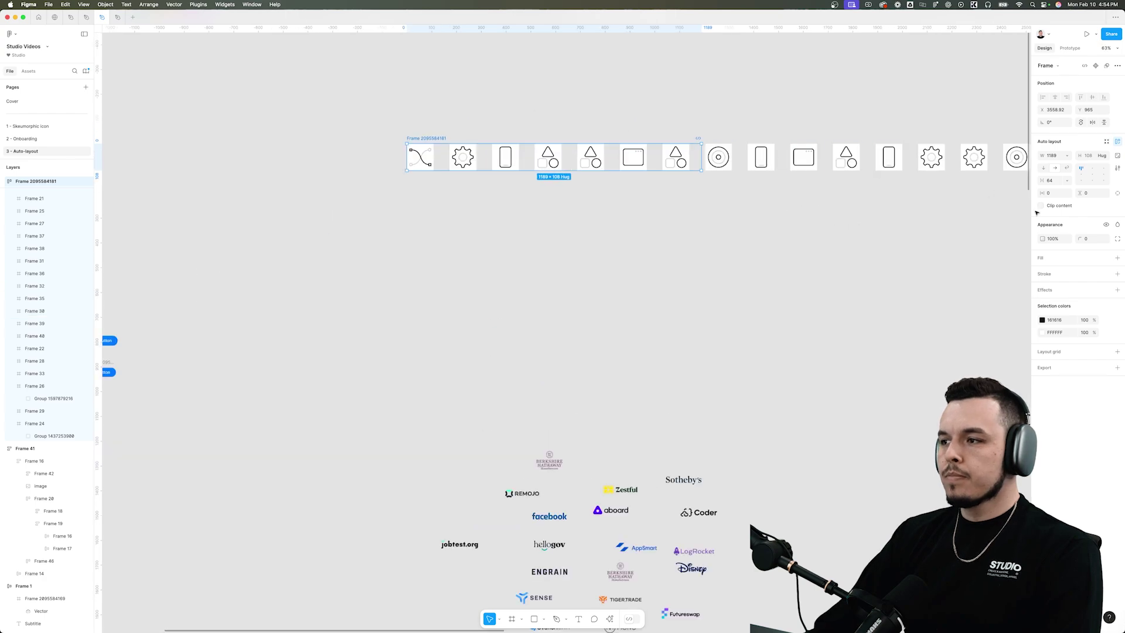
mouse_move(422, 139)
mouse_down()
mouse_move(482, 179)
mouse_move(428, 119)
mouse_up()
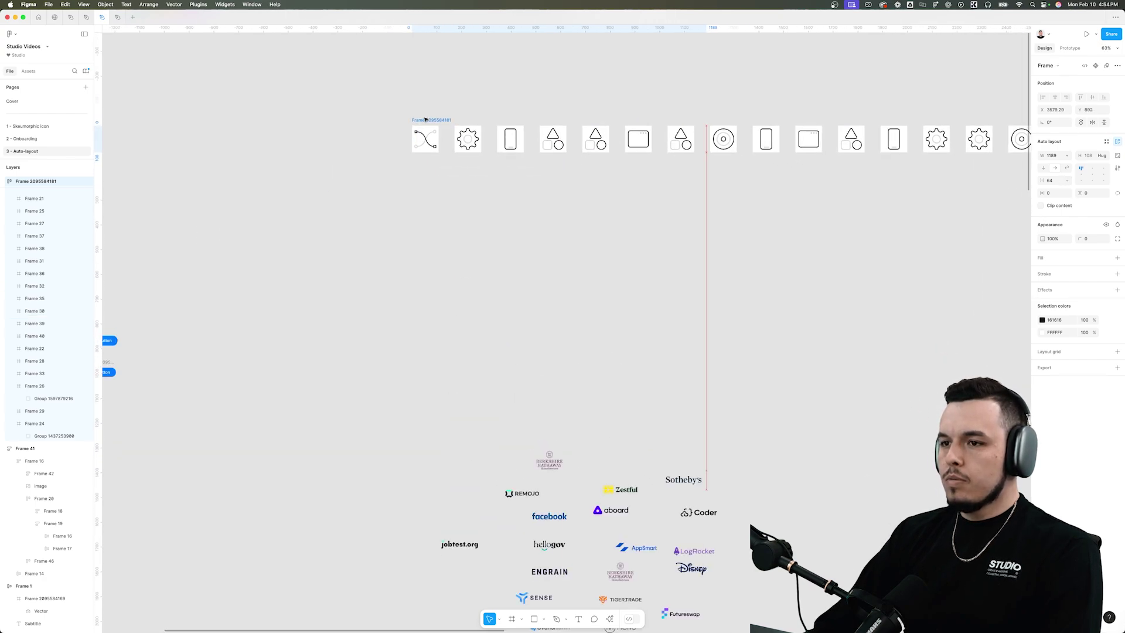
scroll(430, 121, down, 2)
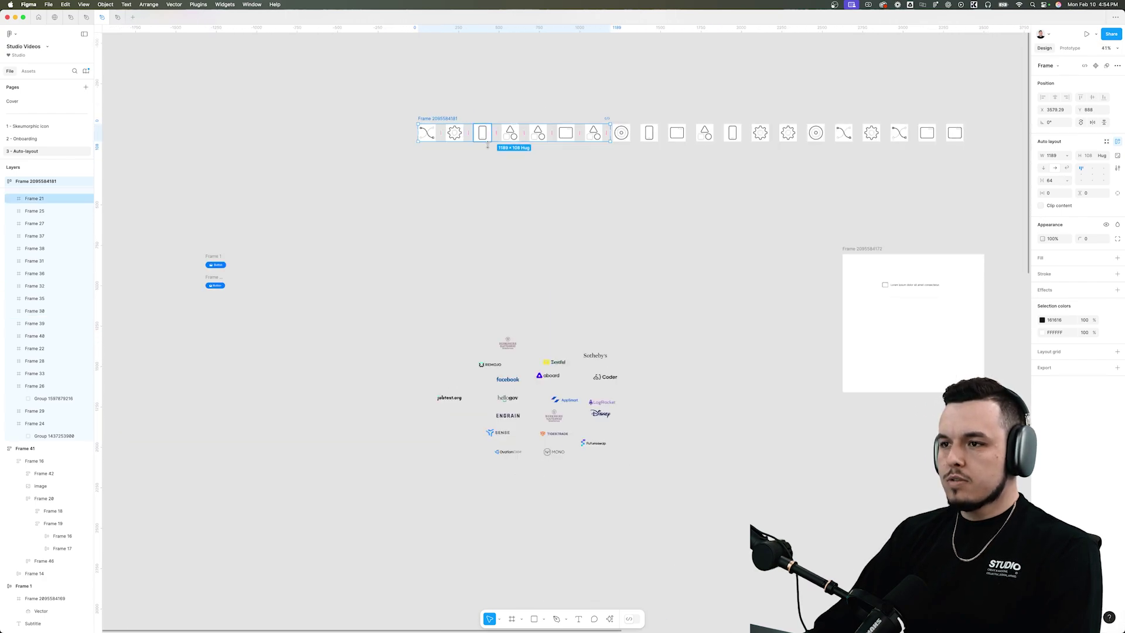
click(1067, 169)
click(1092, 175)
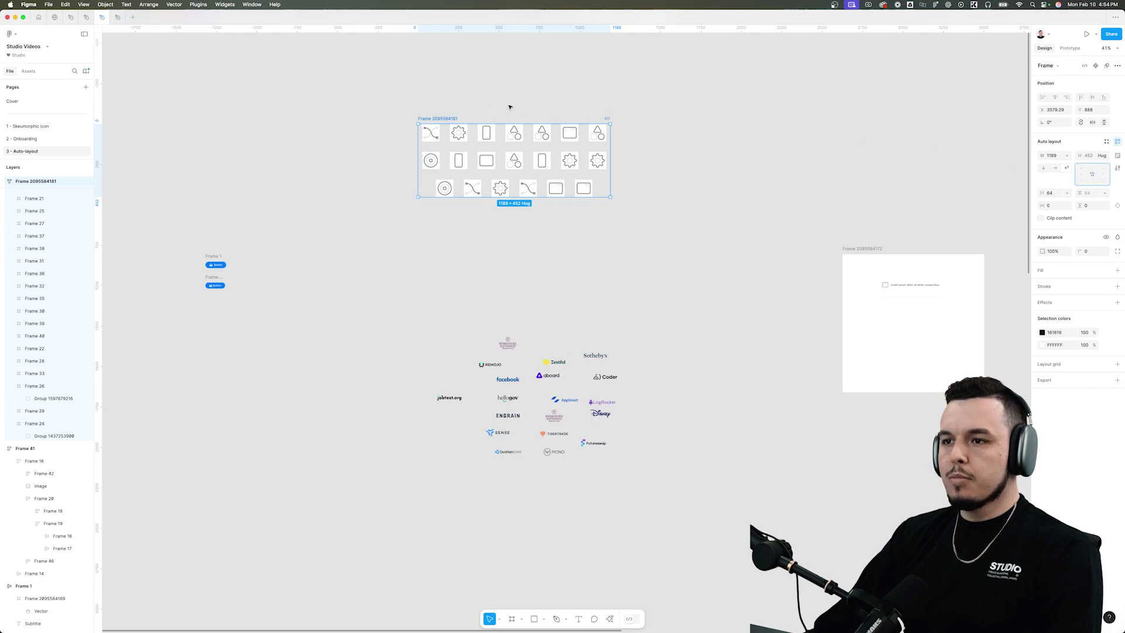
Step: Try left and right alignment for the icons in the frame and return them to top centre
scroll(508, 105, up, 4)
click(1081, 176)
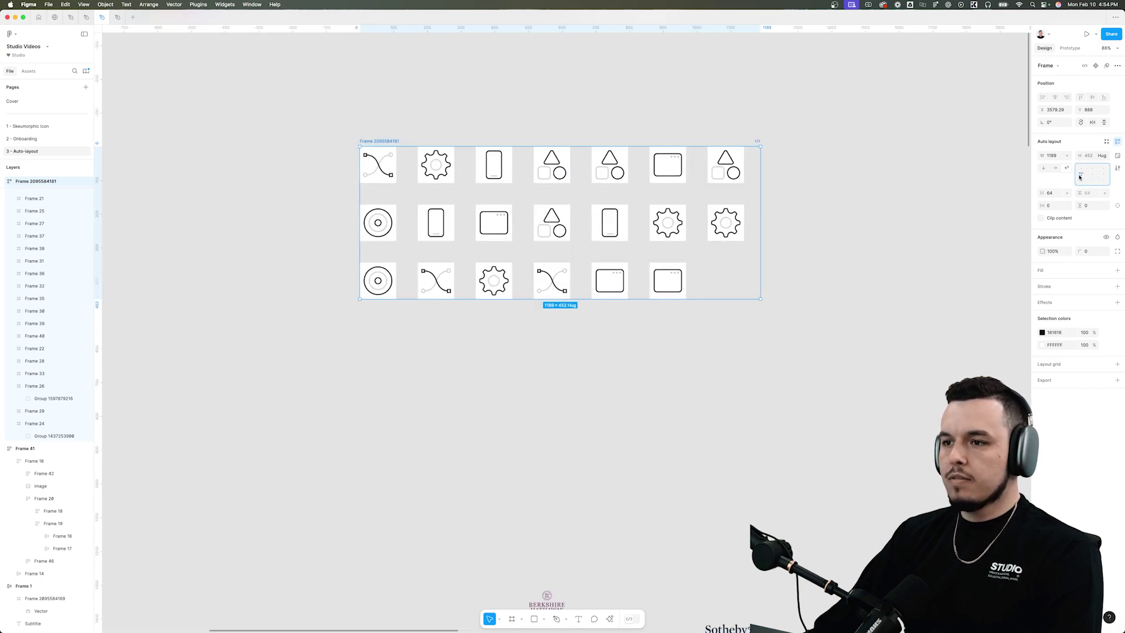
click(1104, 169)
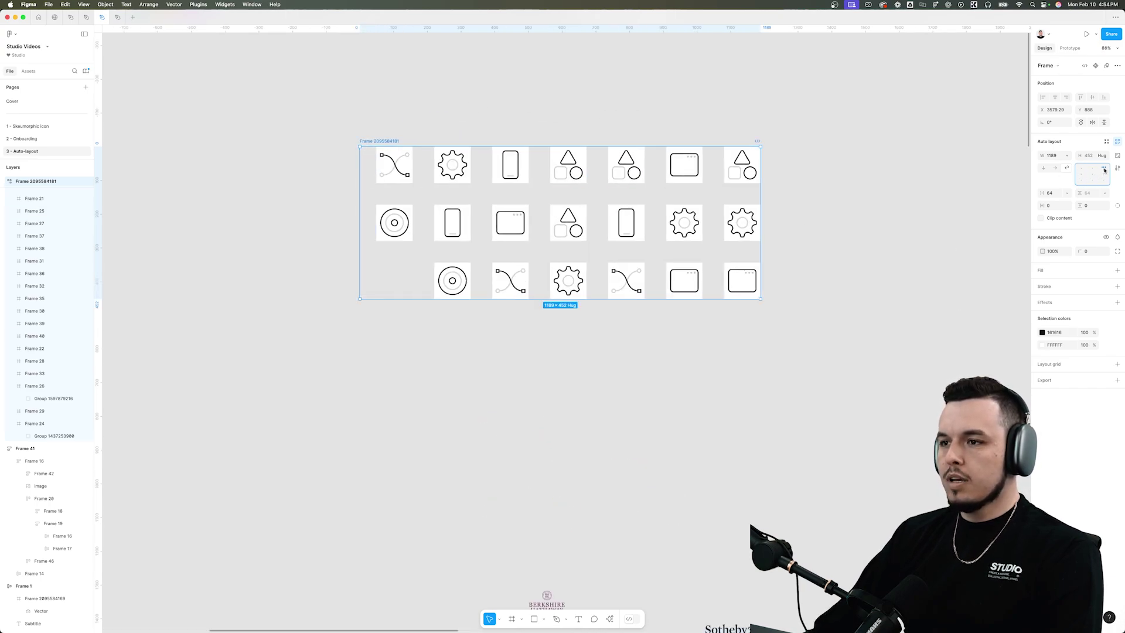
click(1091, 175)
scroll(682, 258, down, 3)
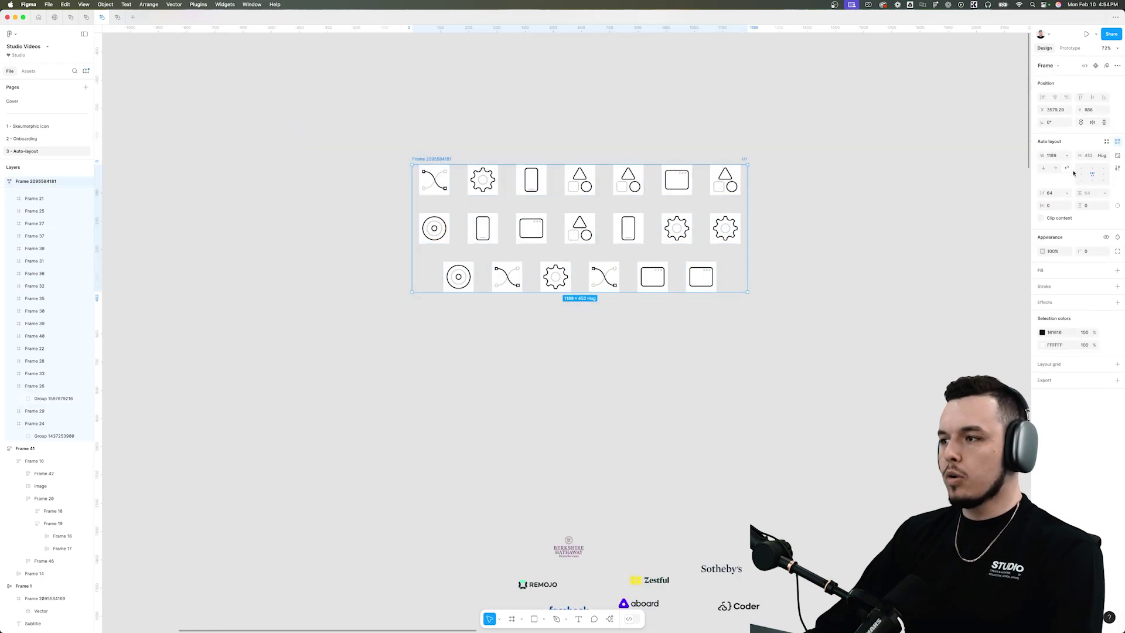
Step: Wrap all the scattered company logos below the icons in an auto layout frame
click(519, 308)
scroll(480, 261, down, 5)
drag(277, 138, 872, 569)
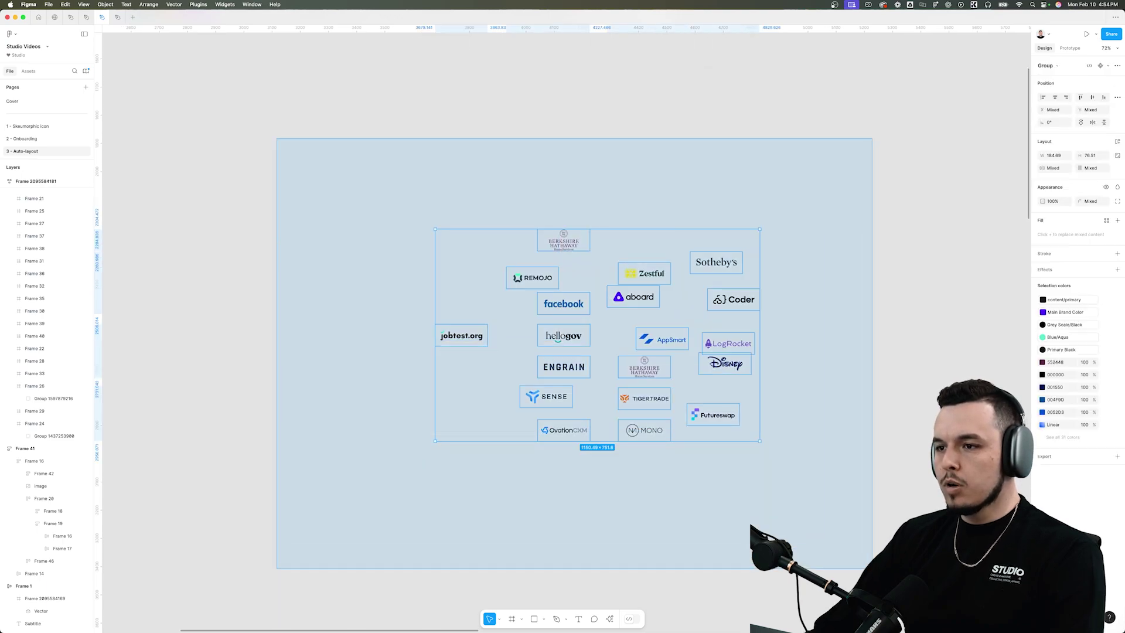
scroll(615, 450, up, 2)
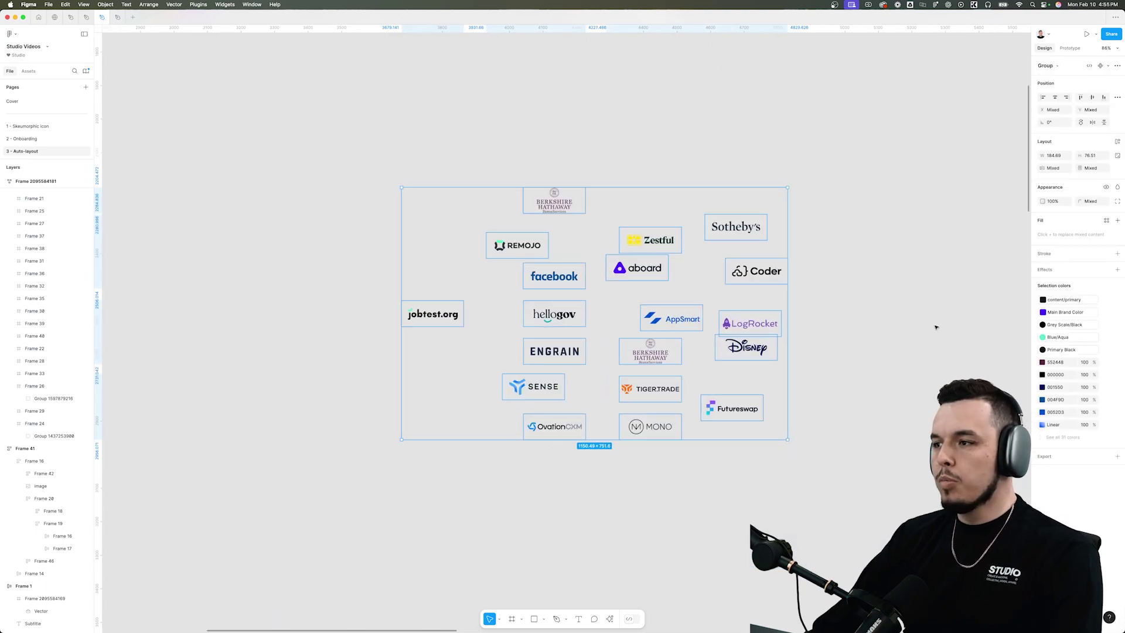
click(1120, 142)
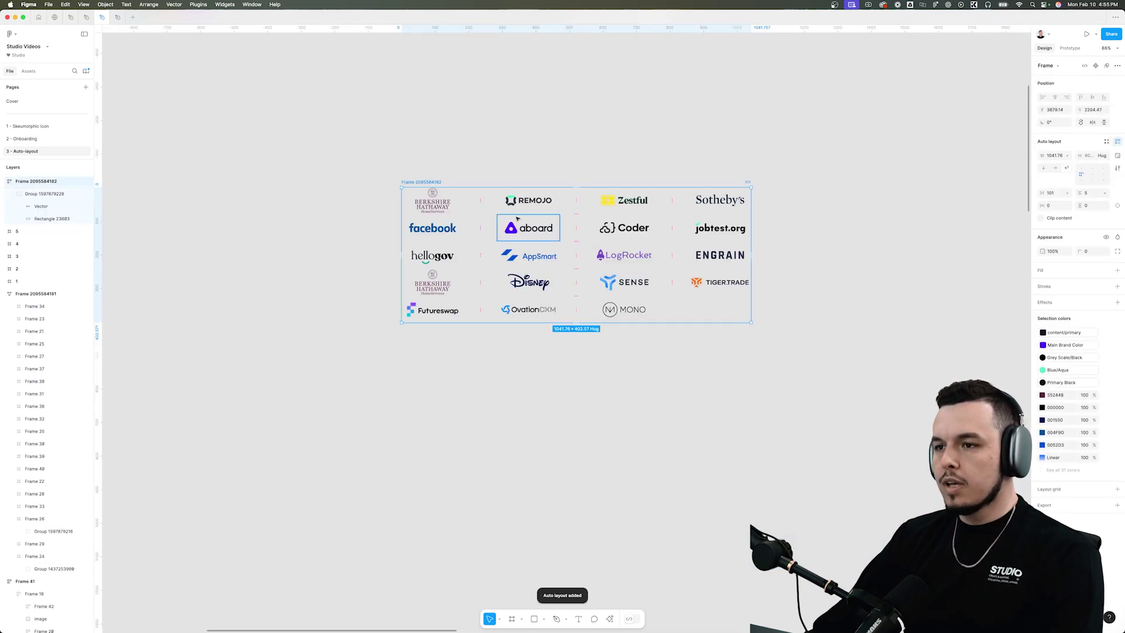
Step: Lay out the logo frame at a width of 1463 with gaps of 118 horizontally and 23 vertically, aligned to top centre
drag(1043, 193, 1096, 193)
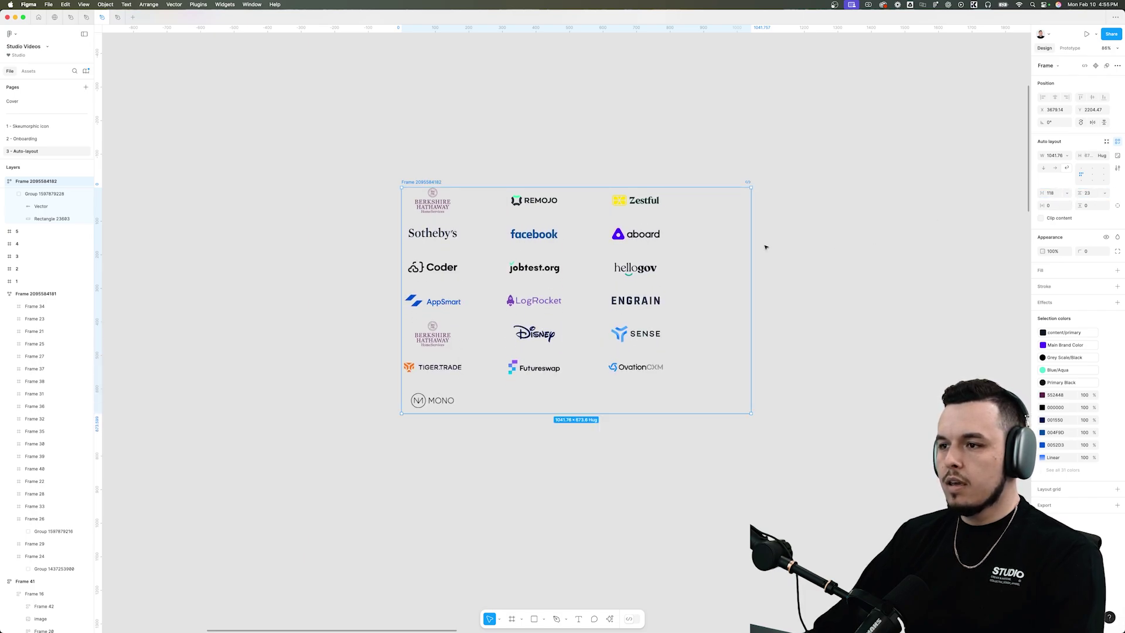
drag(754, 242, 893, 241)
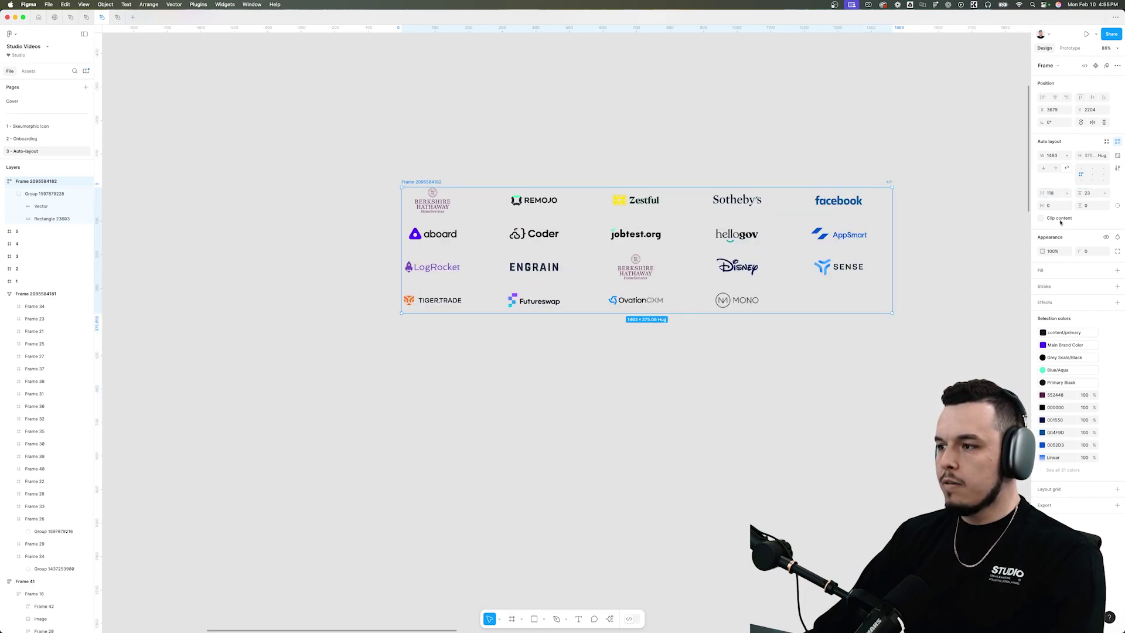
click(1092, 177)
click(903, 334)
scroll(807, 341, right, 2)
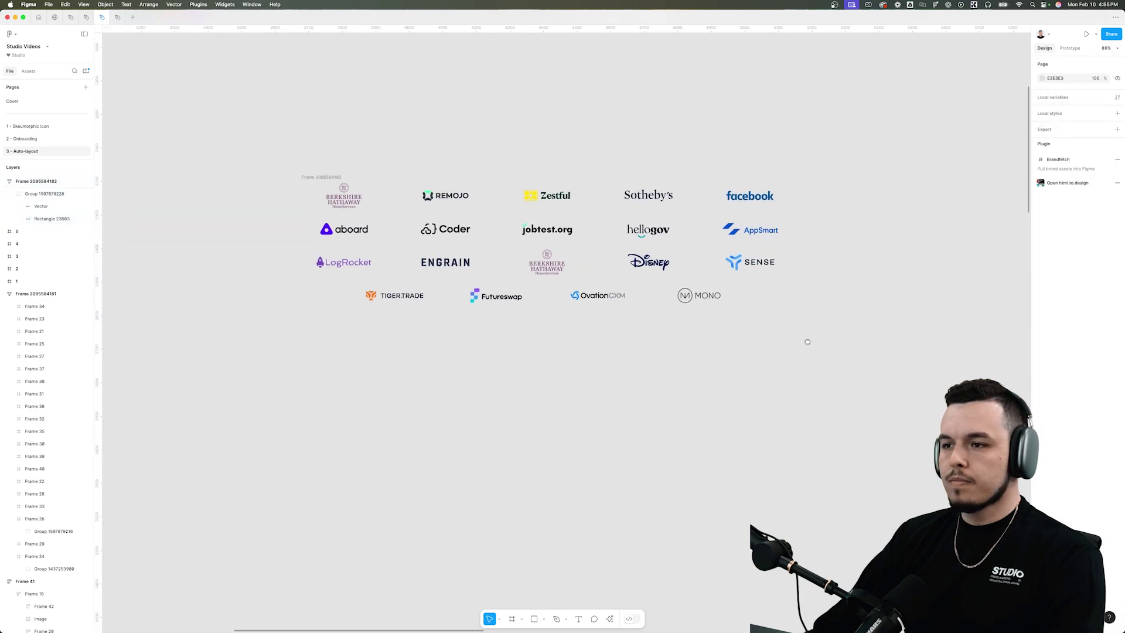
Step: Ungroup the logo auto layout frame and the logo groups inside it
click(317, 181)
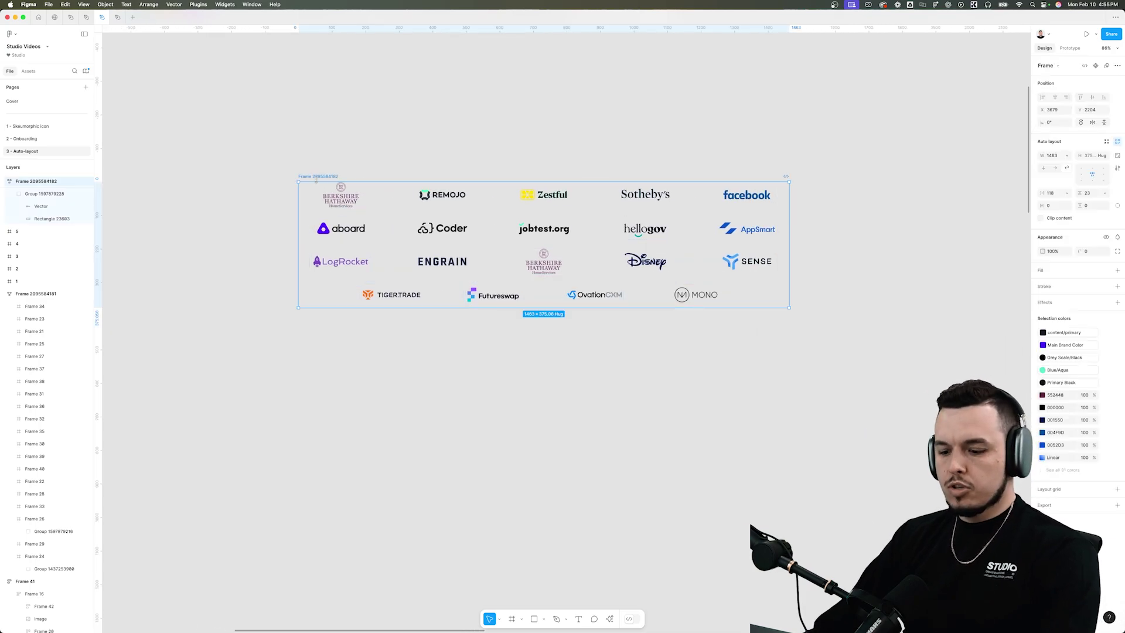
drag(287, 158, 801, 331)
key(super+shift+g)
click(819, 332)
Step: Move the jobtest.org, Berkshire Hathaway, aboard, Coder and Zestful logos off their background rectangles to loose spots above the grid
drag(538, 218, 523, 135)
drag(340, 194, 365, 117)
click(346, 229)
drag(346, 229, 579, 61)
click(477, 100)
click(463, 82)
click(441, 96)
click(429, 94)
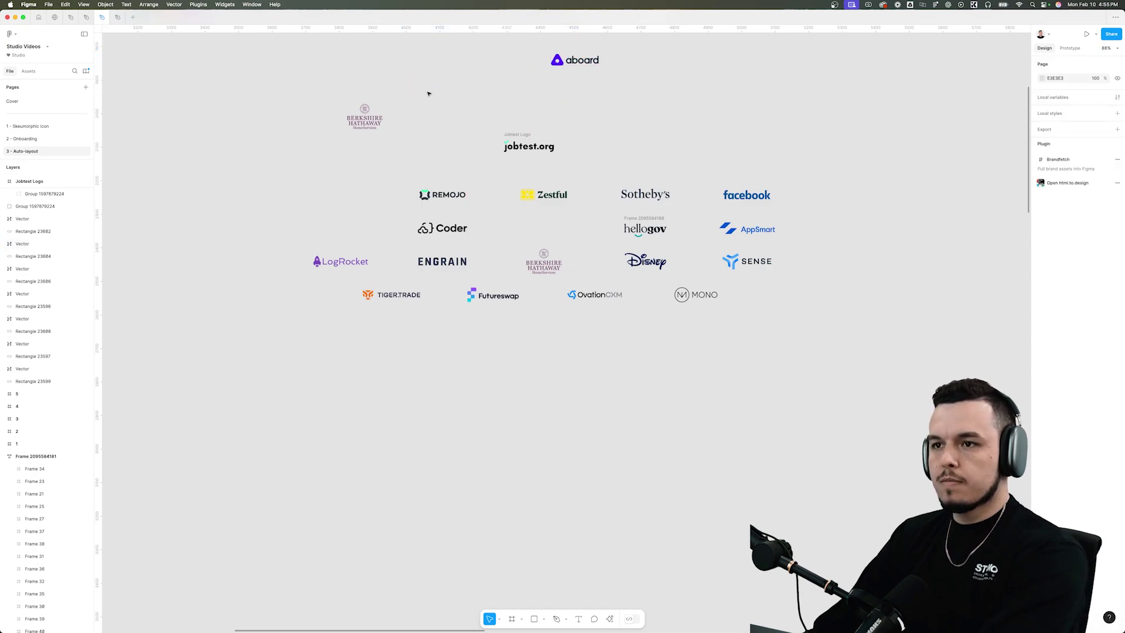
drag(443, 228, 508, 65)
drag(542, 199, 453, 58)
Step: Wrap the loose Zestful, Coder, aboard and Berkshire Hathaway logos in their own auto layout frame
scroll(434, 105, up, 4)
drag(412, 153, 689, 226)
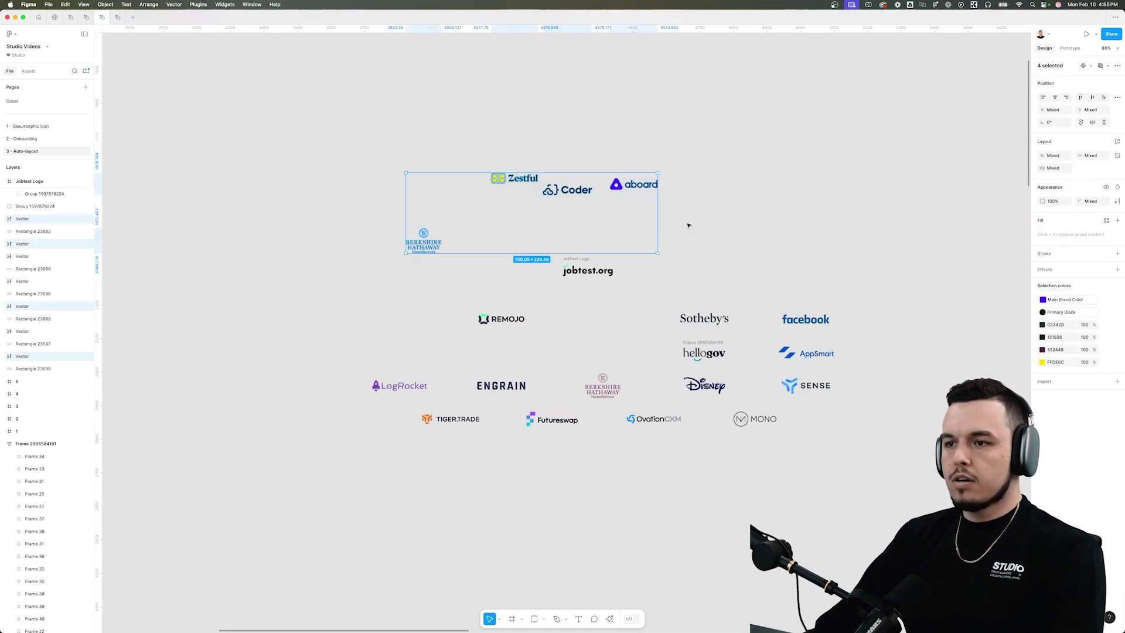
click(1119, 141)
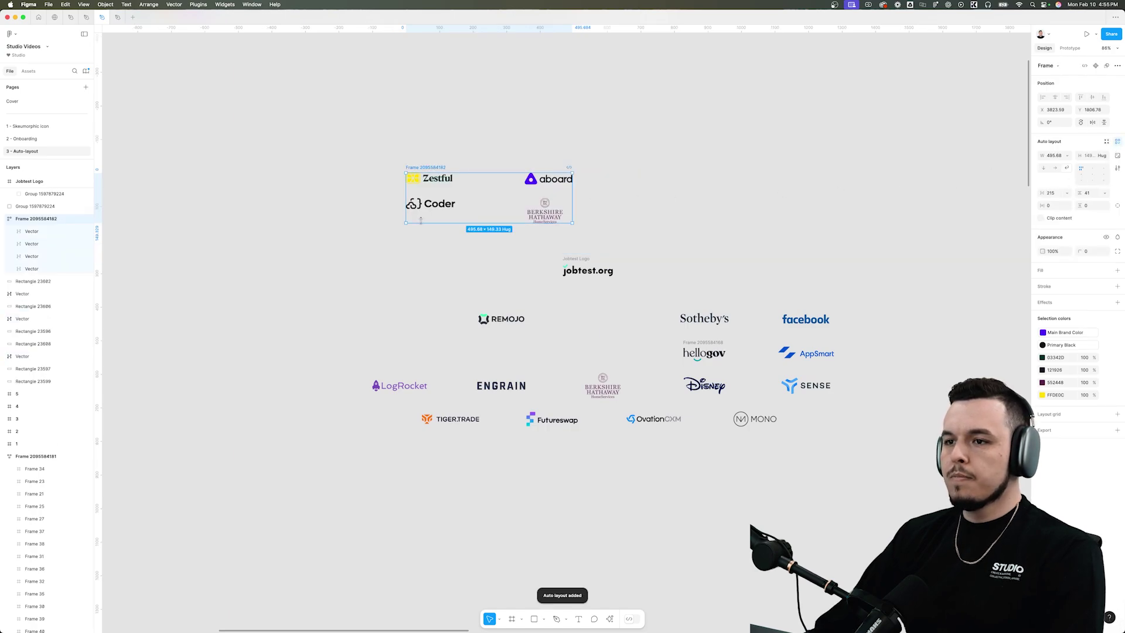
Step: Examine the bounds of the logos without backgrounds and compare them with the background rectangles of the remaining logos
scroll(421, 221, up, 2)
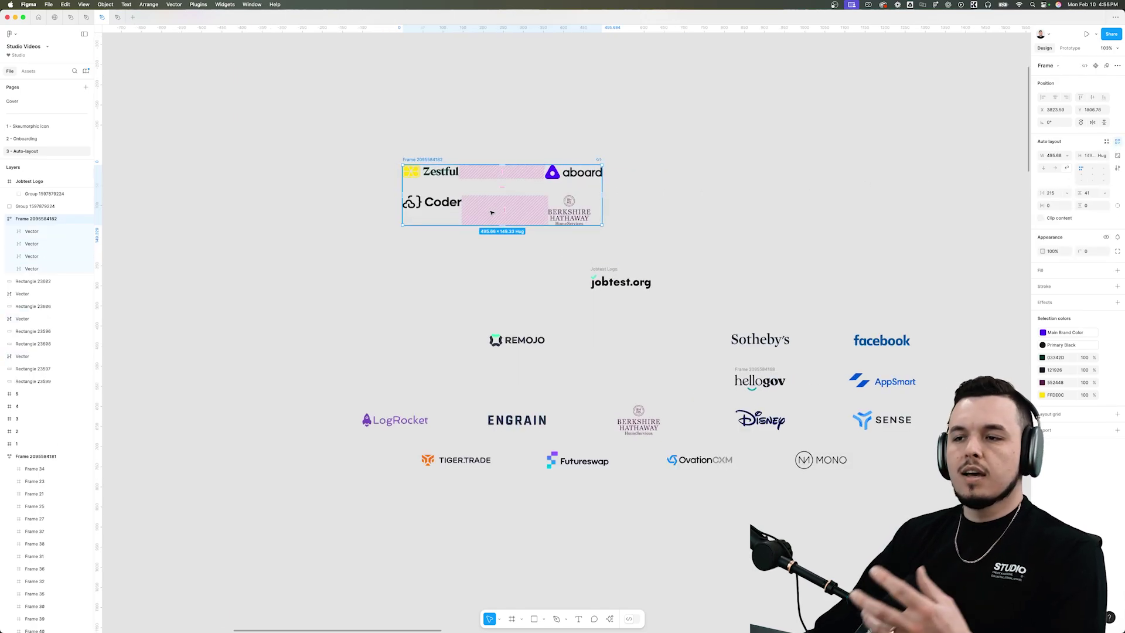
click(568, 215)
click(444, 208)
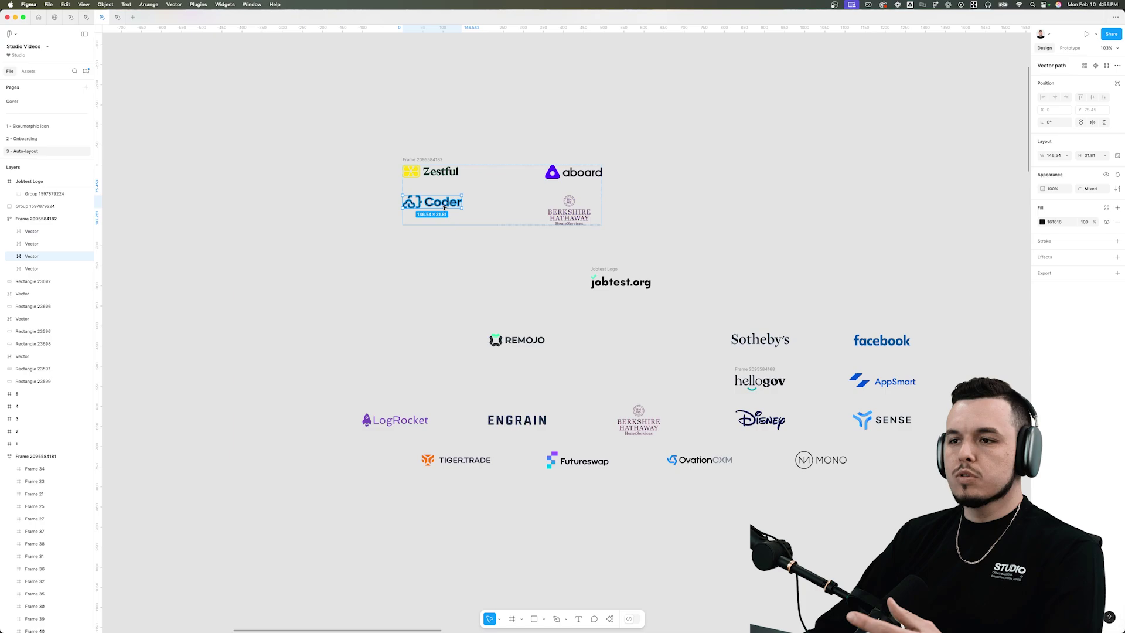
scroll(485, 293, down, 5)
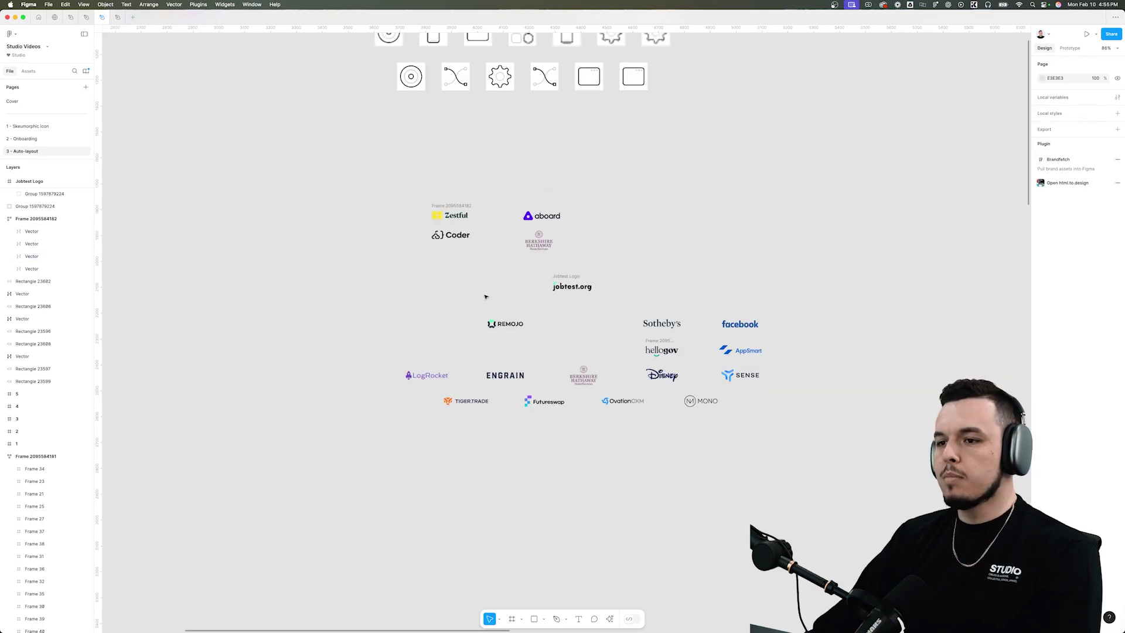
drag(319, 188, 863, 514)
scroll(726, 452, up, 3)
scroll(585, 431, up, 5)
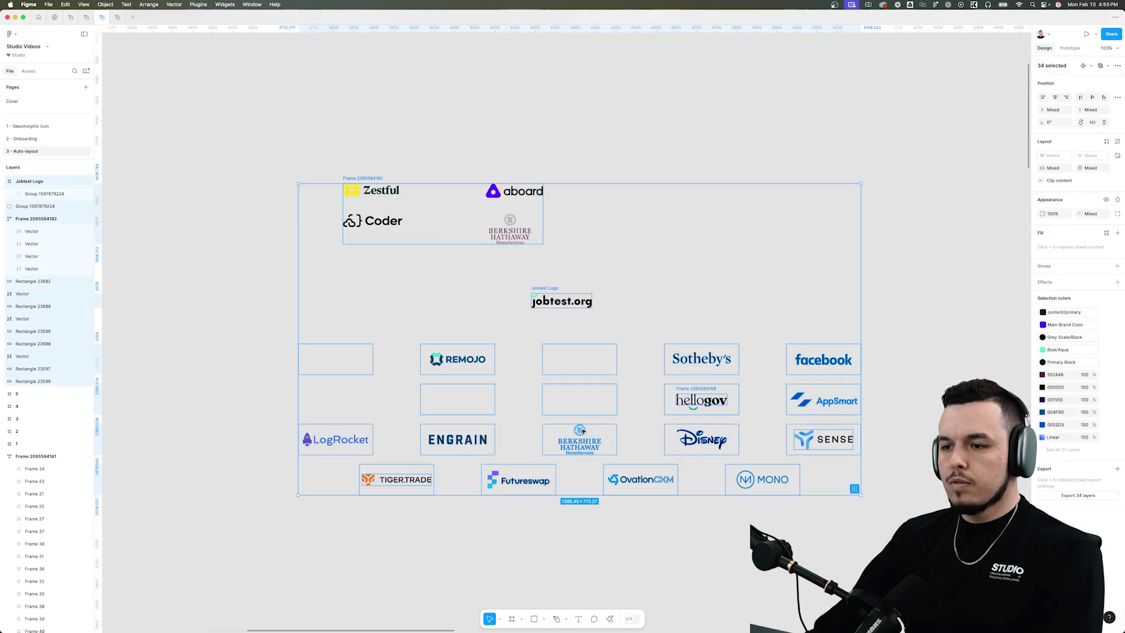
click(464, 299)
drag(464, 299, 635, 377)
Step: Wrap the small icon frame and the Lorem ipsum text beside it in a horizontal auto layout, leaving out the divider line
scroll(586, 375, down, 3)
key(Escape)
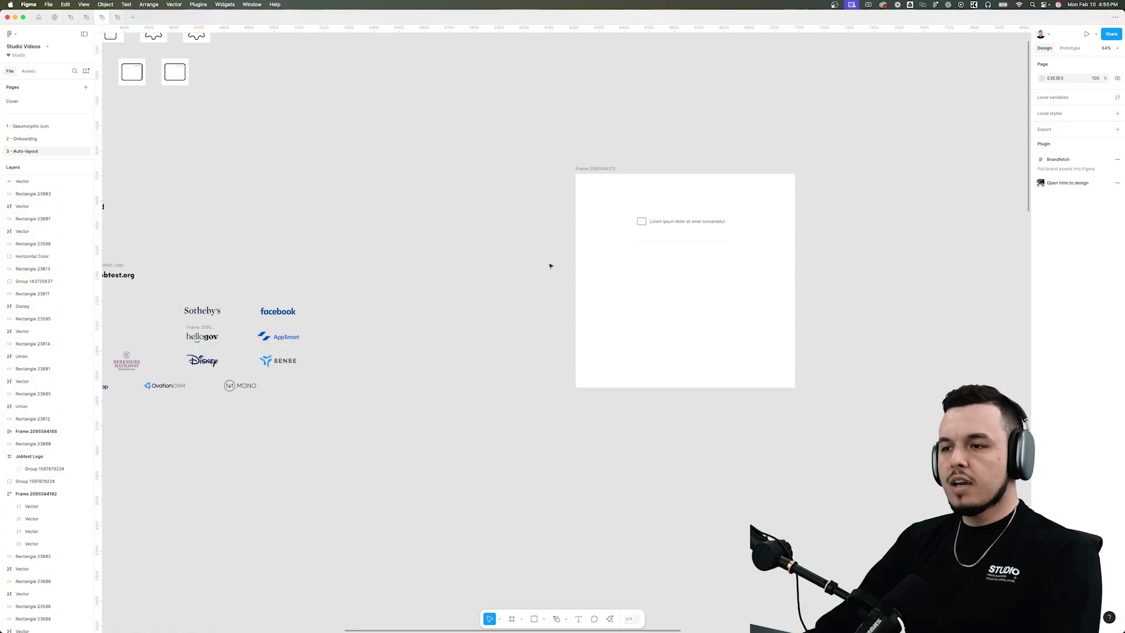
scroll(571, 258, right, 2)
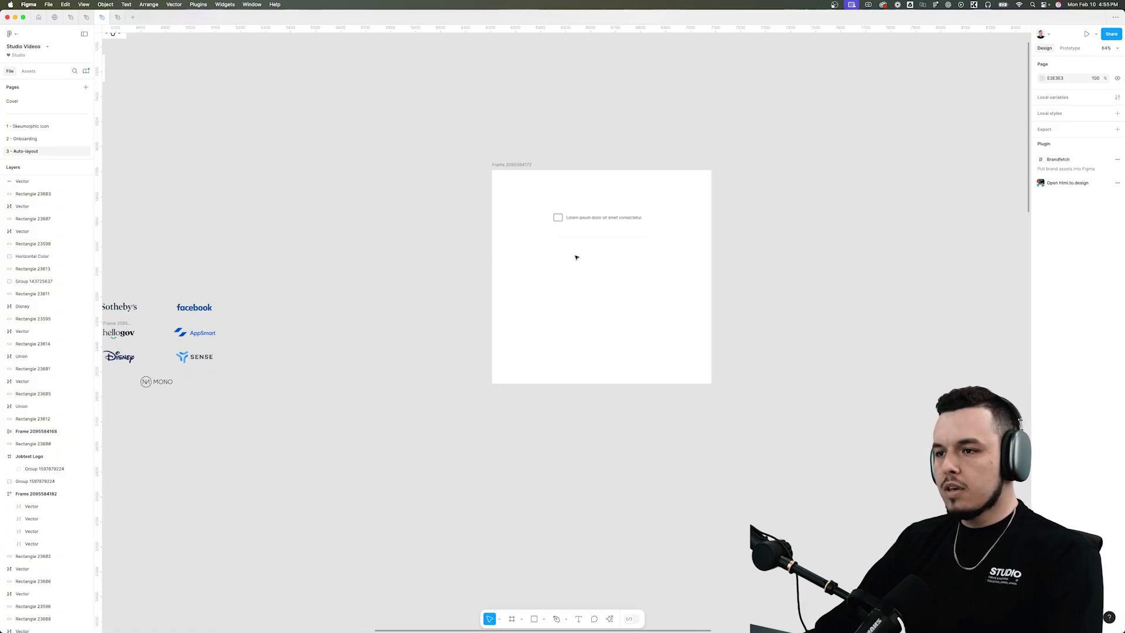
scroll(633, 237, up, 5)
drag(694, 274, 350, 122)
click(495, 140)
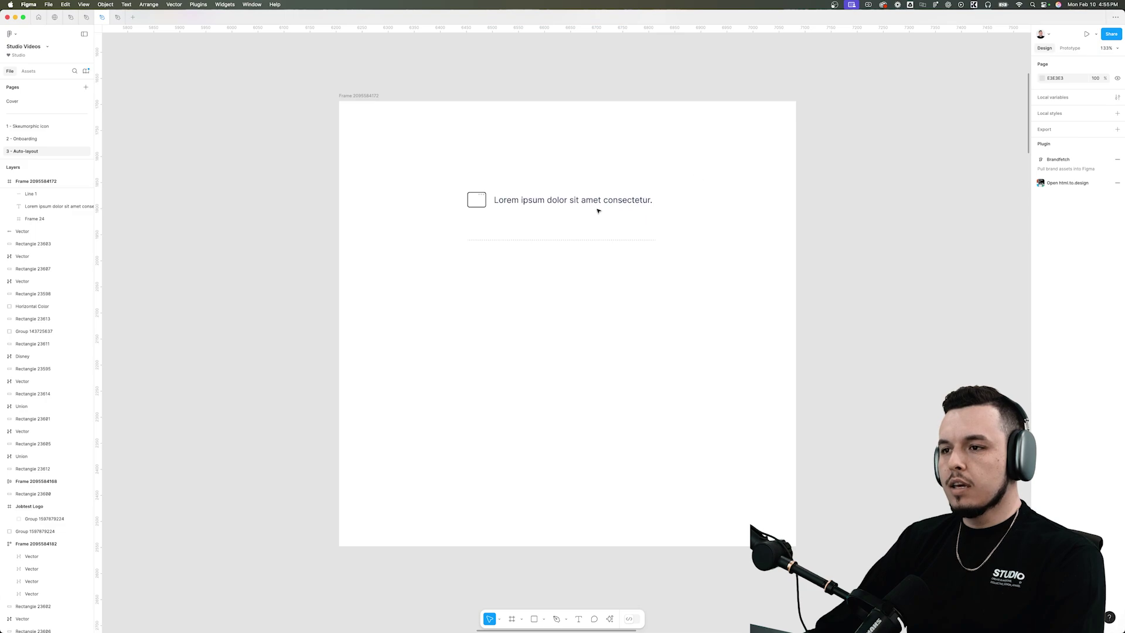
drag(703, 174, 287, 319)
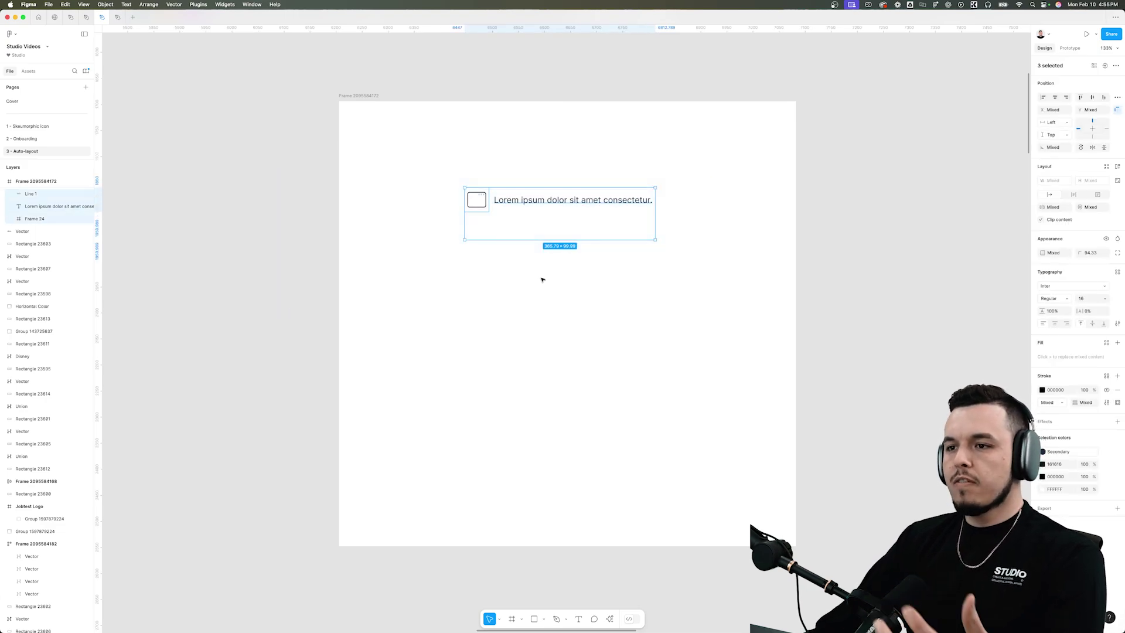
scroll(559, 208, up, 2)
drag(581, 155, 382, 249)
click(430, 288)
drag(392, 147, 668, 250)
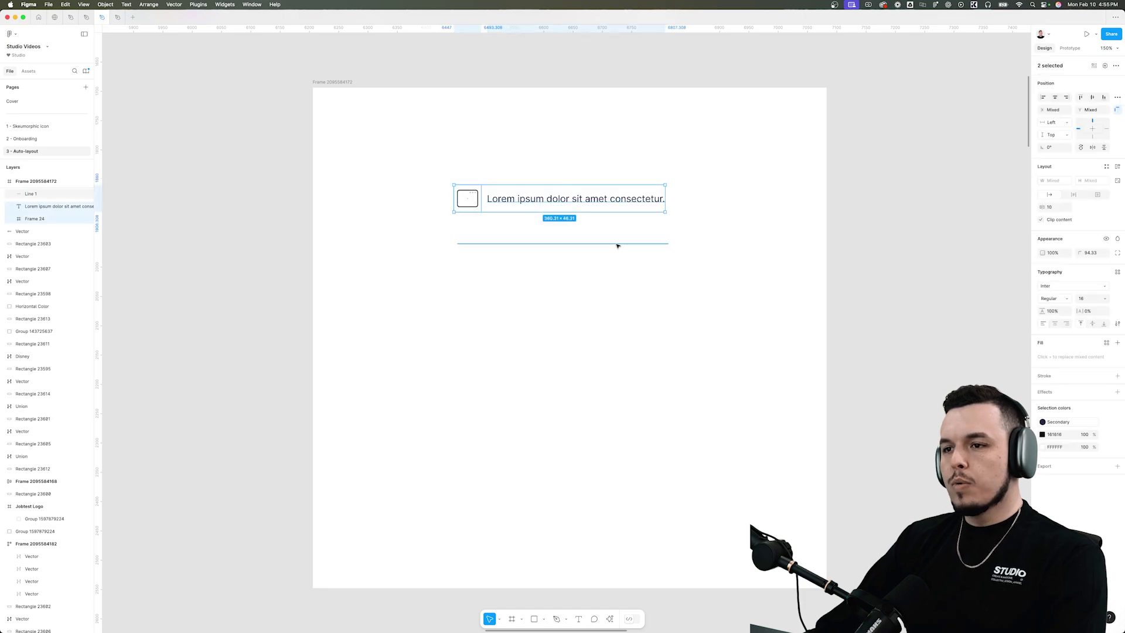
scroll(513, 190, up, 1)
drag(562, 144, 445, 226)
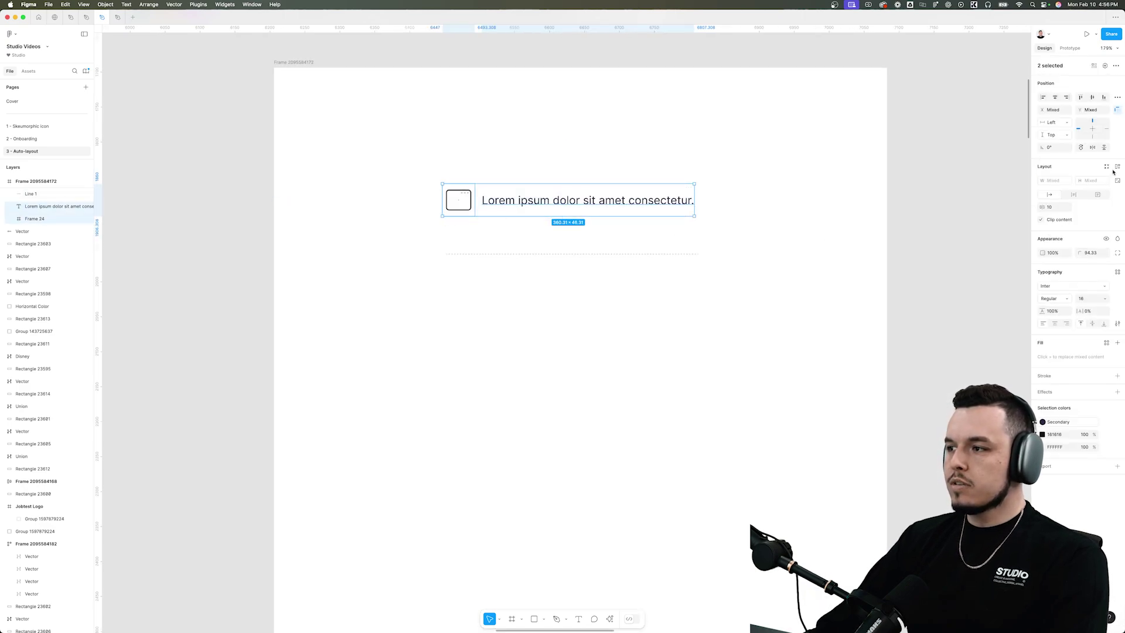
key(shift+a)
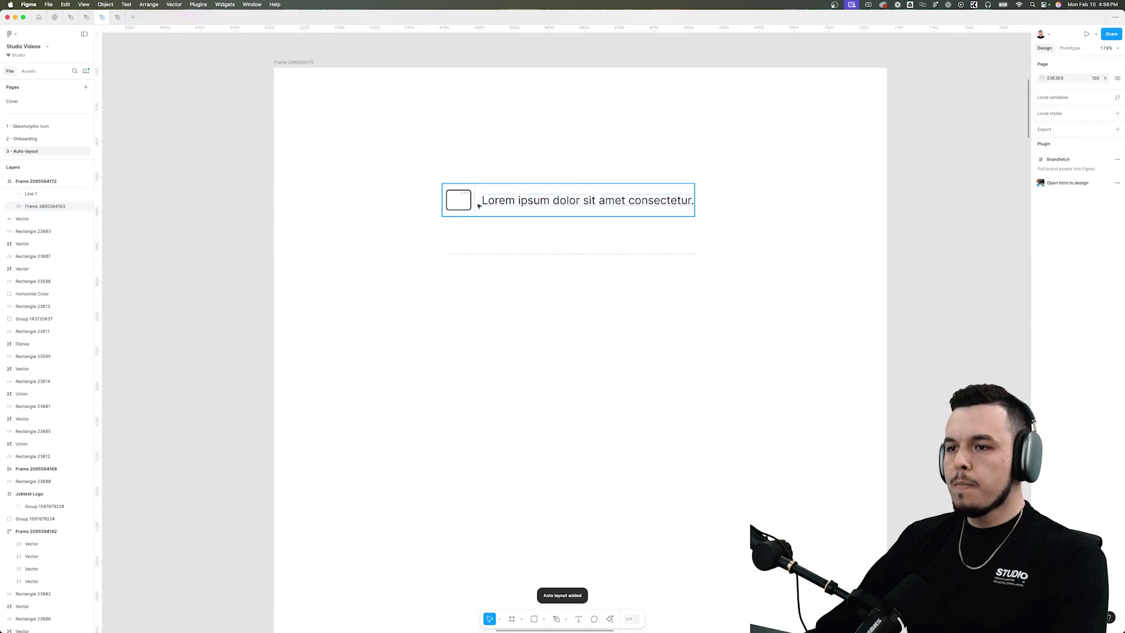
Step: Try adjusting the spacing between the icon and the text in the new auto layout row
mouse_move(477, 200)
mouse_down()
mouse_move(487, 197)
mouse_move(459, 199)
mouse_up()
key(super+z)
drag(412, 132, 498, 199)
drag(1045, 207, 1053, 207)
key(super+z)
click(812, 195)
Step: Duplicate the icon-and-text row five times below the divider line, with even spacing between the copies
drag(792, 171, 674, 194)
drag(544, 201, 547, 344)
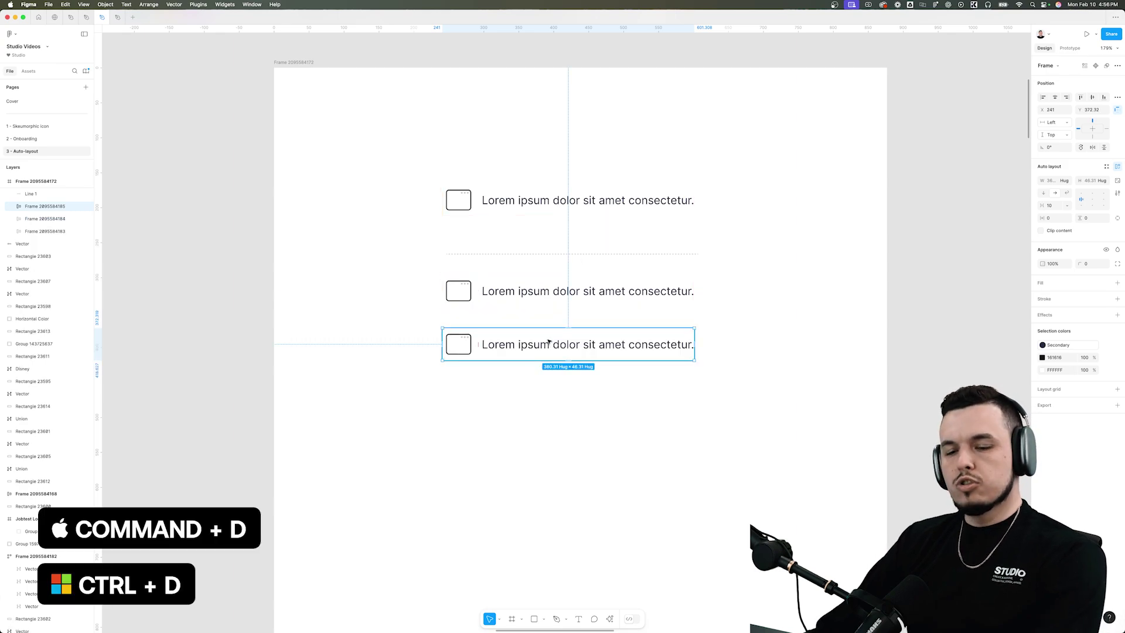
key(super+d)
key(super+d)
key(super+d)
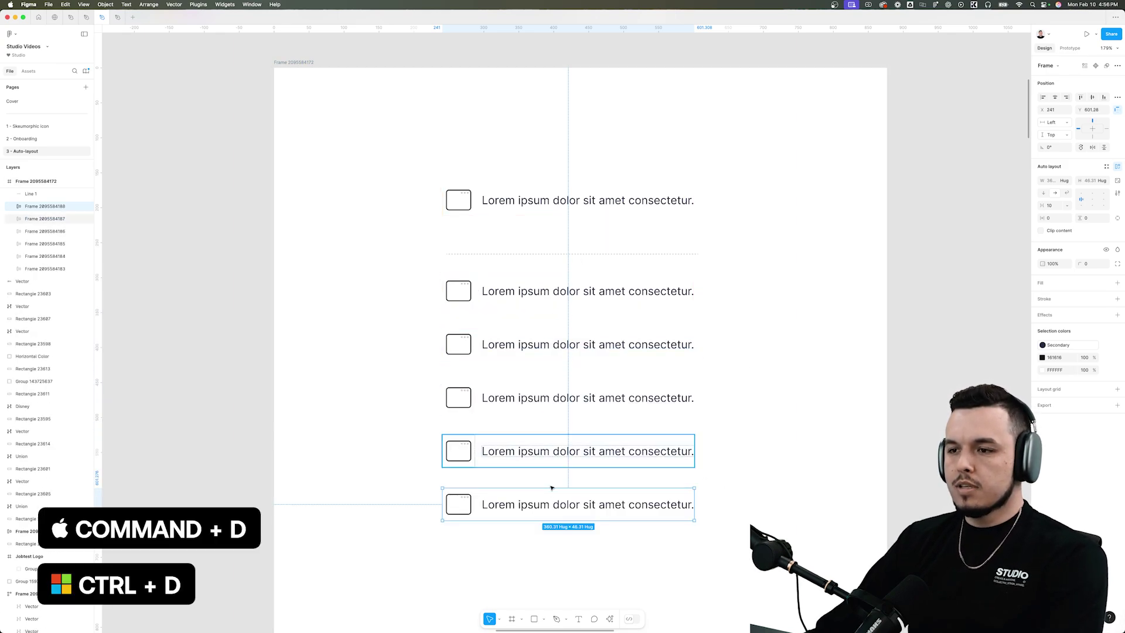
click(758, 356)
Step: Wrap all the rows and the divider line together in one vertical auto layout list
scroll(759, 356, down, 1)
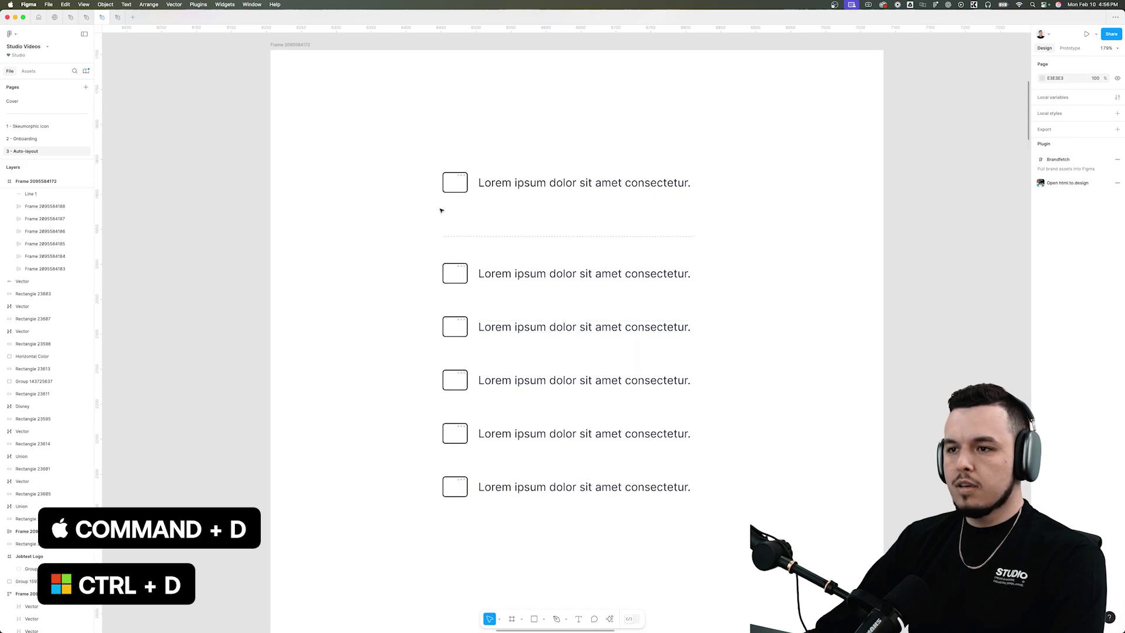
drag(362, 112, 736, 532)
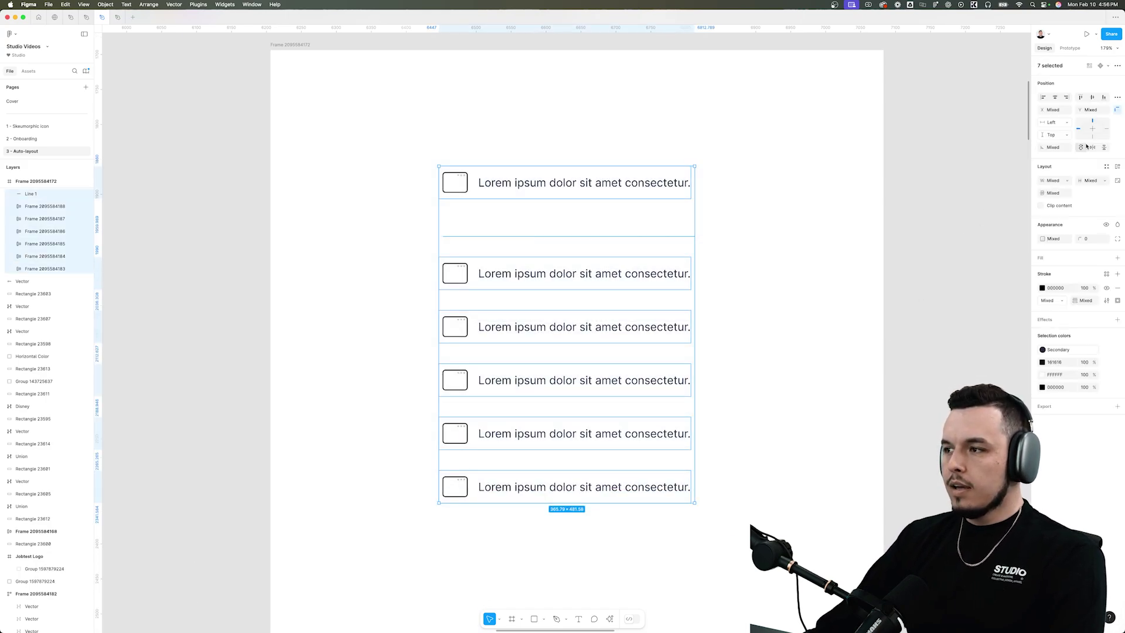
click(1118, 167)
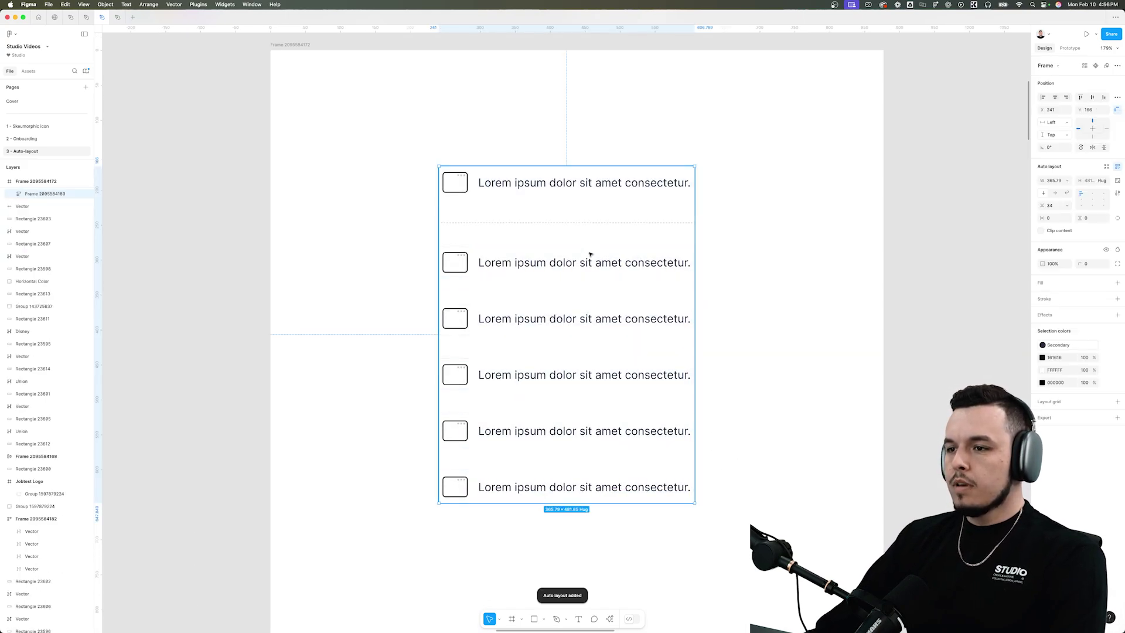
Step: Try to move the divider line out of the auto layout list
drag(578, 226, 626, 141)
key(super+z)
key(Escape)
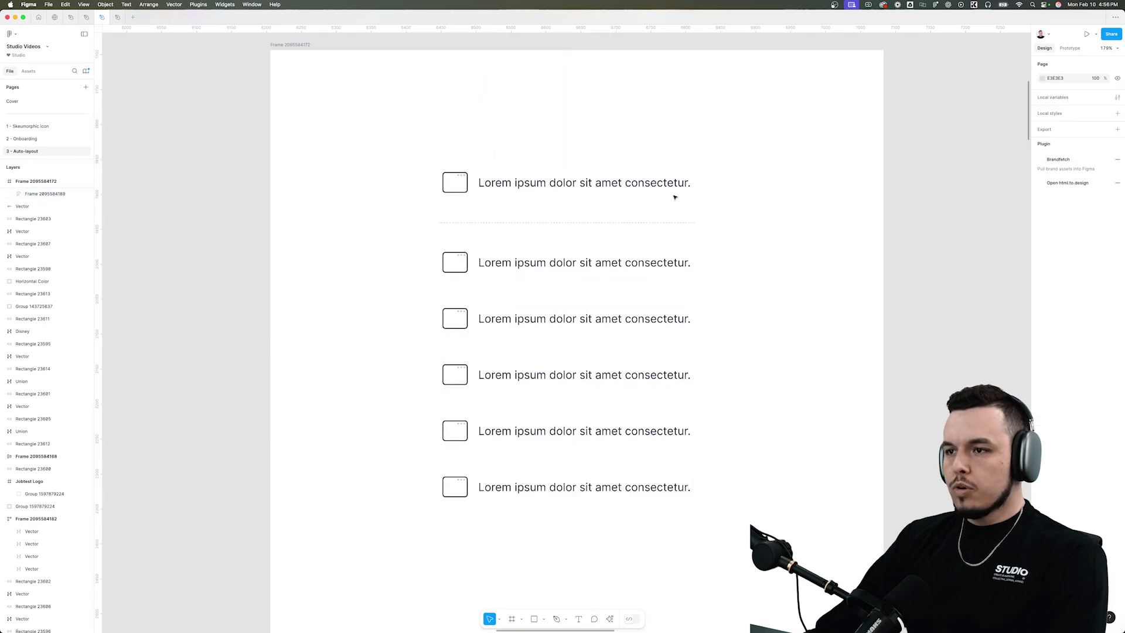
Step: Replace the dashed divider with a new horizontal line about 301 long, placed between the list's first and second rows
click(665, 224)
key(l)
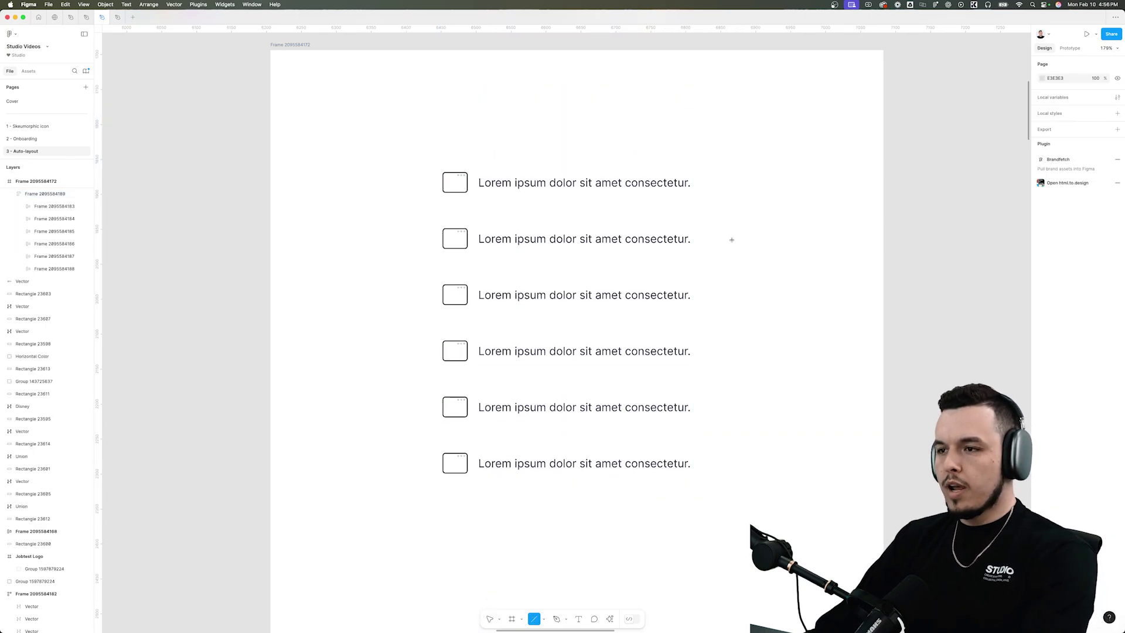
drag(439, 149, 691, 144)
mouse_move(610, 143)
mouse_down()
mouse_move(625, 136)
mouse_move(602, 213)
mouse_move(656, 229)
mouse_up()
click(715, 234)
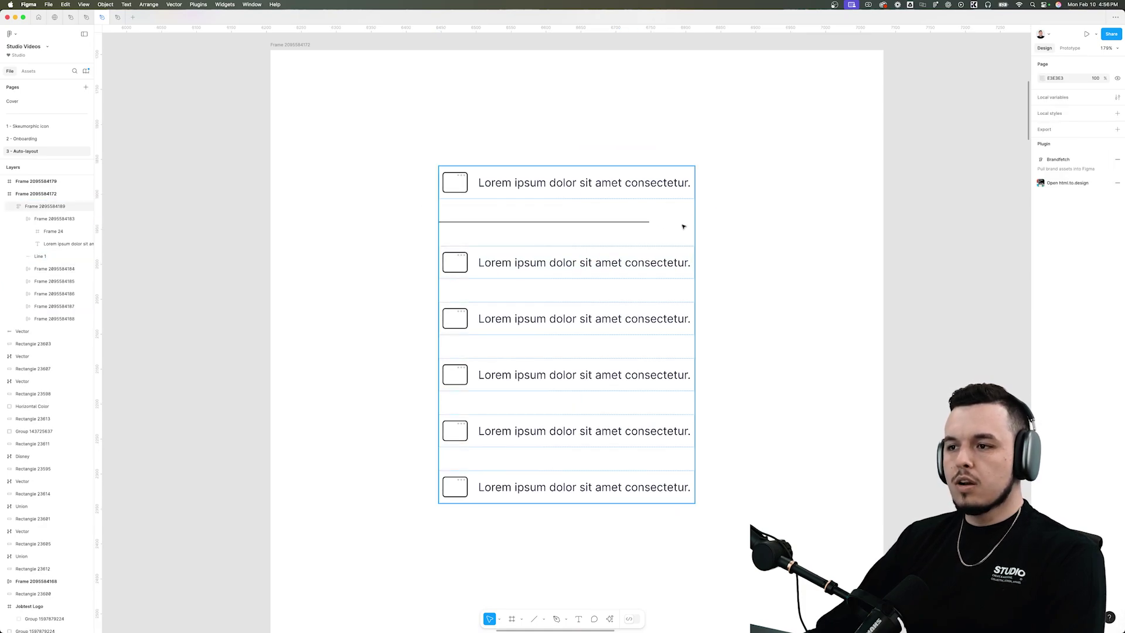
Step: Set the new divider line's width to Fill container
click(642, 224)
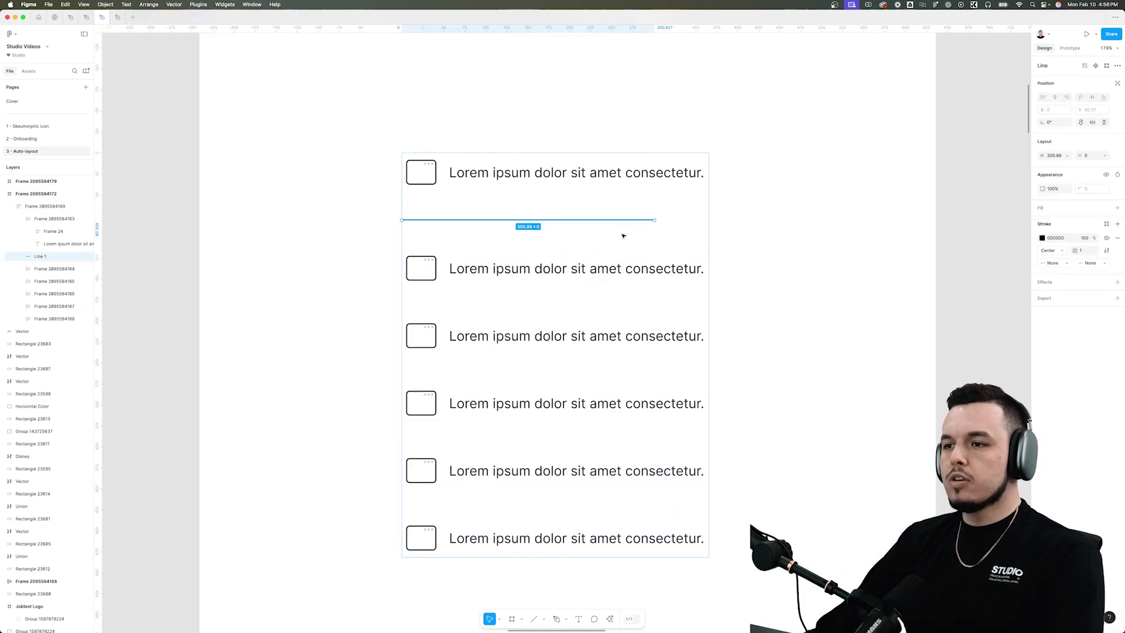
scroll(623, 233, up, 3)
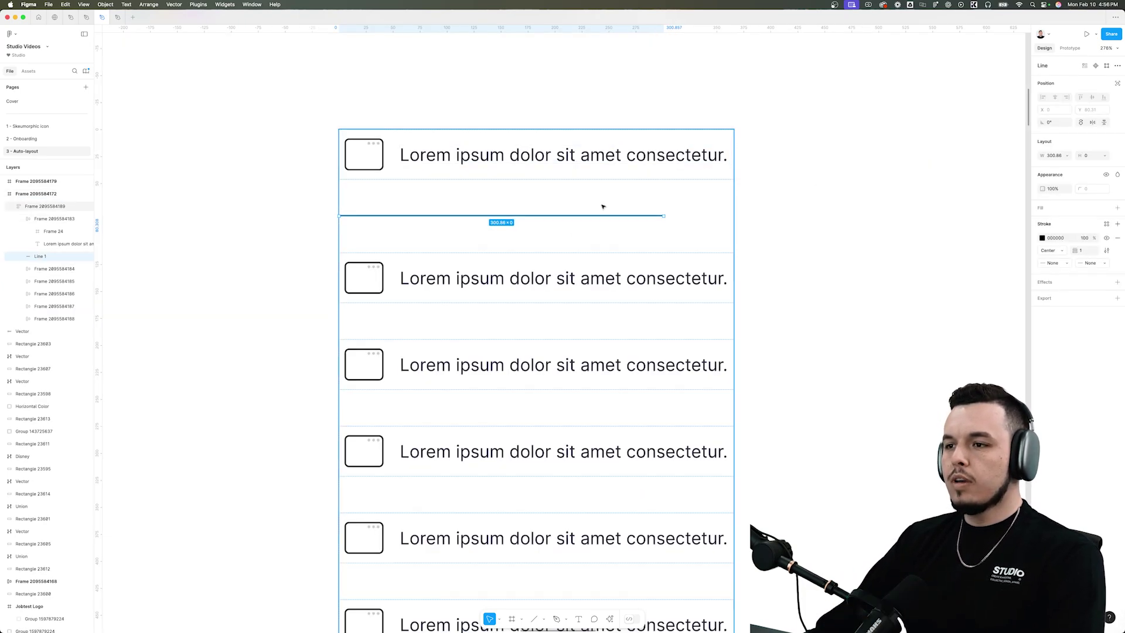
click(1068, 157)
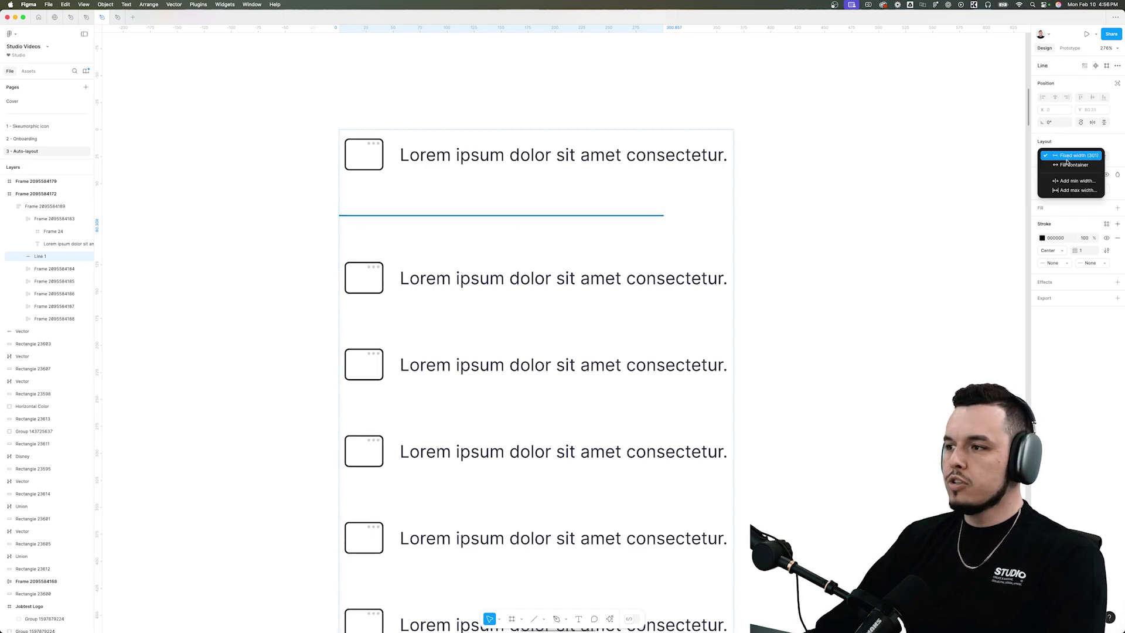
click(1061, 166)
scroll(386, 246, down, 2)
Step: Try widening the whole list from its right edge
click(653, 235)
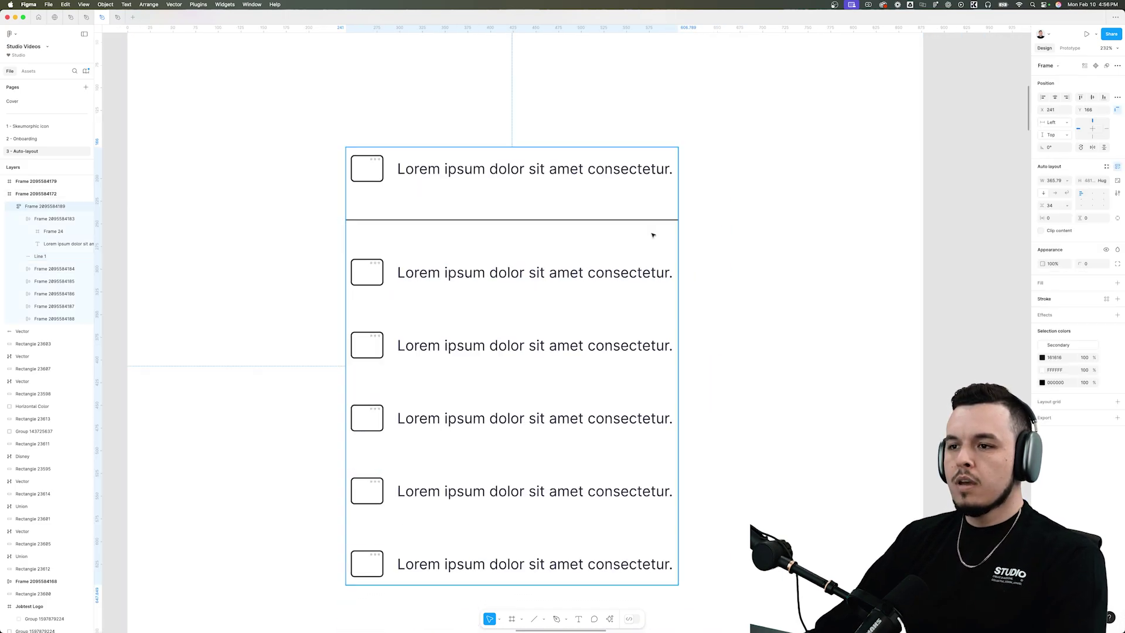
drag(678, 221, 779, 231)
key(super+z)
scroll(467, 201, down, 1)
Step: Set the width of the list's first row to Fill container
click(467, 124)
double_click(445, 164)
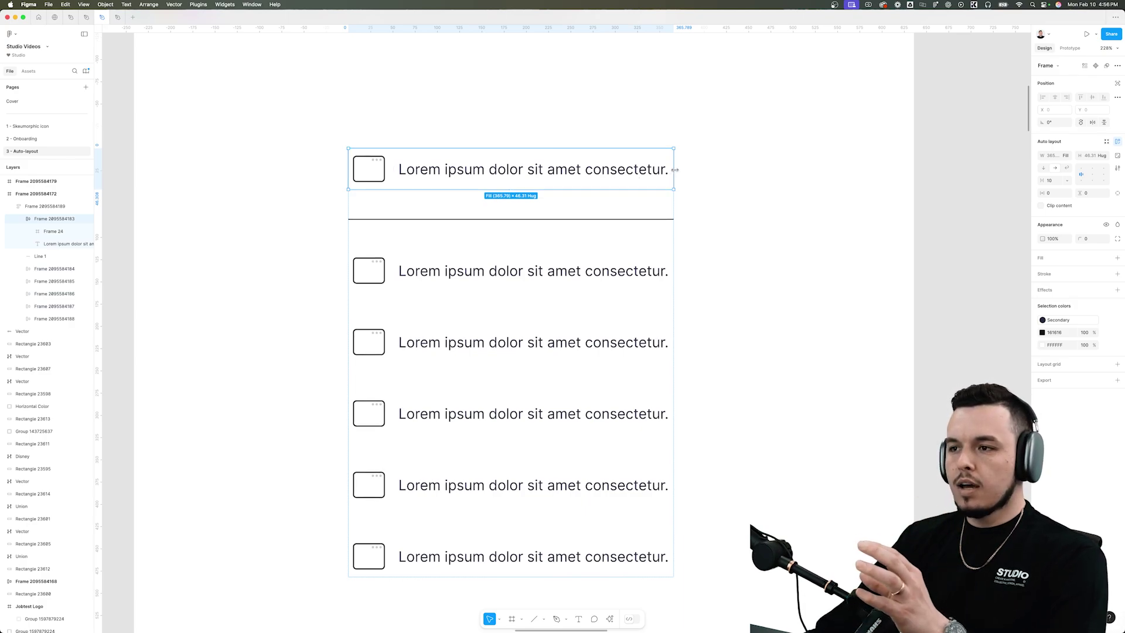
key(Escape)
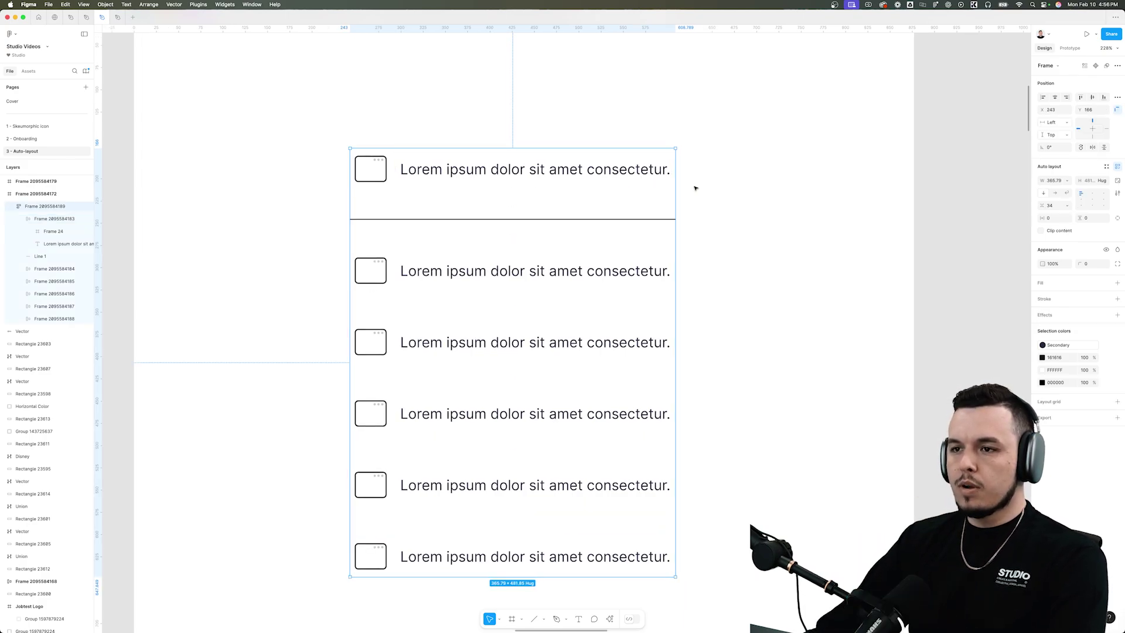
double_click(622, 168)
click(715, 172)
double_click(632, 164)
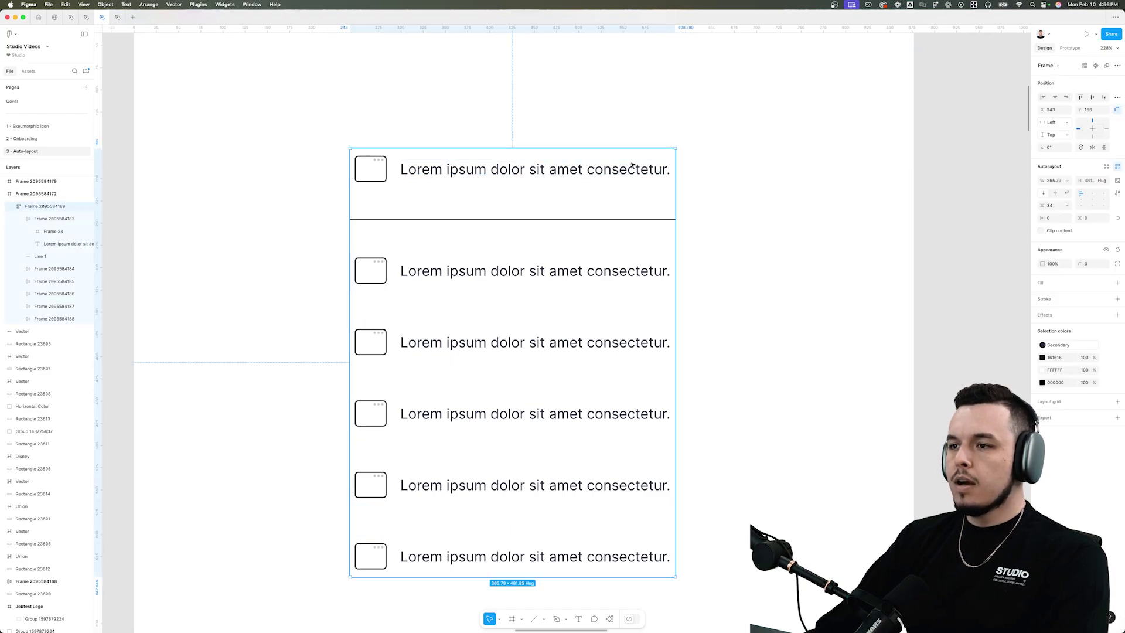
click(1066, 157)
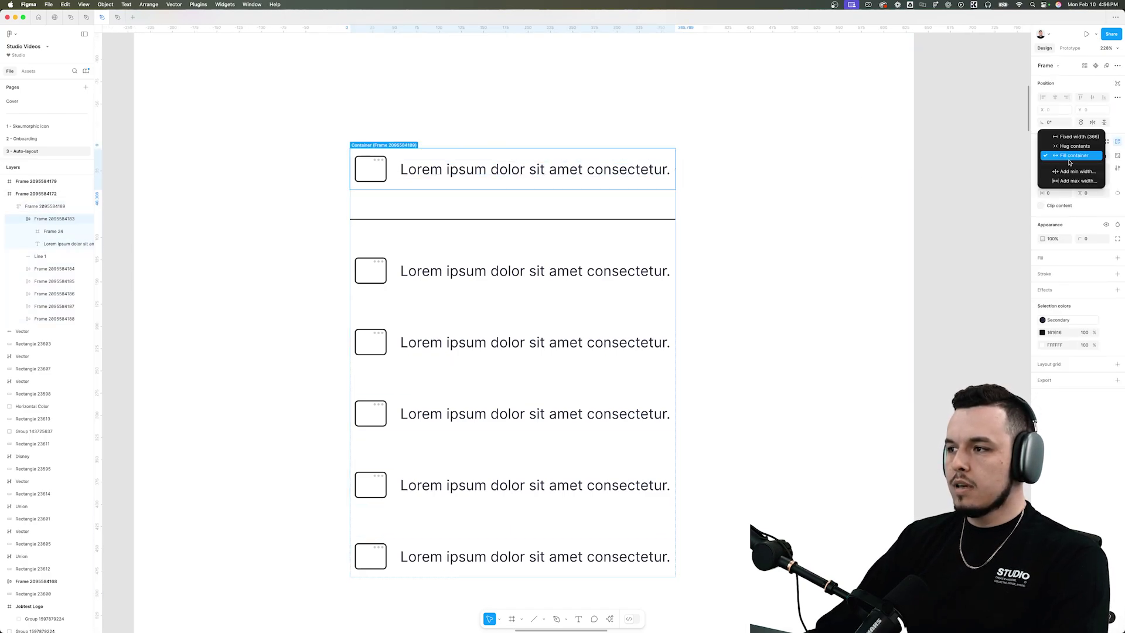
click(1070, 159)
Step: Set the first row's text width to Fill container and narrow the whole list to 270
double_click(458, 168)
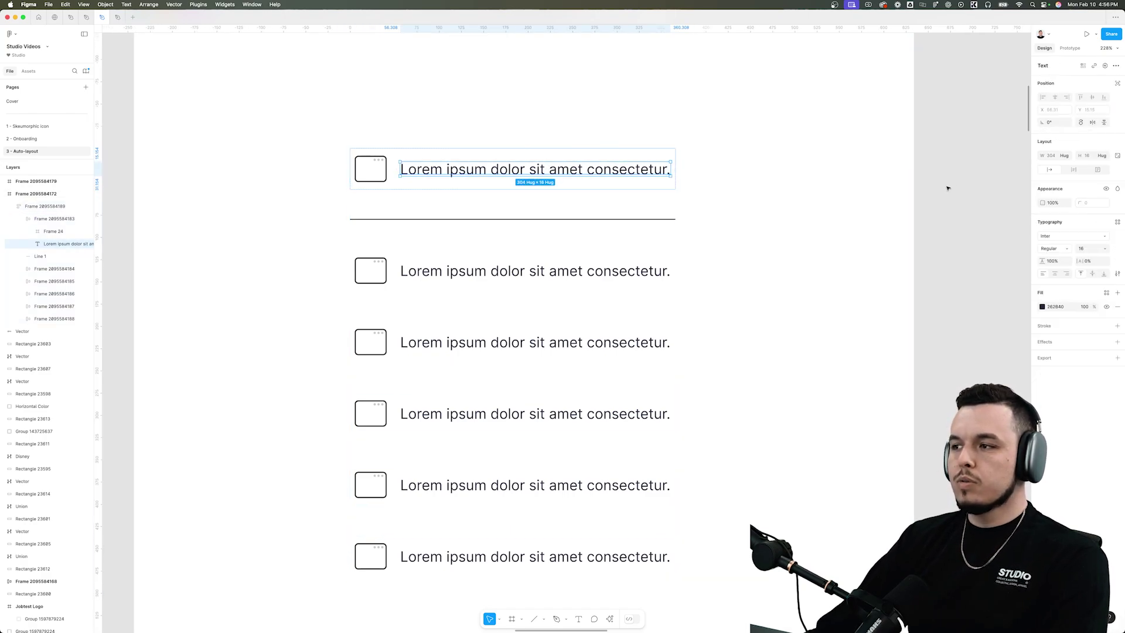
click(1067, 156)
click(1071, 166)
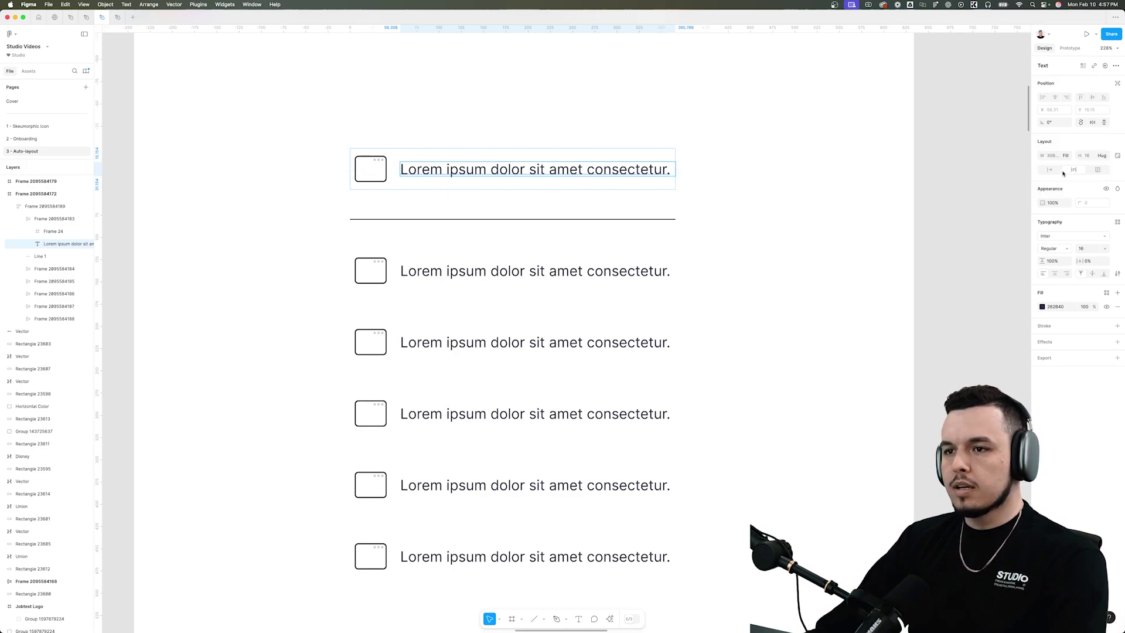
click(744, 240)
click(657, 171)
drag(676, 172, 596, 174)
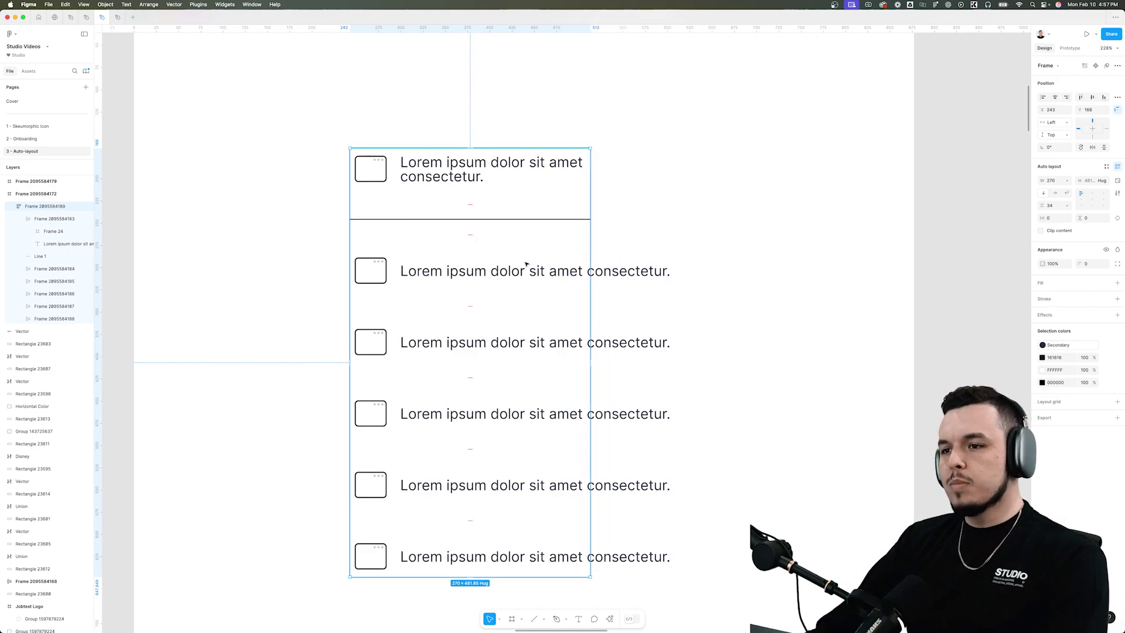
Step: Set the second row's text width to Fill container and widen the whole list from its right edge
click(526, 264)
click(528, 270)
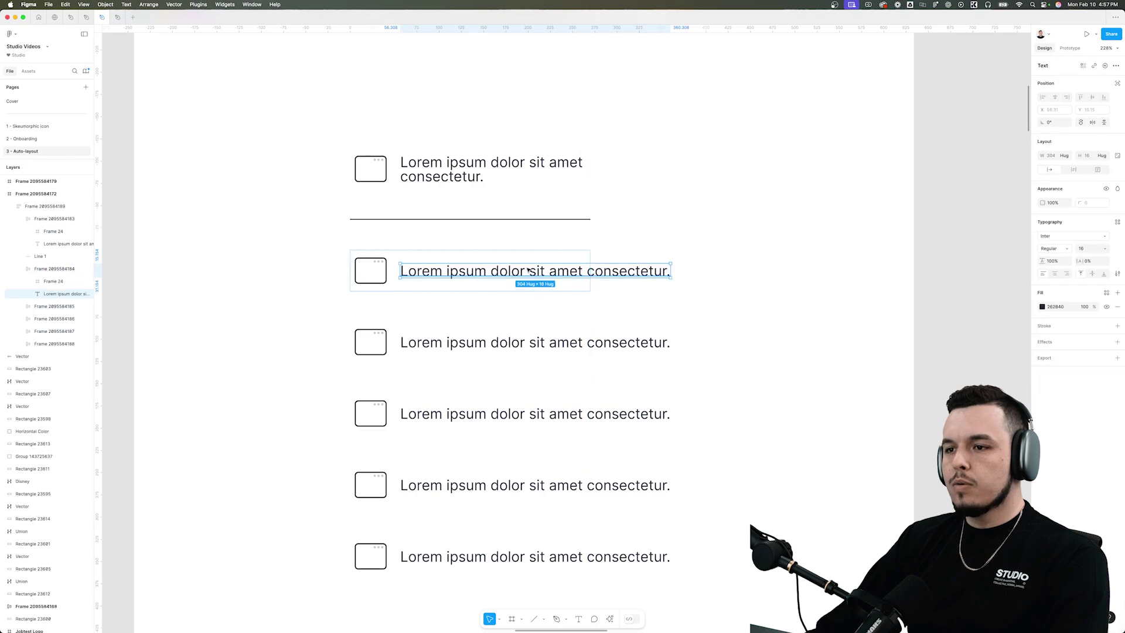
click(1066, 156)
click(1068, 163)
click(758, 289)
click(554, 260)
drag(590, 246, 693, 252)
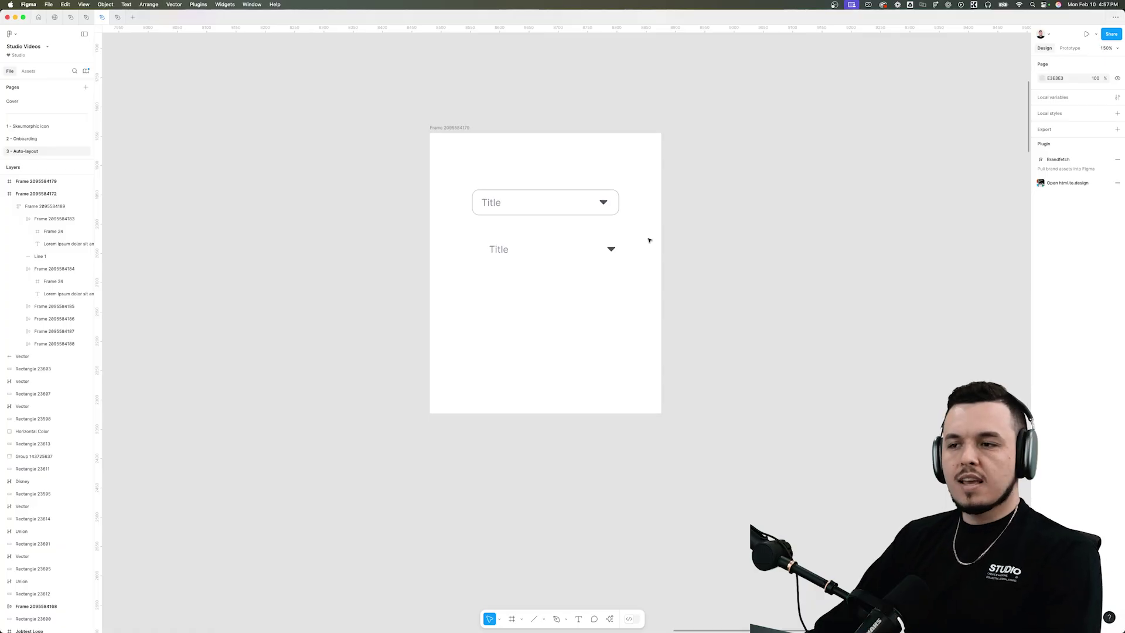
Step: Recolour the outlined dropdown's Title text to match its dark arrow
click(567, 205)
scroll(571, 206, up, 5)
drag(372, 156, 757, 270)
click(758, 275)
super+click(462, 225)
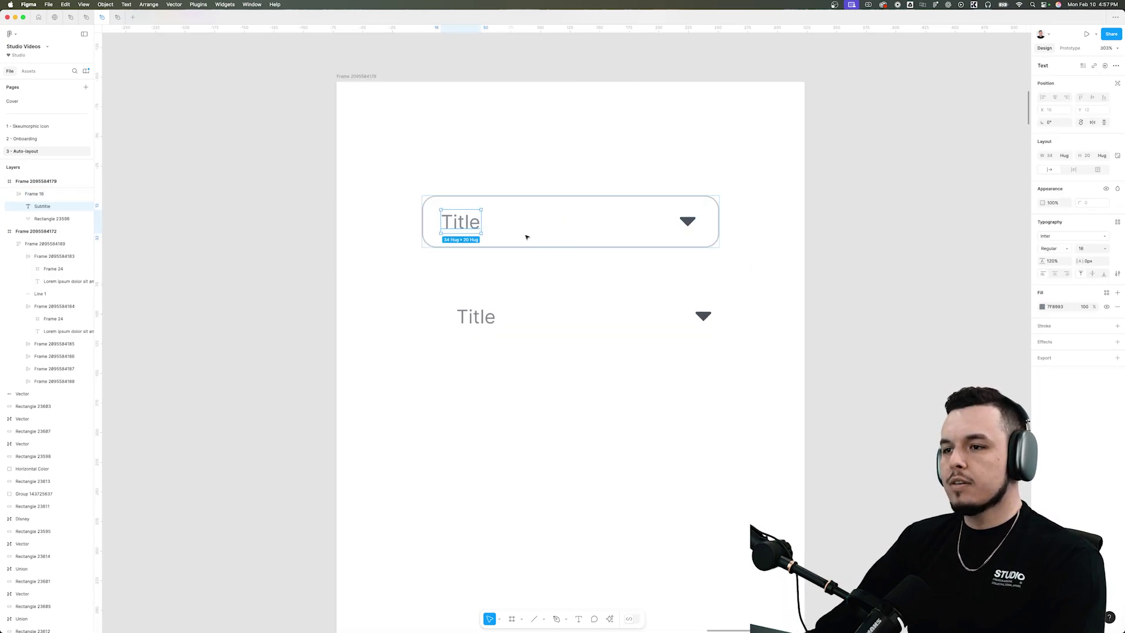
click(689, 221)
key(Escape)
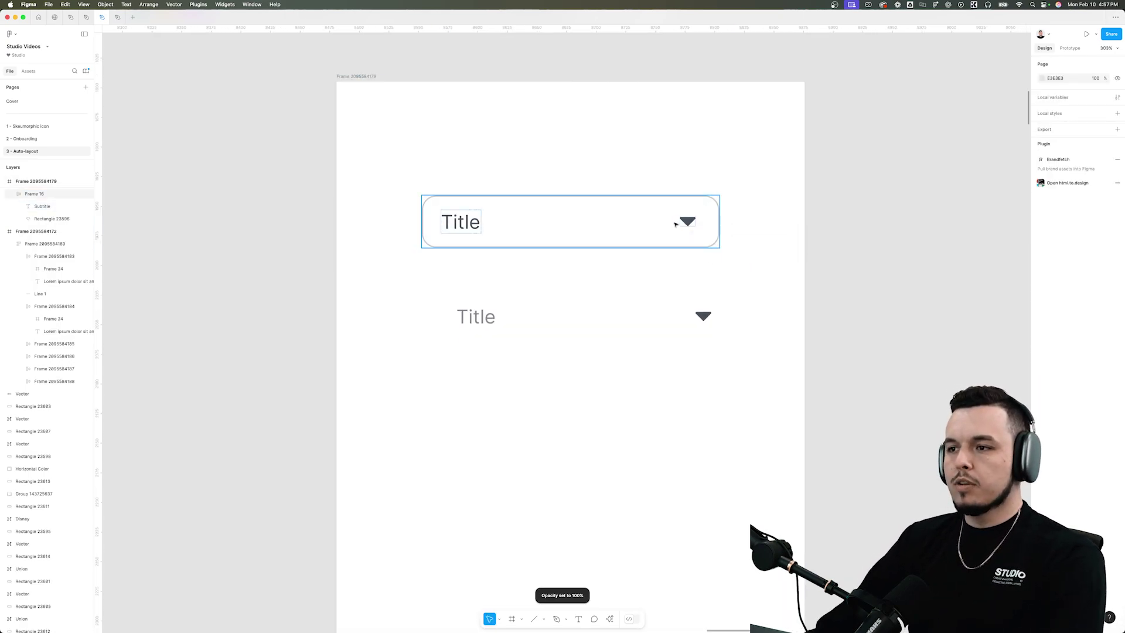
Step: Line up the loose Title text with the outlined dropdown's Title and move the loose arrow closer to it
scroll(696, 251, down, 3)
mouse_move(557, 297)
mouse_down()
mouse_move(517, 291)
mouse_move(547, 294)
mouse_up()
drag(701, 293, 628, 295)
Step: Wrap the loose Title text and arrow in a horizontal auto layout with the gap set to Auto
scroll(573, 320, up, 3)
scroll(572, 320, up, 3)
drag(422, 228, 887, 361)
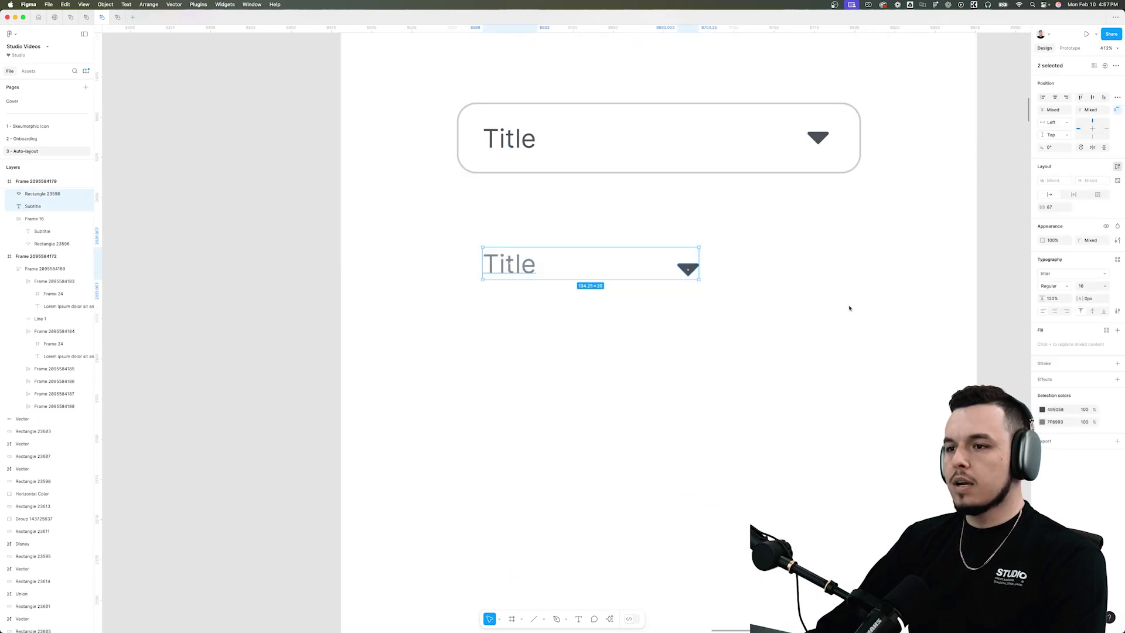
key(shift+a)
drag(842, 312, 745, 311)
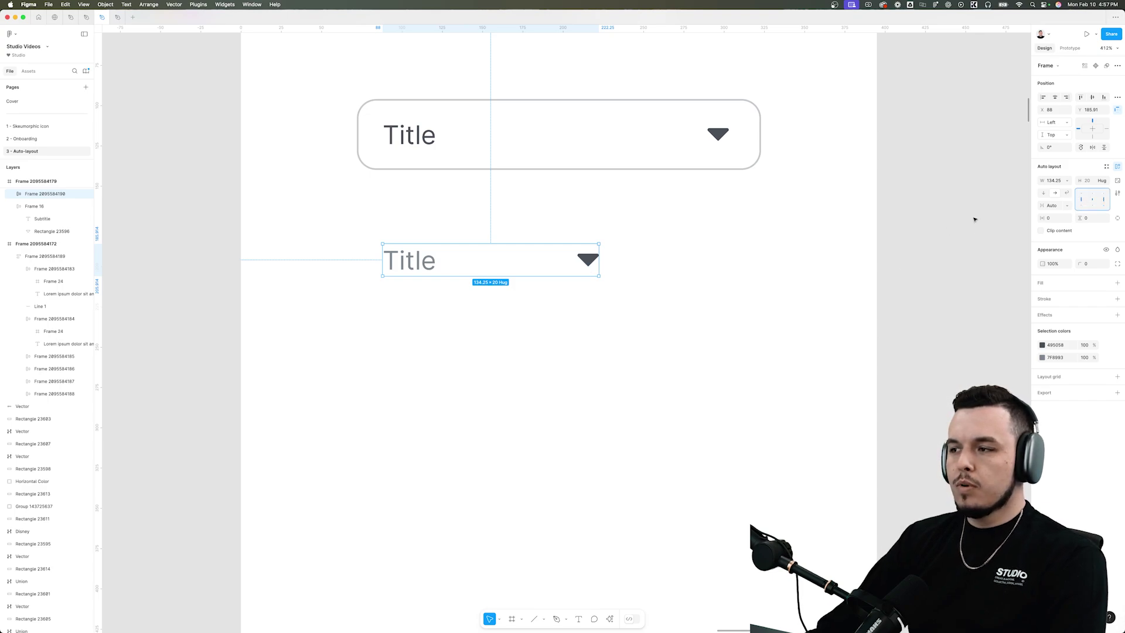
Step: Style the loose Title frame with width 162, padding 13 horizontal and 8 vertical, a 1 px black inside stroke and corner radius 8
key(alt+super+v)
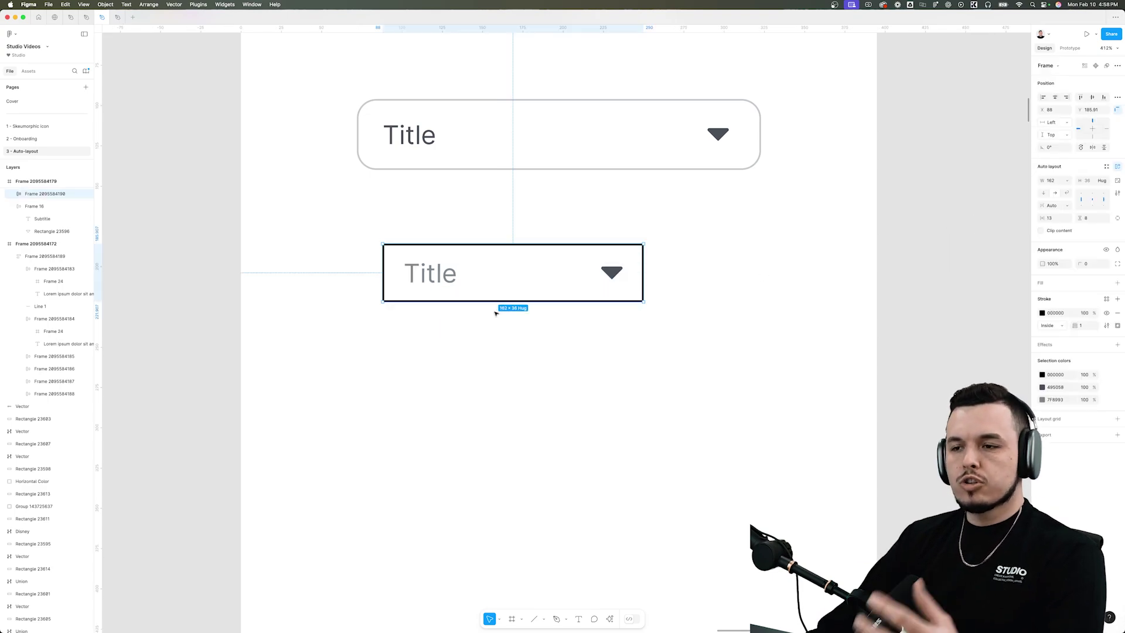
click(608, 394)
drag(611, 272, 635, 277)
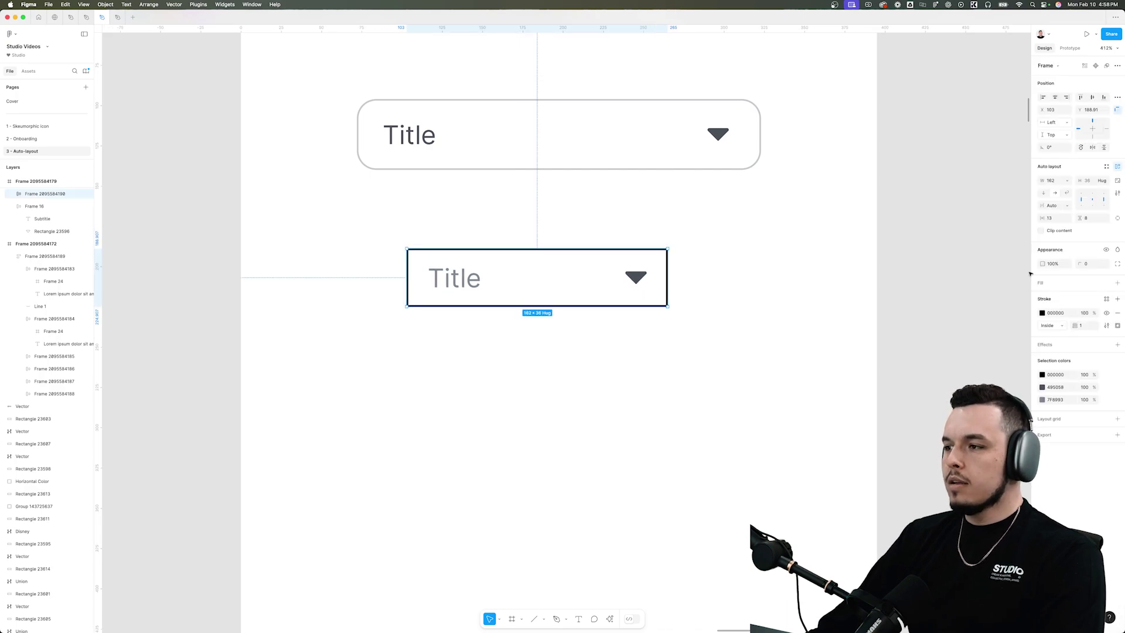
drag(1078, 264, 1120, 269)
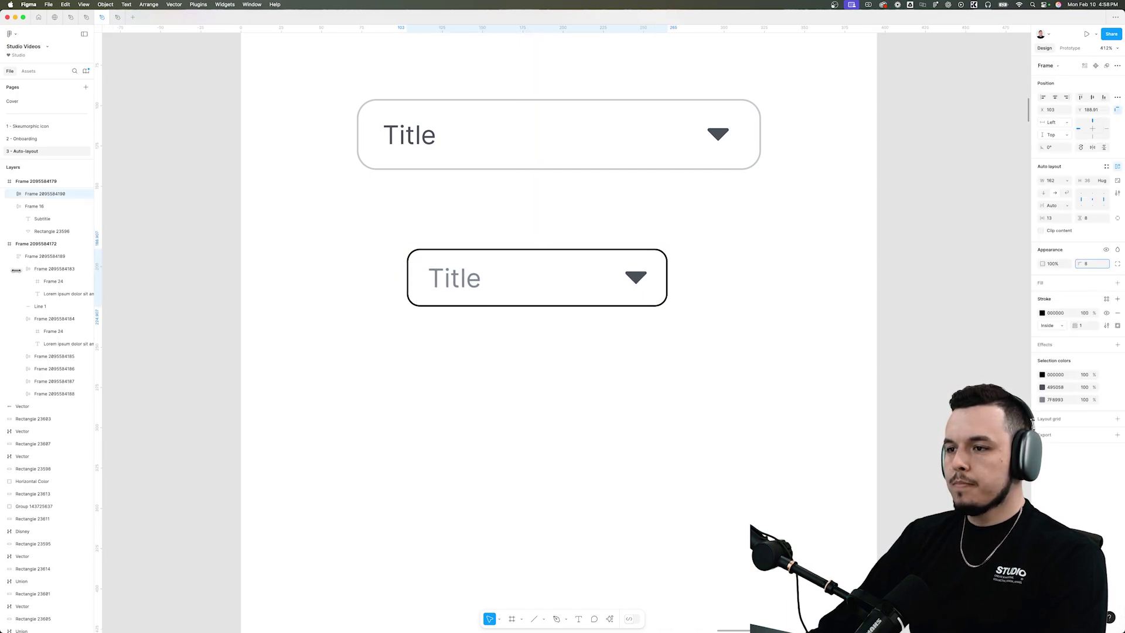
Step: Change the lower dropdown's stroke colour to ACACAC and narrow the field slightly
click(1042, 313)
click(951, 364)
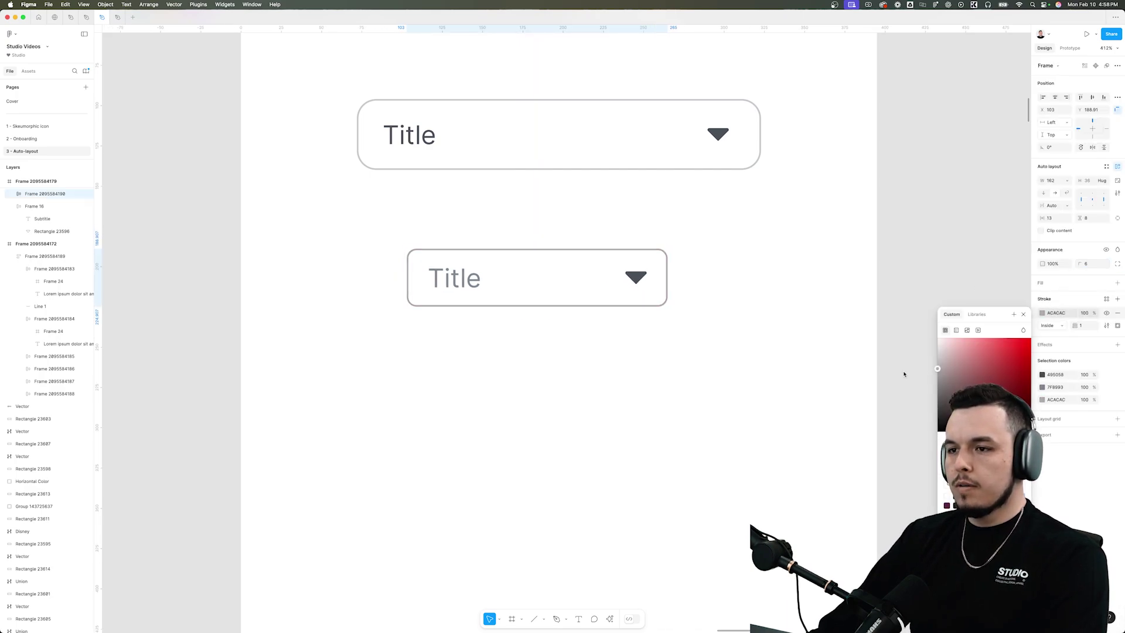
click(751, 347)
click(581, 286)
mouse_move(670, 272)
mouse_down()
mouse_move(778, 274)
mouse_move(653, 274)
mouse_up()
Step: Match the lower dropdown's Title colour to the upper dropdown's Title and narrow the lower field to 143 wide
super+click(424, 144)
key(alt+super+c)
super+click(457, 296)
super+click(463, 290)
click(595, 311)
click(595, 303)
mouse_move(653, 272)
mouse_down()
mouse_move(799, 265)
mouse_move(581, 272)
mouse_move(638, 271)
mouse_up()
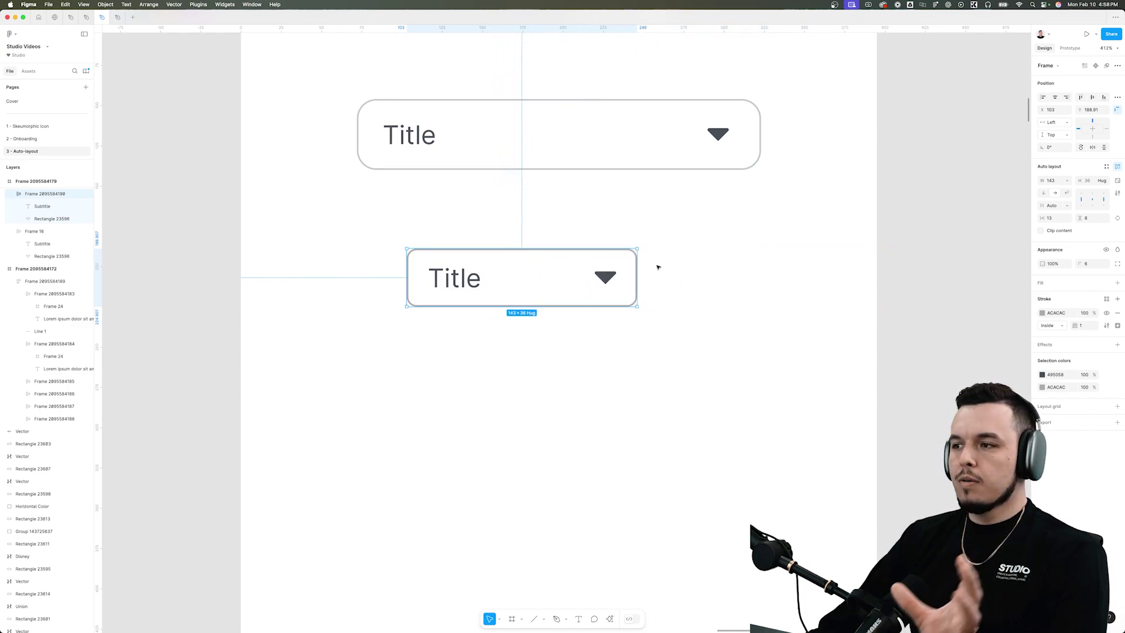
Step: Switch the lower dropdown's gap from Auto to a fixed value and widen the field to 200
click(1068, 206)
click(1058, 201)
drag(637, 263, 730, 263)
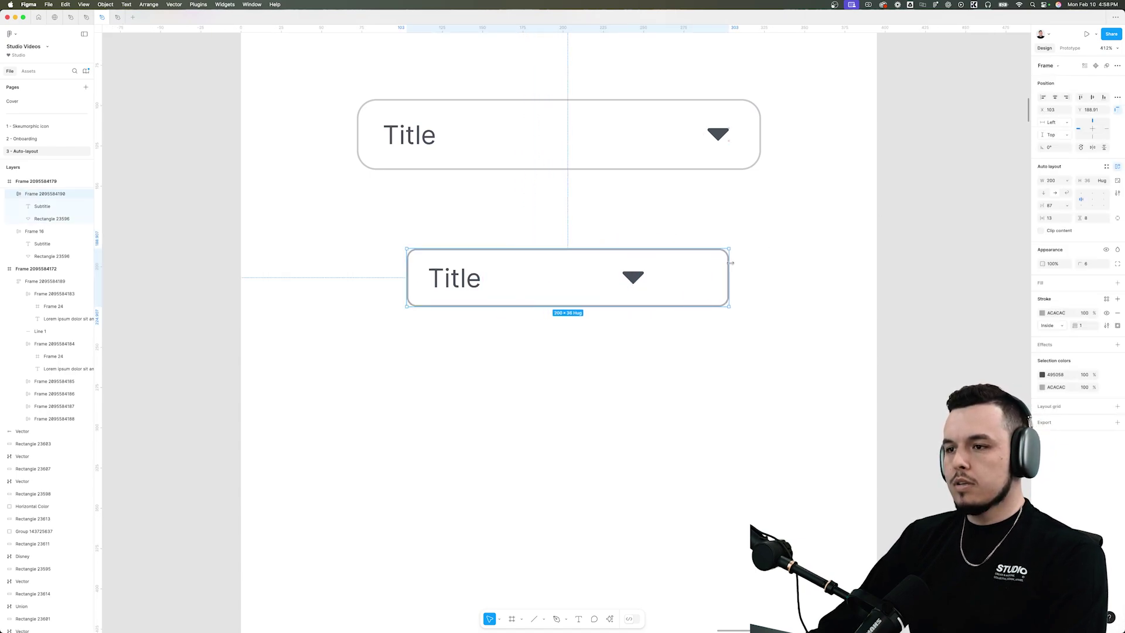
Step: Set the gap between the lower dropdown's Title and arrow to 12 and narrow the field to 131
click(560, 269)
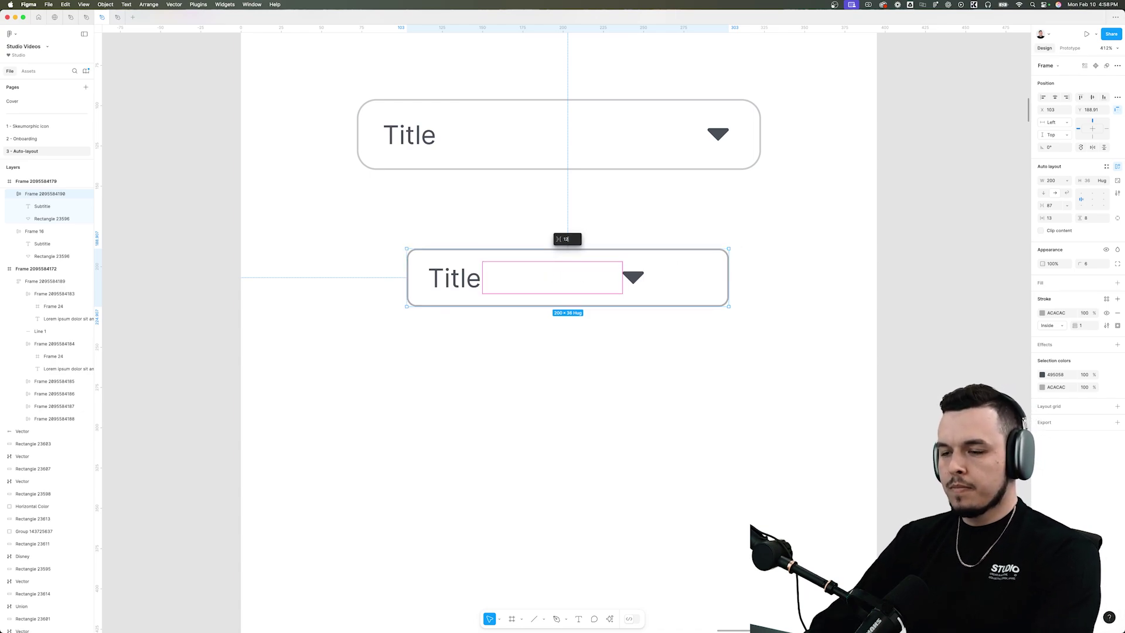
key(Return)
click(570, 333)
click(579, 298)
drag(728, 280, 617, 280)
Step: Move the lower dropdown's arrow ahead of its Title and set the gap between them to 6
double_click(513, 280)
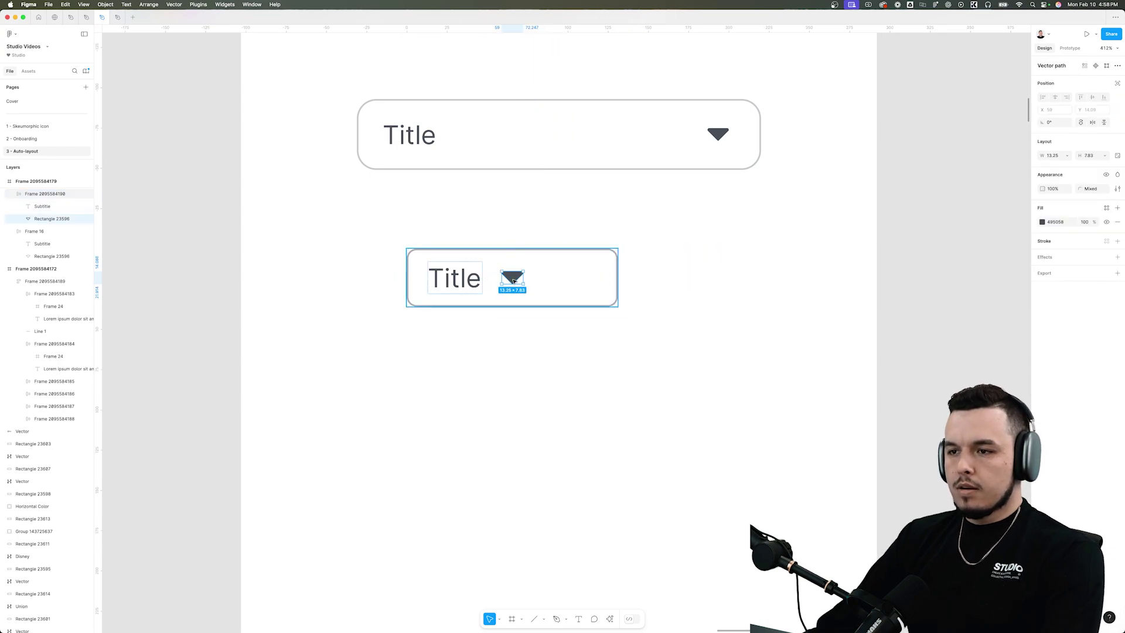
key(Left)
click(525, 336)
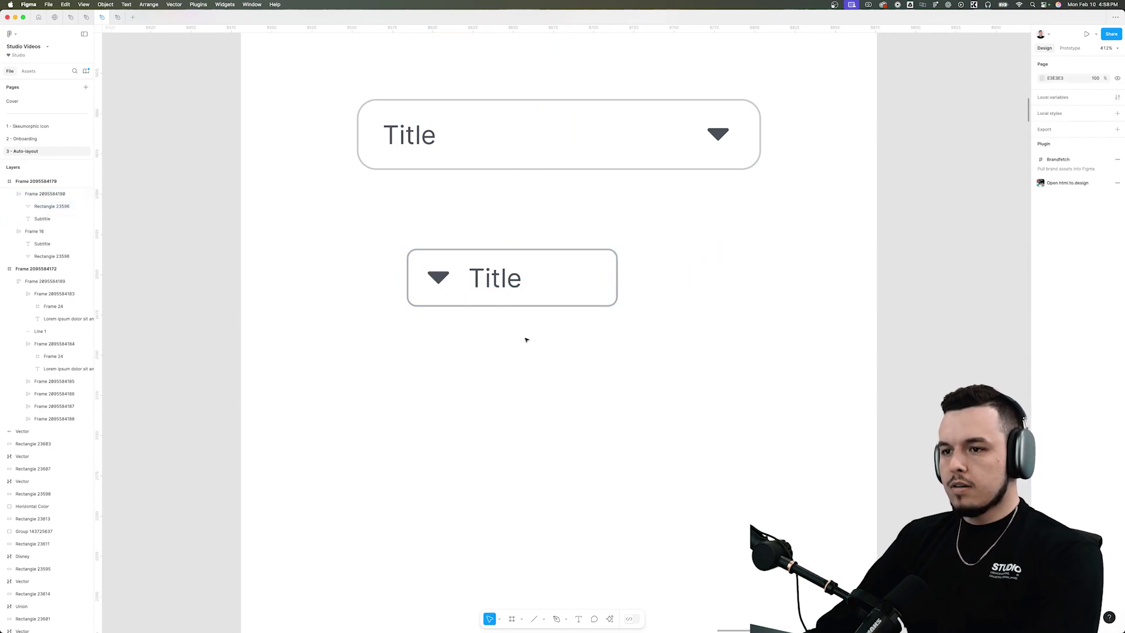
click(502, 283)
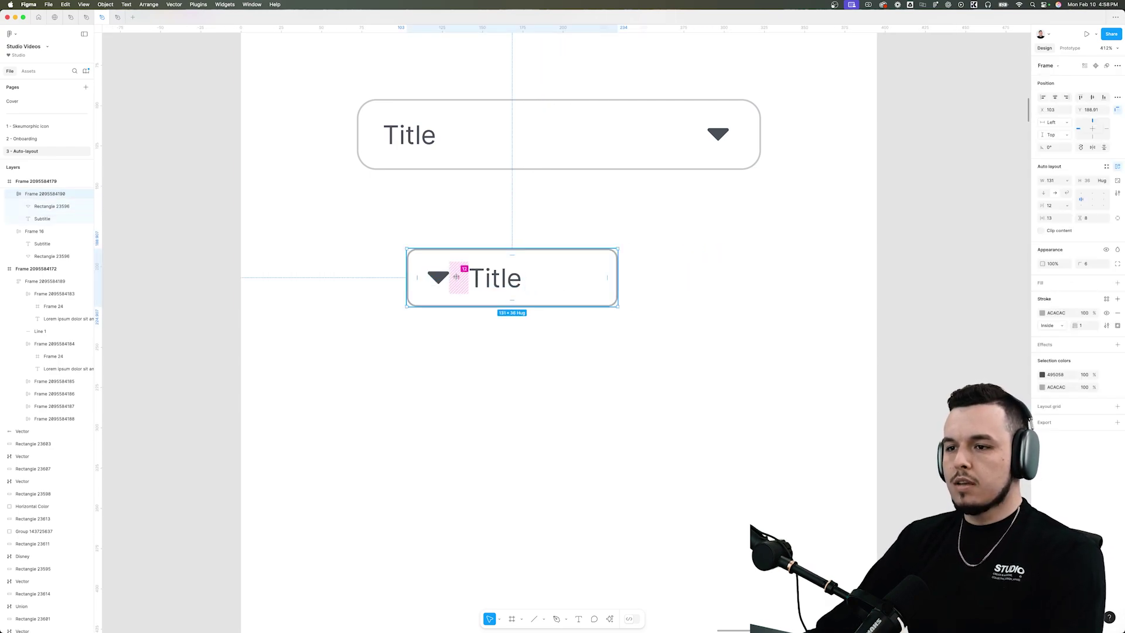
text(6)
key(Return)
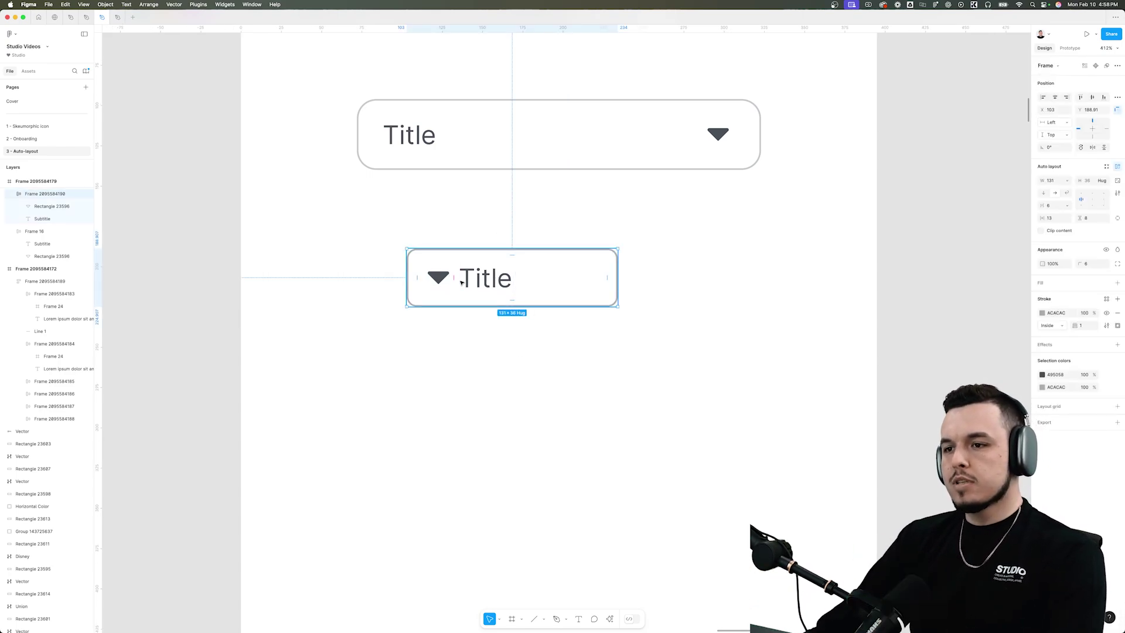
Step: Stretch the lower dropdown to 269 wide with an Auto gap and put the Title back before the arrow
drag(617, 267, 841, 262)
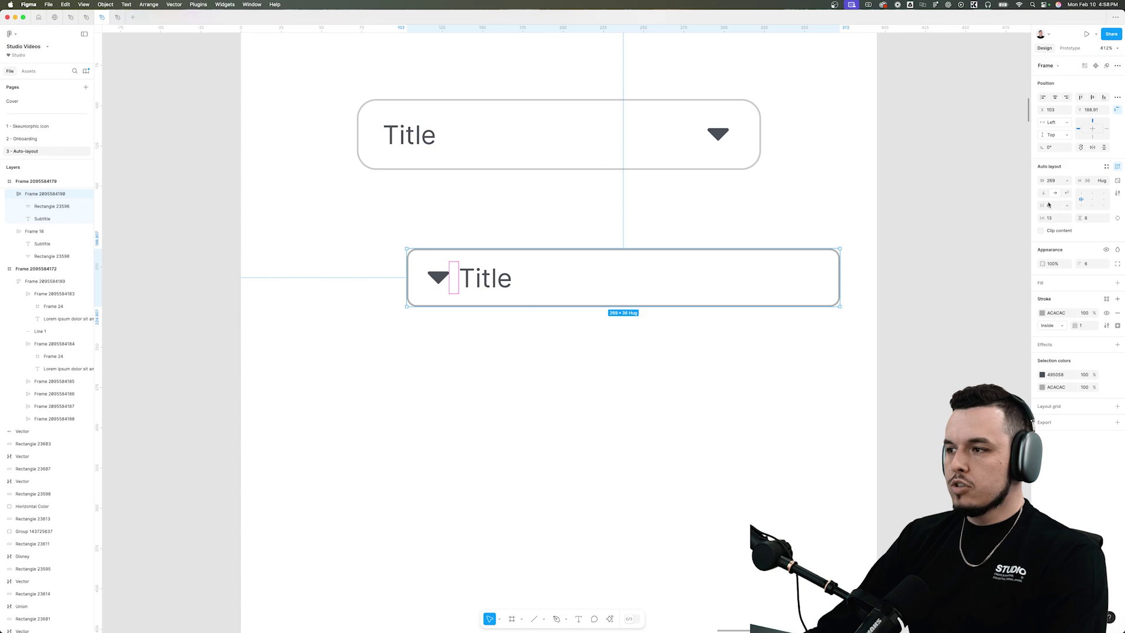
click(1066, 206)
click(1066, 209)
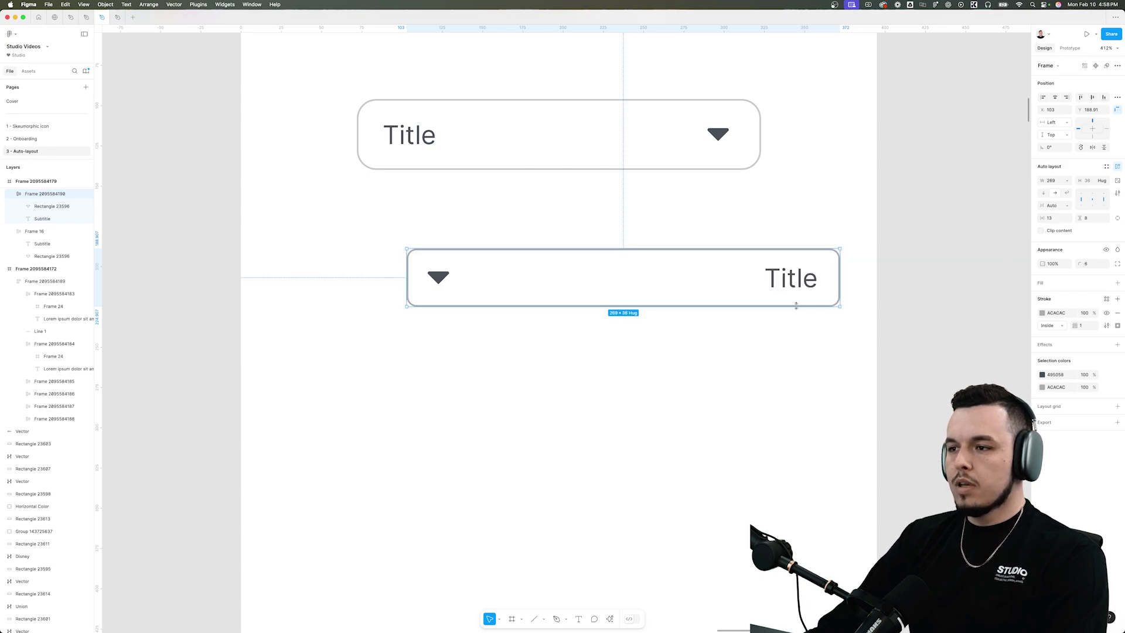
click(798, 284)
key(Left)
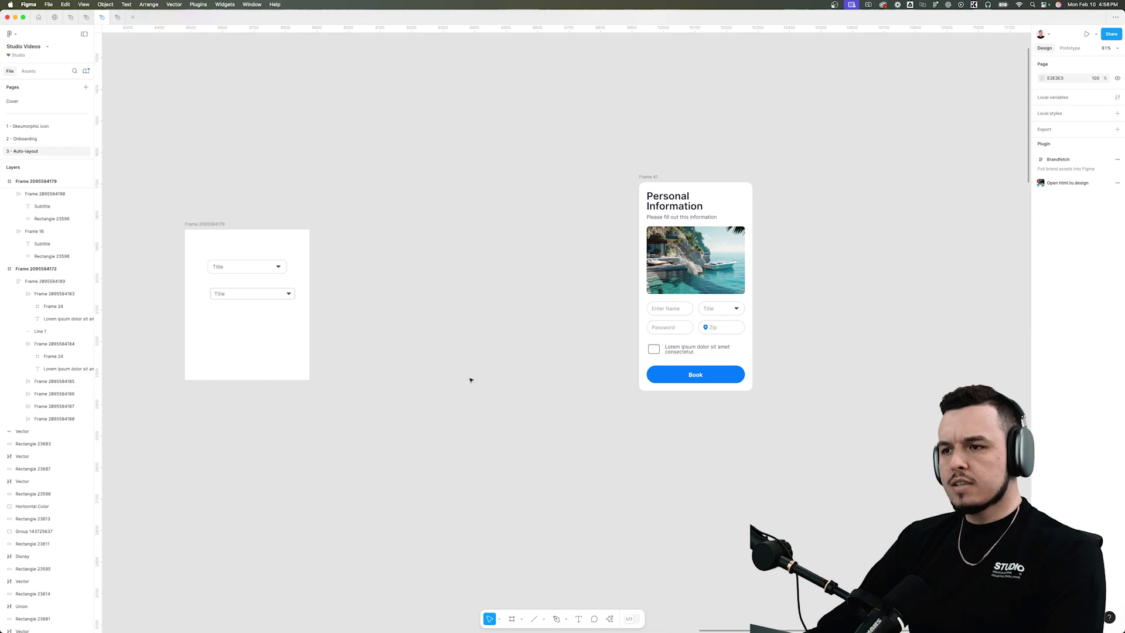
Step: Try widening the Personal Information card to test how its contents respond
scroll(517, 363, right, 4)
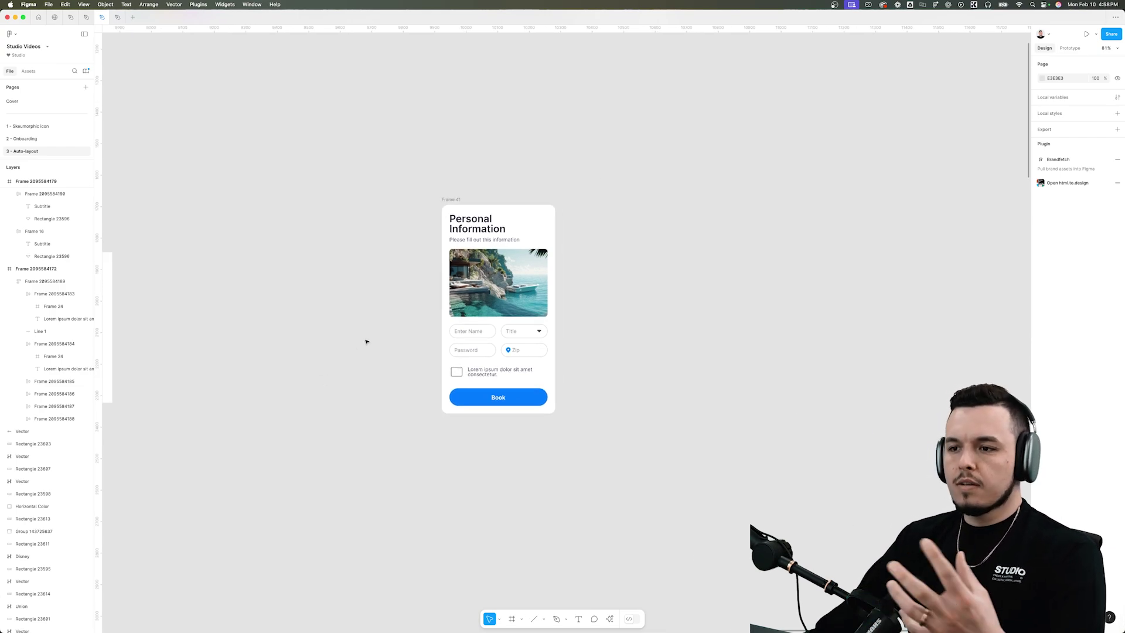
click(456, 200)
drag(555, 242, 603, 248)
scroll(521, 248, up, 5)
scroll(323, 176, down, 5)
Step: Draw a frame about 1449 by 1012 beside the Personal Information card and move the card into it
key(f)
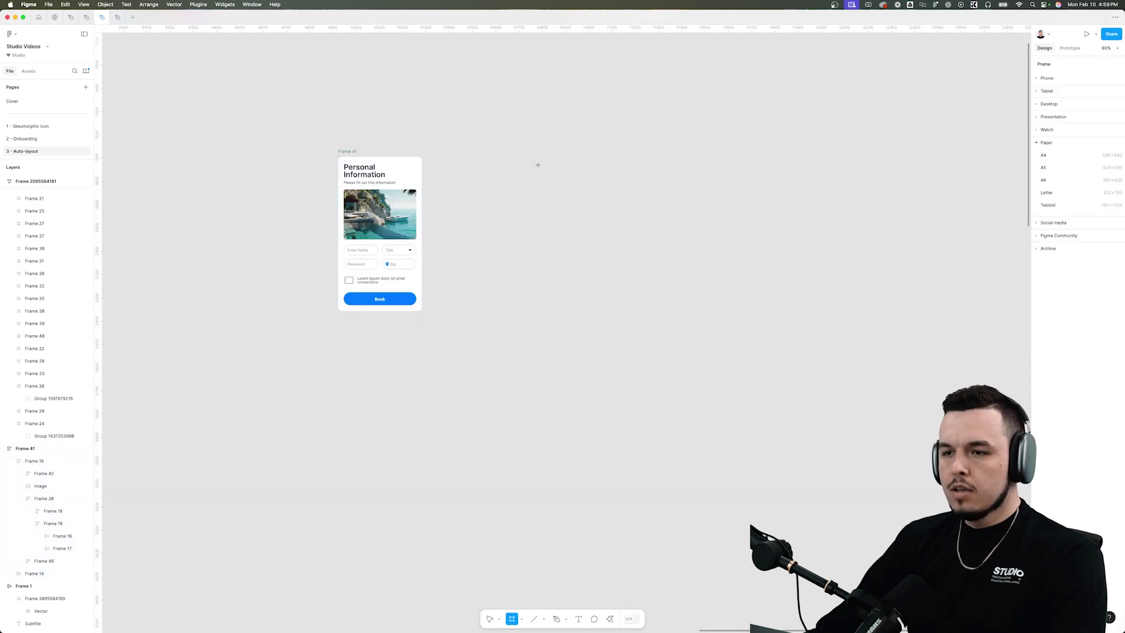
mouse_move(501, 92)
mouse_down()
mouse_move(844, 346)
mouse_move(840, 328)
mouse_up()
scroll(367, 221, right, 3)
scroll(367, 221, up, 2)
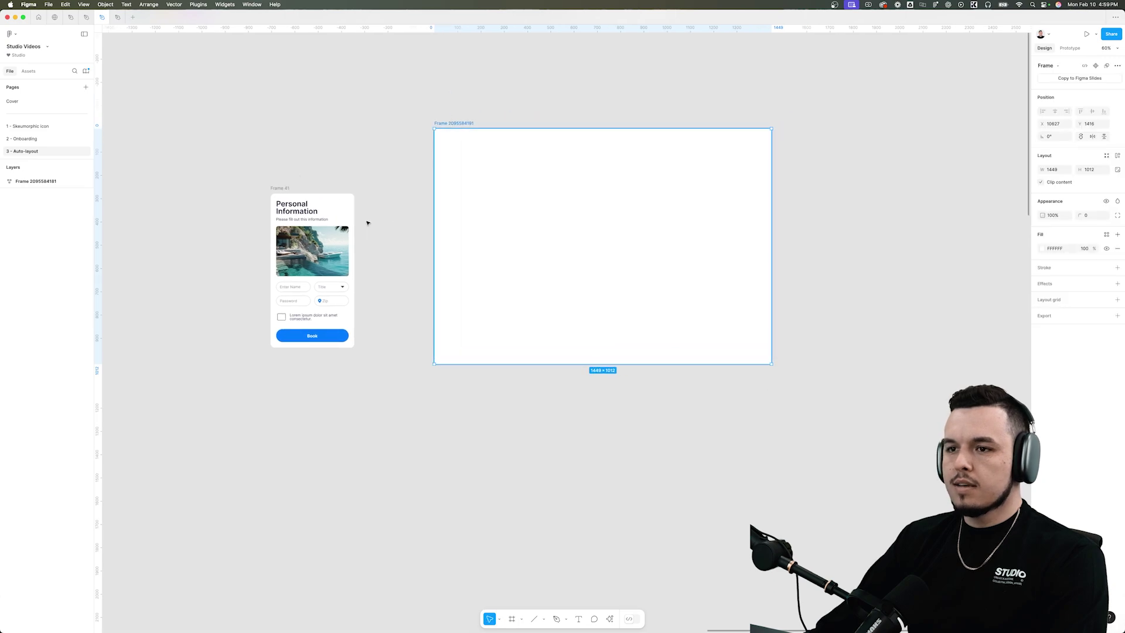
drag(288, 190, 497, 156)
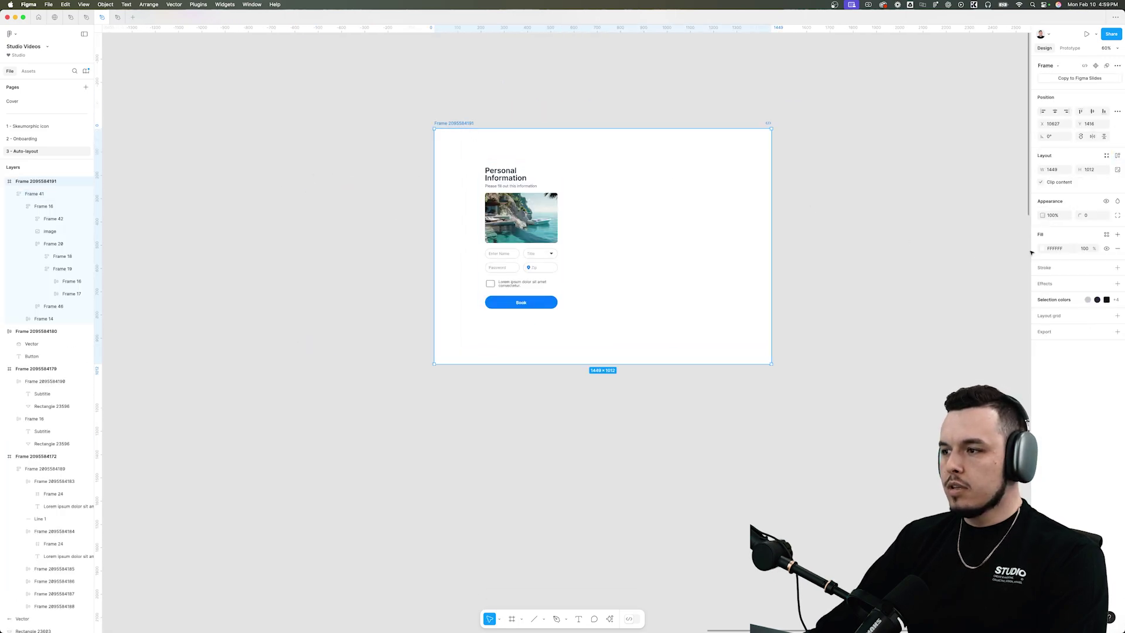
Step: Fill the large frame with dark grey 414141
click(1042, 248)
drag(967, 293, 891, 346)
click(889, 213)
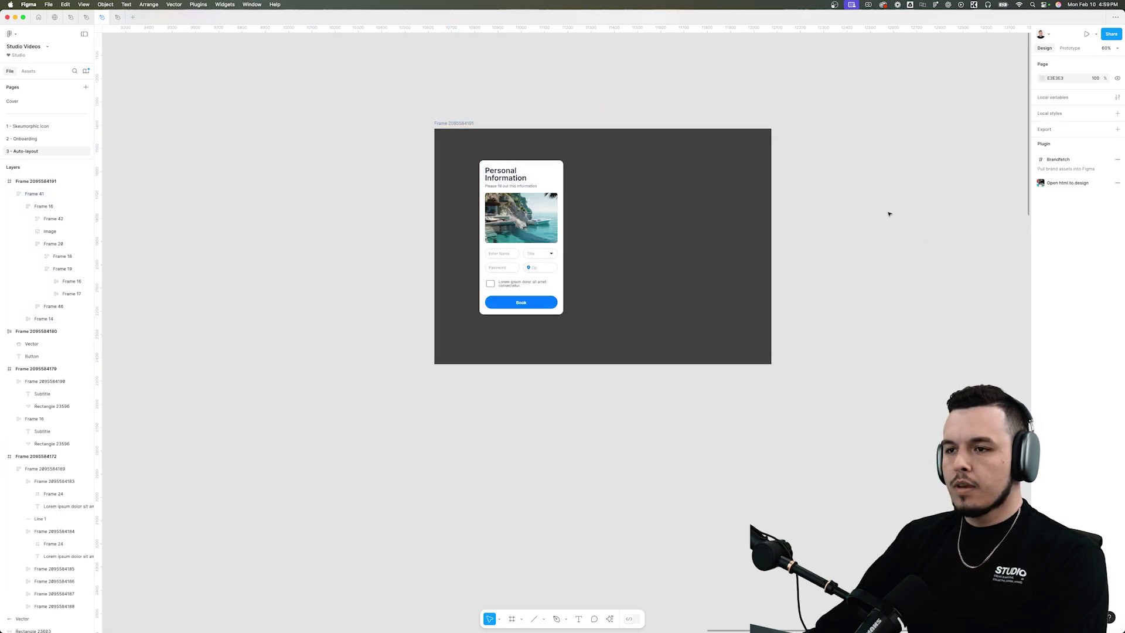
Step: Place the Personal Information card in the right half of the dark frame and widen it
scroll(722, 196, right, 5)
click(351, 206)
drag(359, 206, 516, 214)
Step: Copy the card's Personal Information heading and paste it onto the dark frame to the left of the card
super+click(430, 192)
key(super+c)
click(259, 147)
key(super+v)
drag(272, 158, 289, 186)
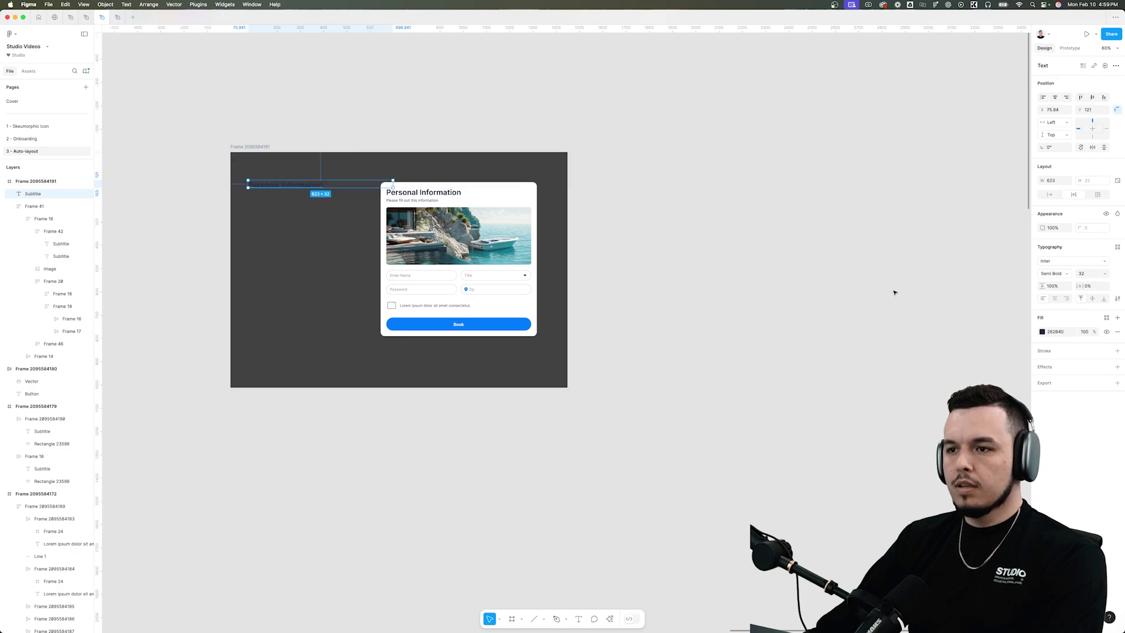
Step: Recolour the copied heading with the card's white and enlarge its font size to 56
key(i)
click(510, 192)
drag(1082, 275, 1098, 274)
Step: Narrow the card to 512 wide, and wrap the white heading onto two lines at 381 wide, placed slightly lower
click(517, 227)
drag(381, 258, 418, 259)
click(366, 194)
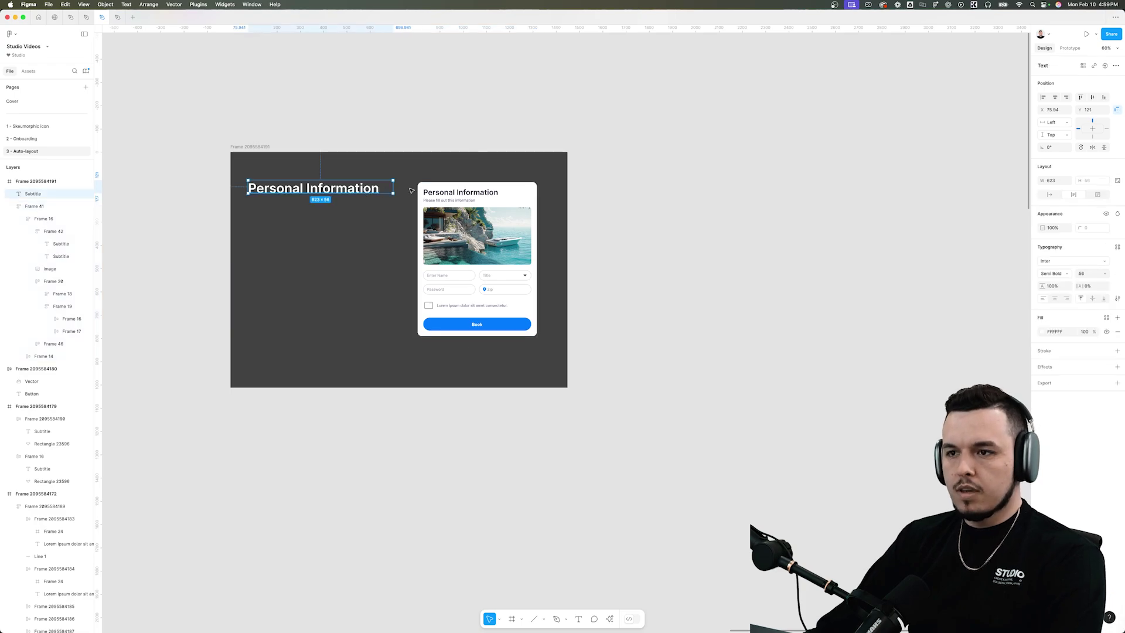
drag(394, 187, 357, 187)
drag(315, 208, 321, 218)
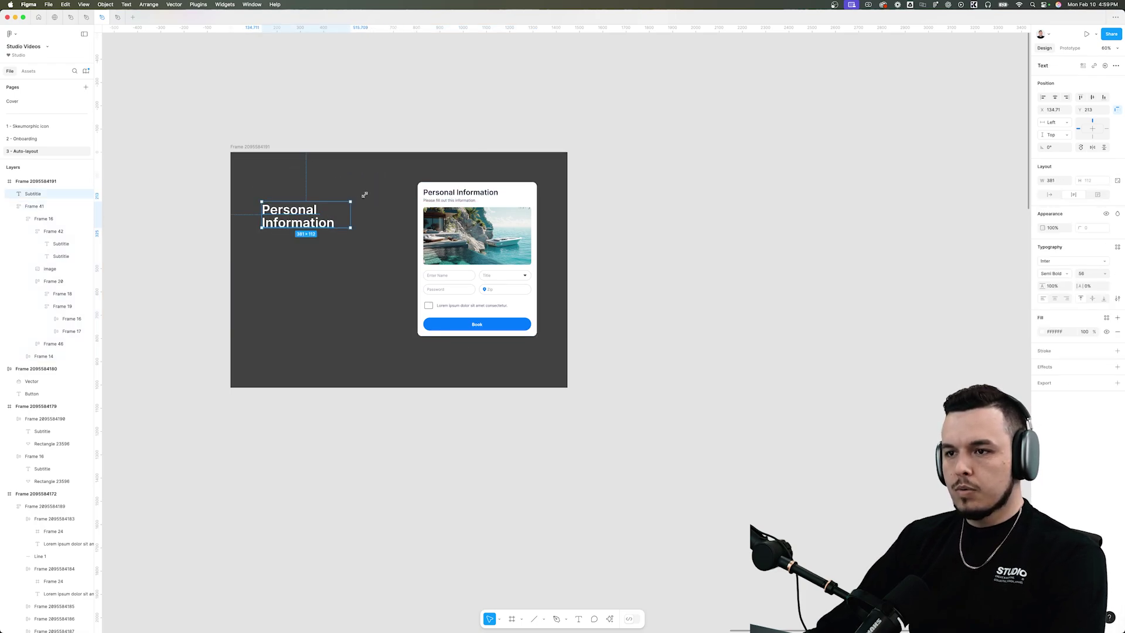
click(441, 222)
Step: Duplicate the dark frame to its right and delete the white heading from the copy
click(357, 134)
drag(253, 148, 627, 148)
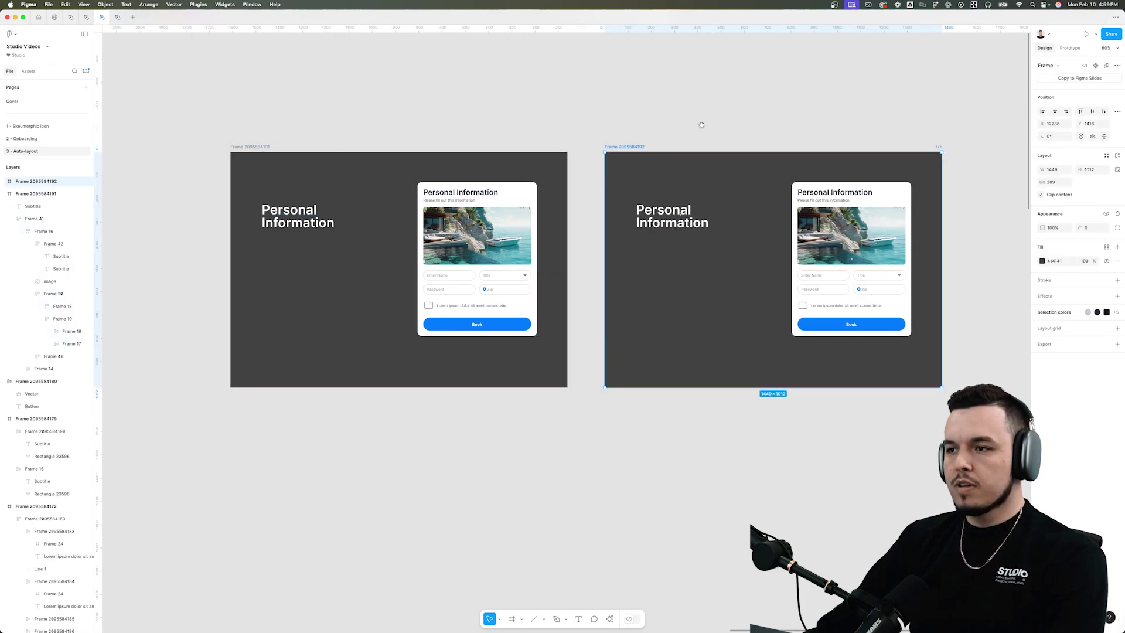
click(701, 126)
scroll(698, 128, right, 3)
click(514, 212)
key(Delete)
Step: Set the duplicated frame's width to 400
click(695, 229)
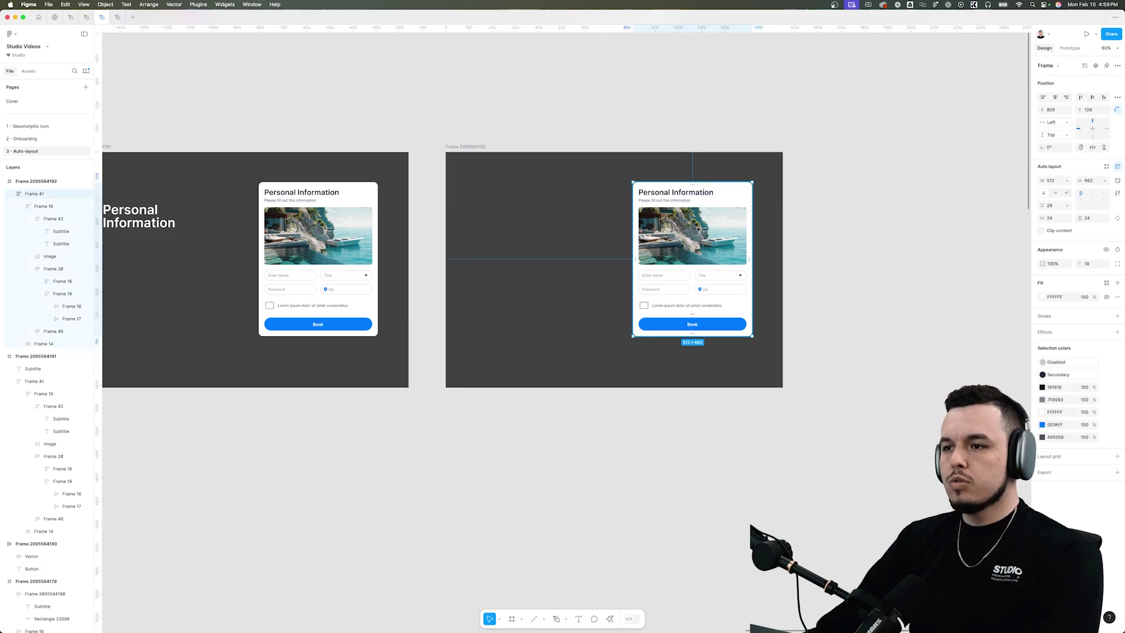
click(601, 193)
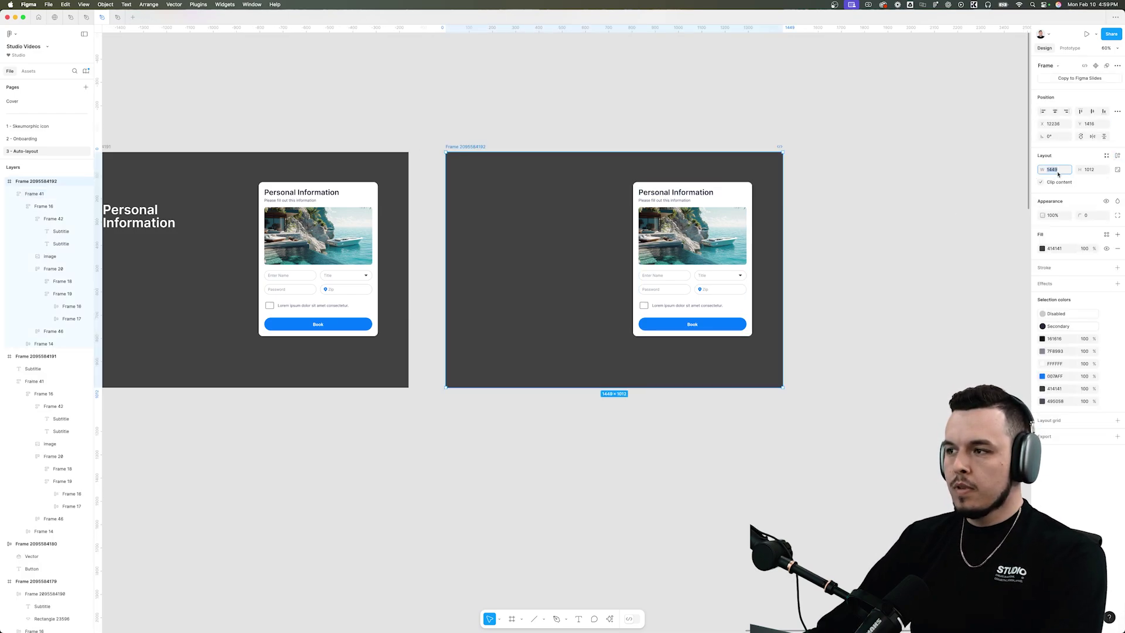
text(40)
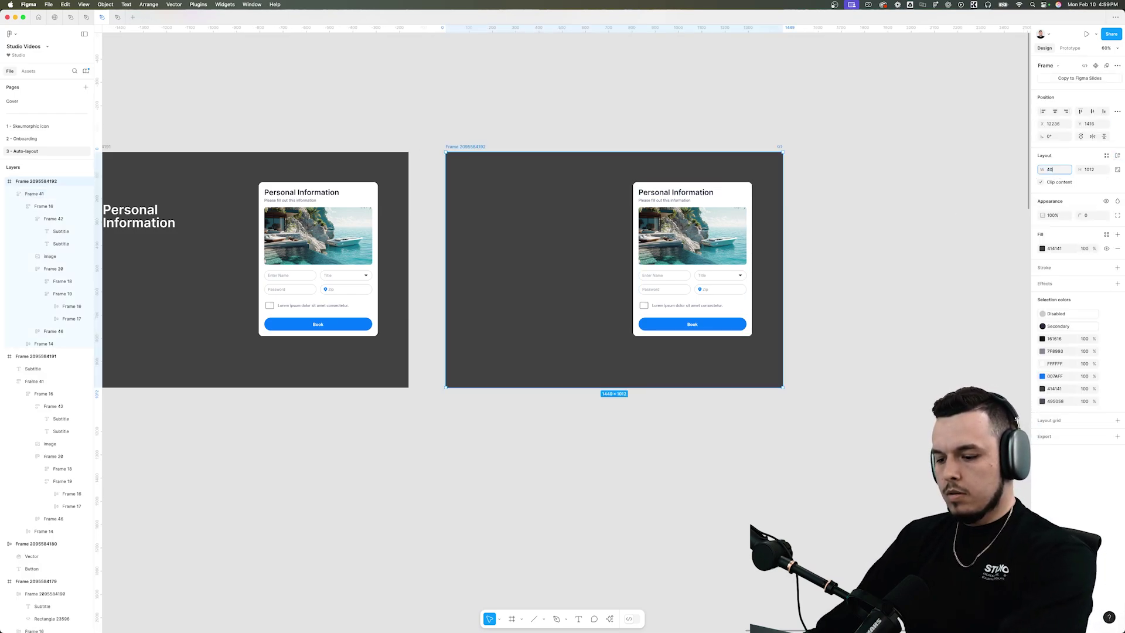
text(0)
key(Return)
Step: Bring the card against the left edge of the 400-wide frame and narrow it to 348
drag(462, 174, 805, 360)
key(super+z)
drag(829, 226, 490, 294)
key(alt+a)
drag(564, 234, 529, 234)
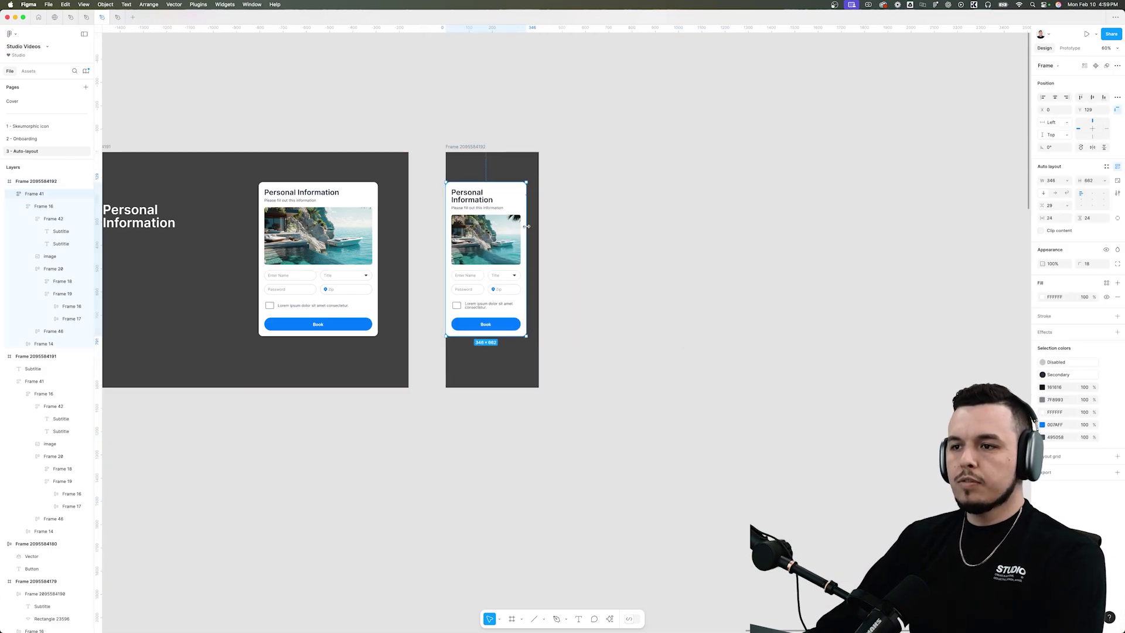
Step: Centre the card horizontally in the narrow frame and nudge it up by 60
click(1053, 99)
key(shift+Up)
key(shift+Up)
key(shift+Up)
key(shift+Up)
key(shift+Up)
key(shift+Up)
click(721, 211)
scroll(721, 212, left, 4)
scroll(790, 212, down, 1)
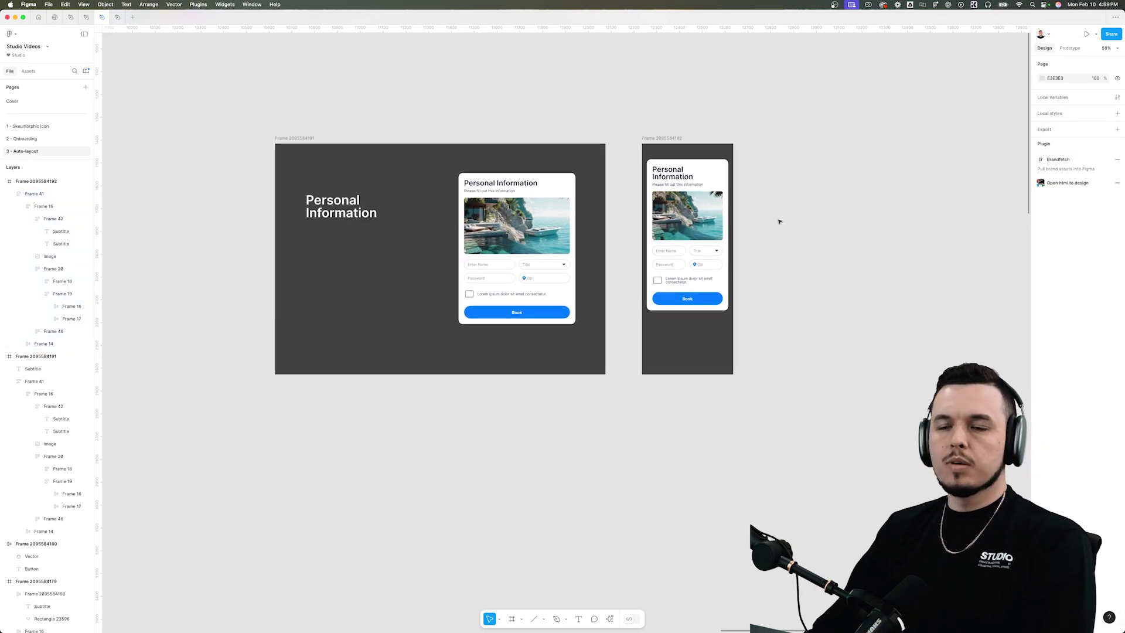
scroll(754, 223, right, 2)
scroll(733, 221, down, 3)
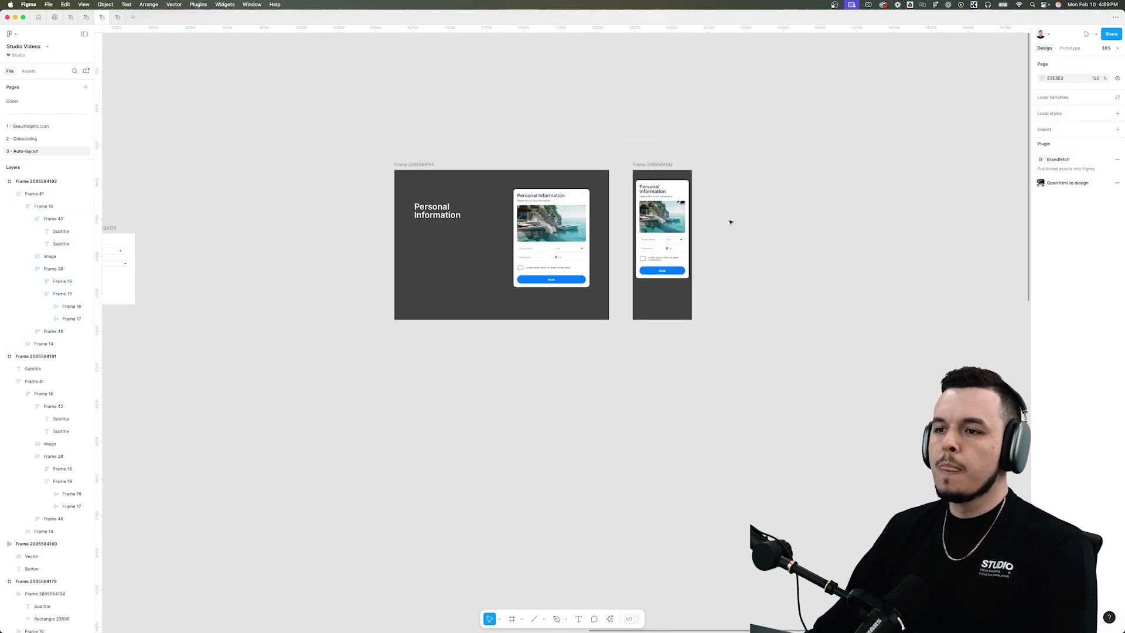
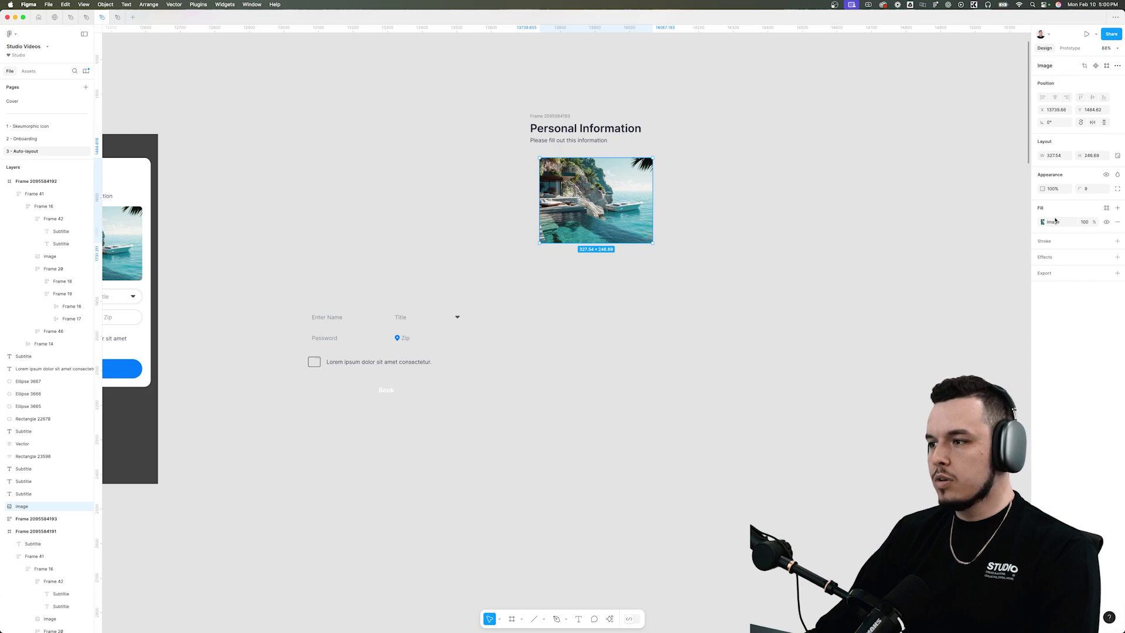
Step: Change the loose boat image's scaling mode from Crop to Fill
click(1043, 222)
click(973, 253)
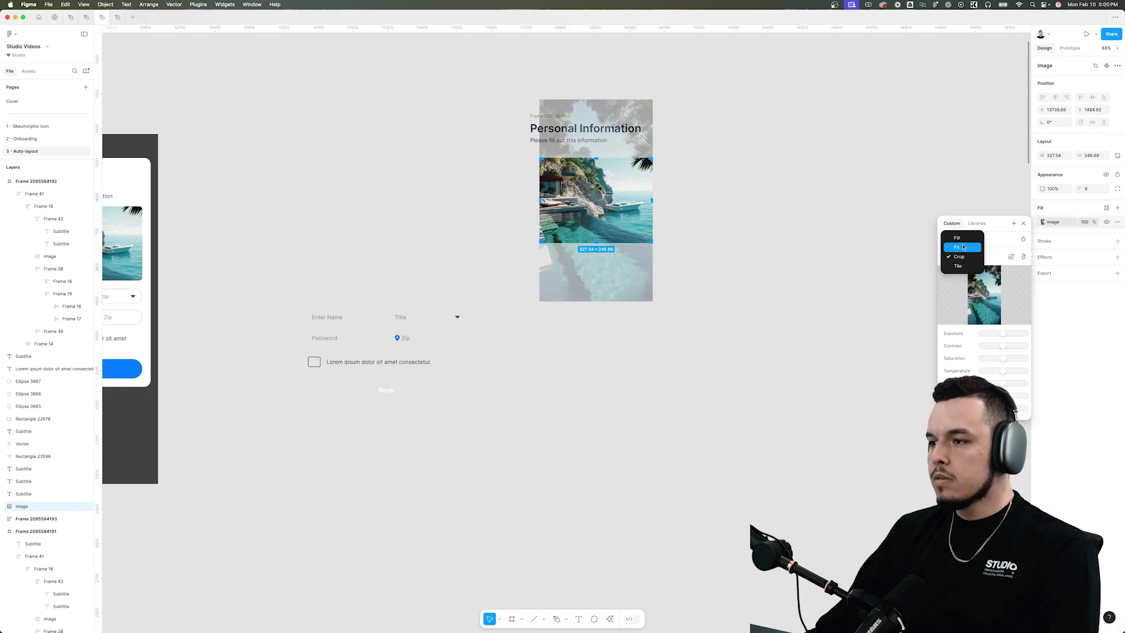
click(961, 234)
Step: Lock the loose image's aspect ratio and scale it down to about 315 wide
scroll(614, 229, left, 2)
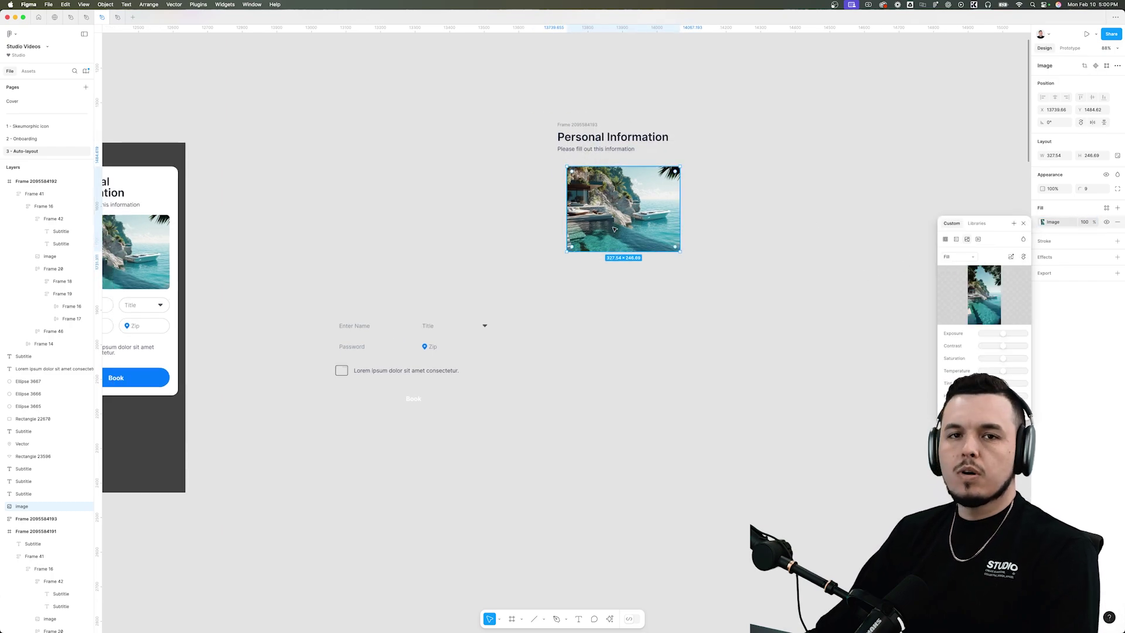
scroll(691, 221, up, 3)
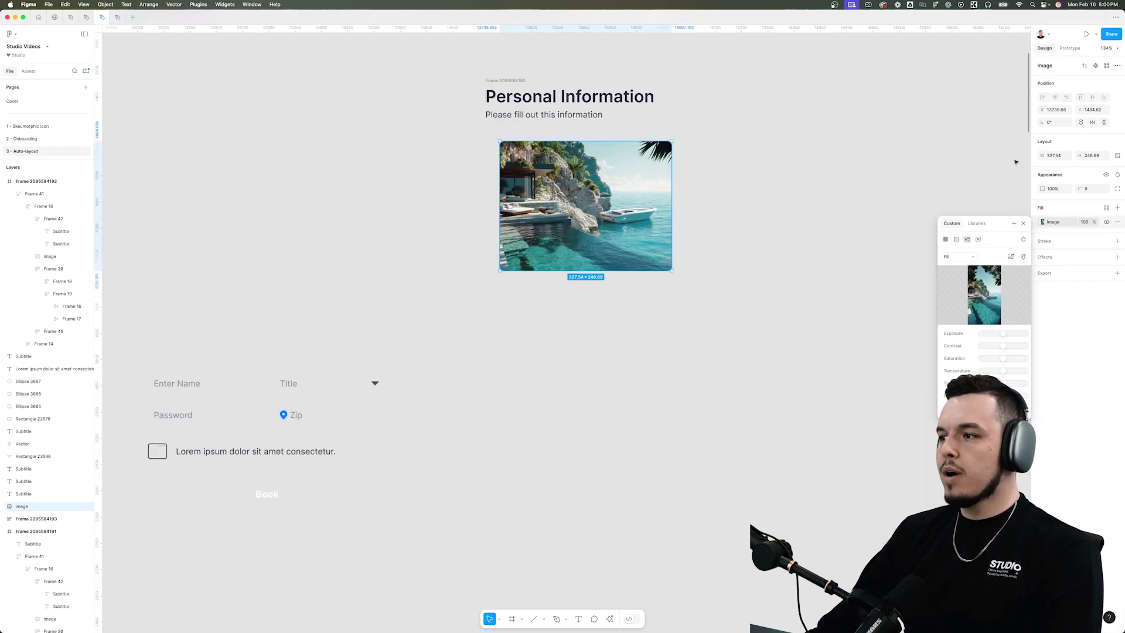
click(1117, 156)
mouse_move(674, 209)
mouse_down()
mouse_move(759, 212)
mouse_move(557, 216)
mouse_move(762, 216)
mouse_move(596, 216)
mouse_move(676, 216)
mouse_move(653, 214)
mouse_move(666, 211)
mouse_up()
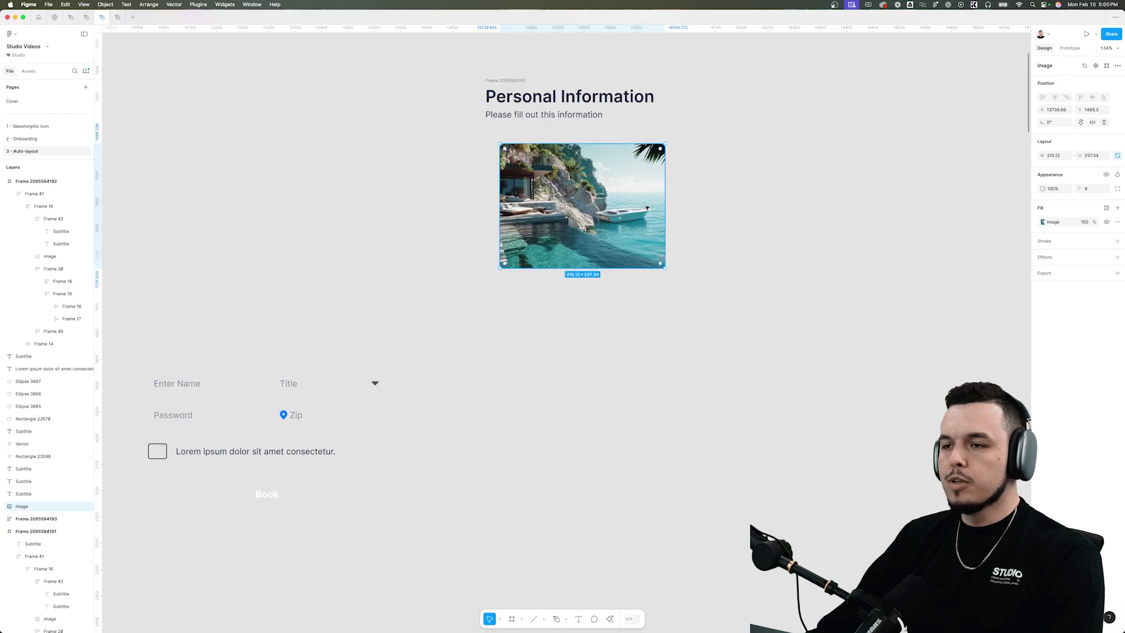
Step: Align the loose image's left edge with the Personal Information heading frame above it
click(543, 114)
click(509, 80)
shift+click(578, 187)
key(alt+a)
click(805, 187)
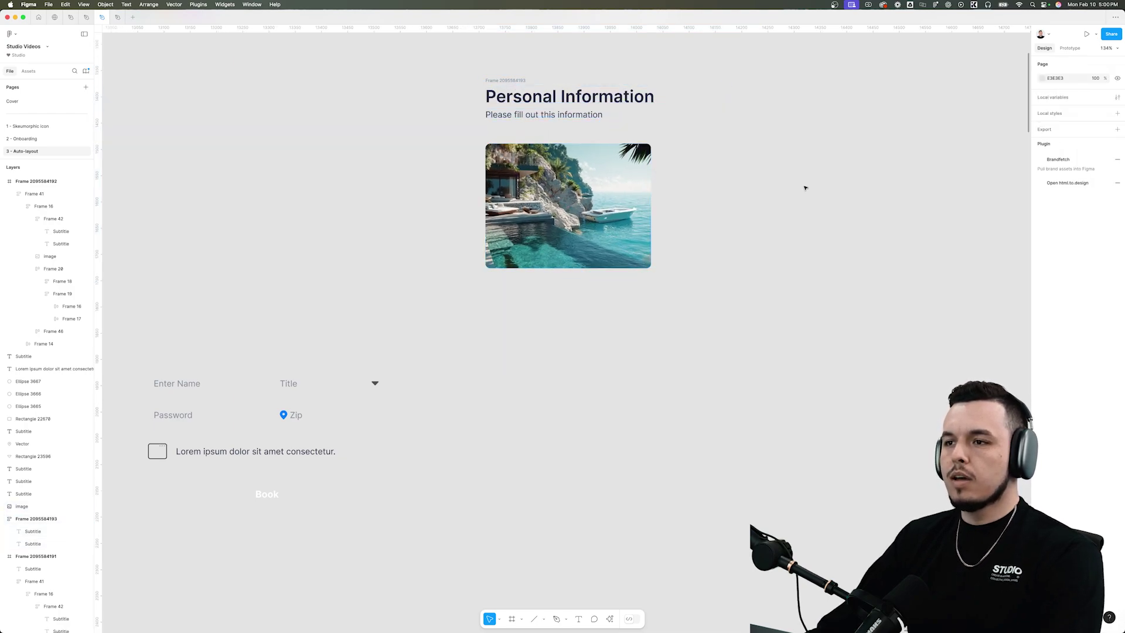
Step: Narrow the finished card inside the 400-wide dark frame to 337
click(610, 197)
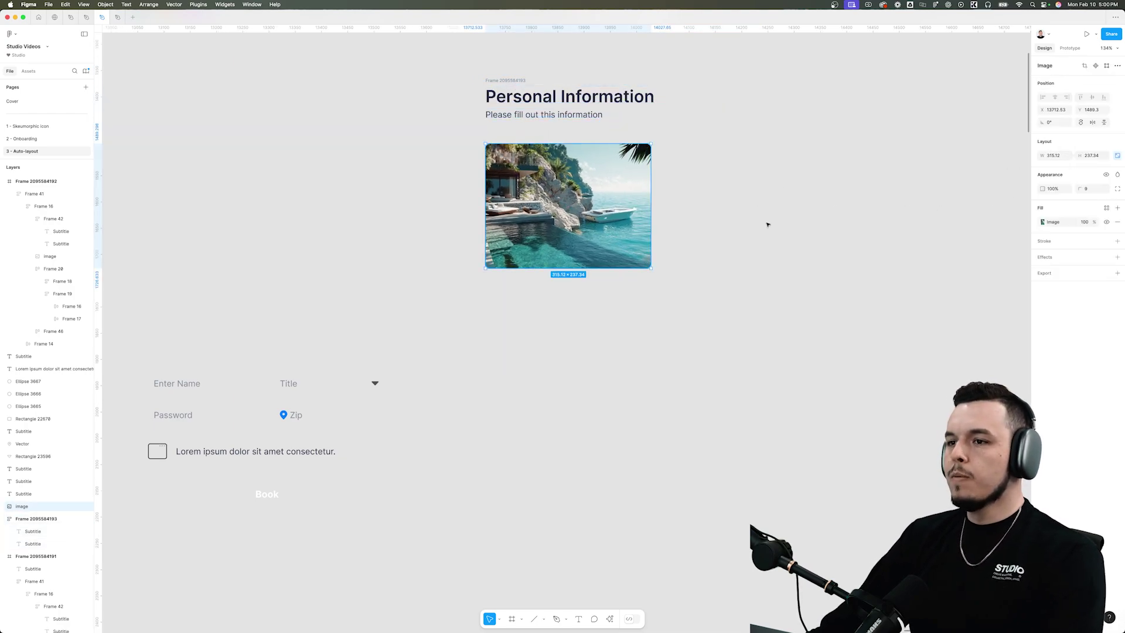
scroll(768, 225, down, 5)
scroll(489, 275, left, 2)
scroll(455, 246, up, 5)
click(522, 242)
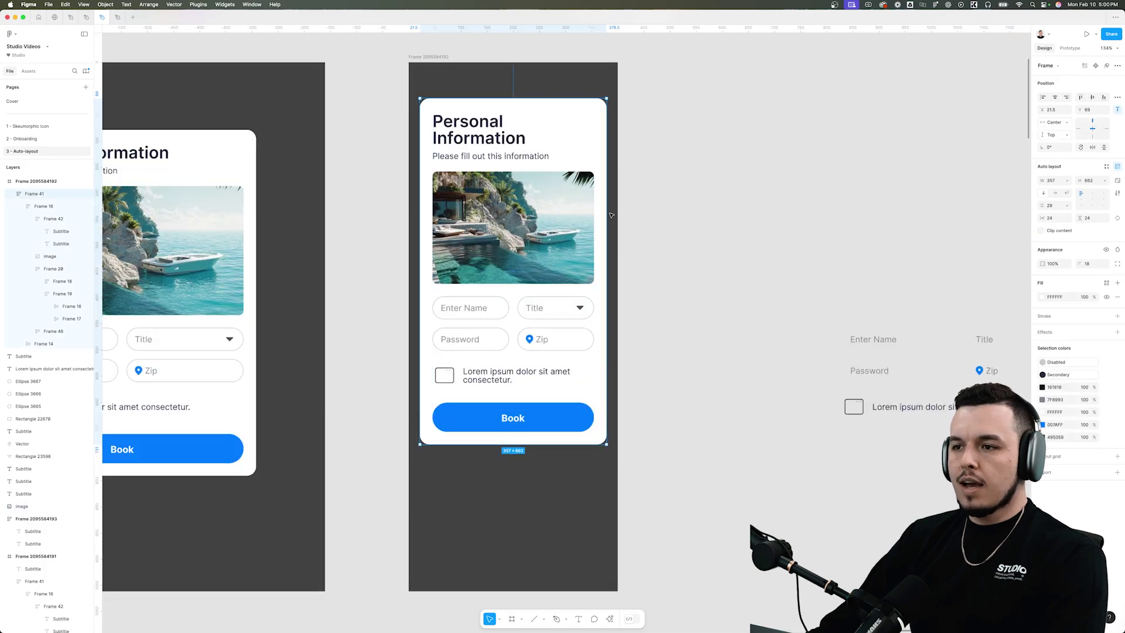
mouse_move(607, 215)
mouse_down()
mouse_move(655, 216)
mouse_move(596, 216)
mouse_up()
scroll(368, 245, down, 5)
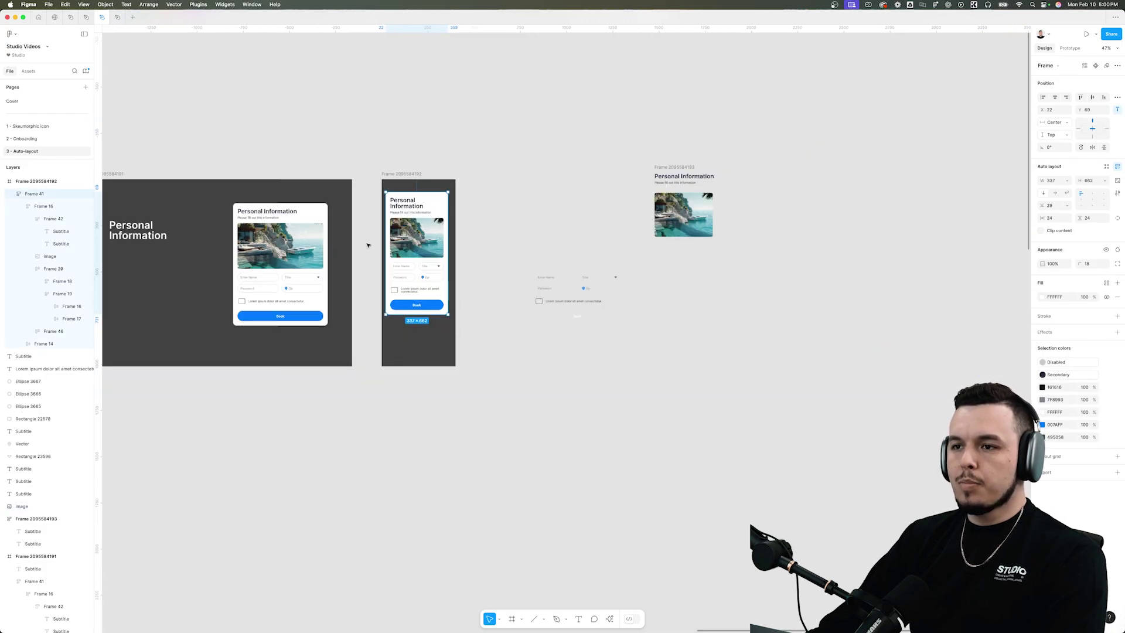
Step: Widen the loose boat image to about 358 while keeping its height
click(520, 239)
scroll(609, 236, right, 3)
click(617, 250)
scroll(621, 251, up, 5)
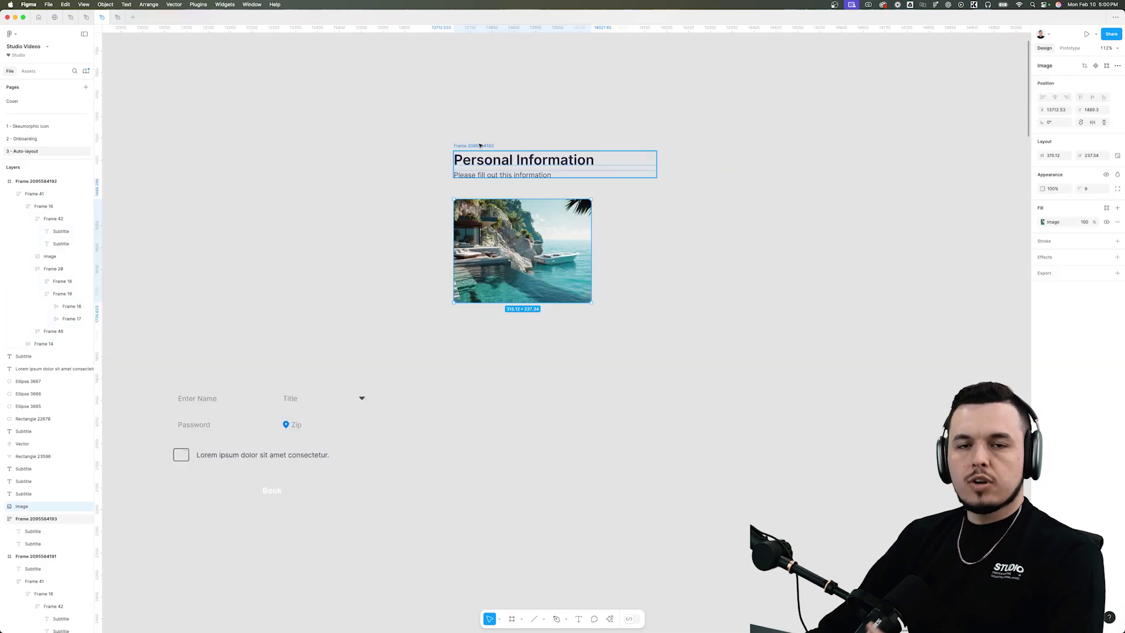
scroll(564, 241, left, 2)
scroll(564, 242, down, 1)
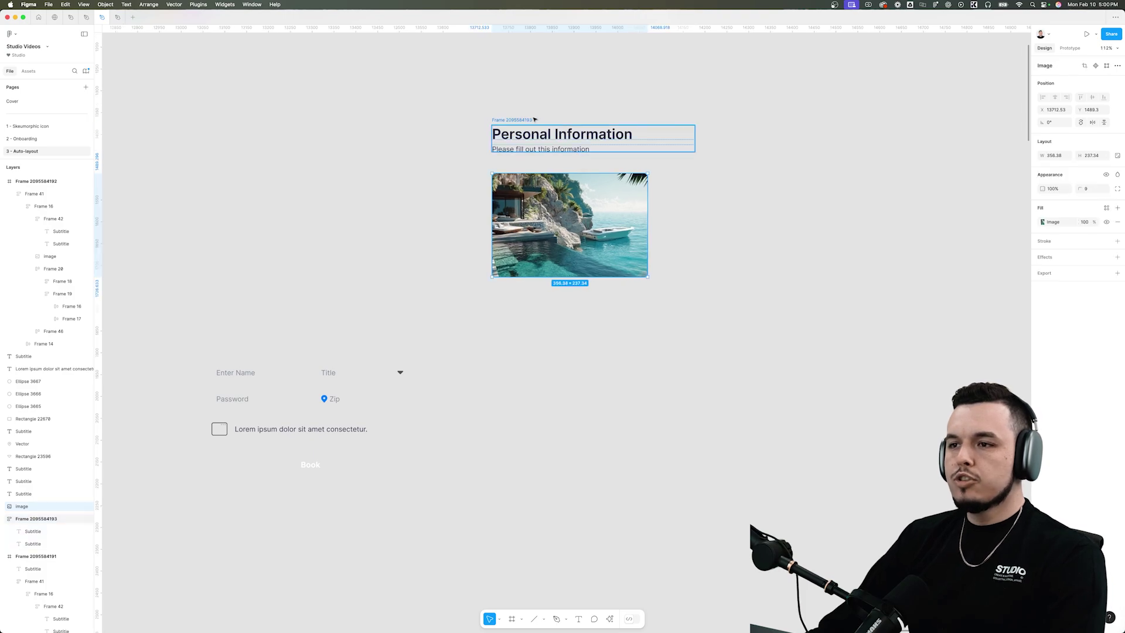
Step: Set the width of the loose Personal Information heading frame to Hug contents
click(589, 134)
scroll(594, 129, up, 5)
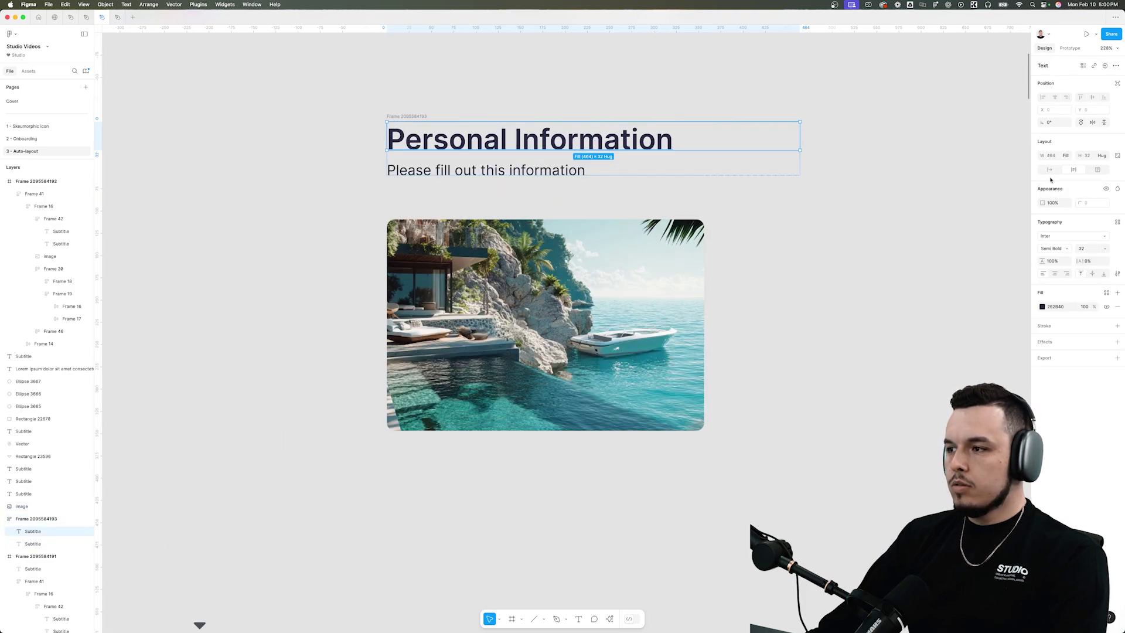
click(548, 172)
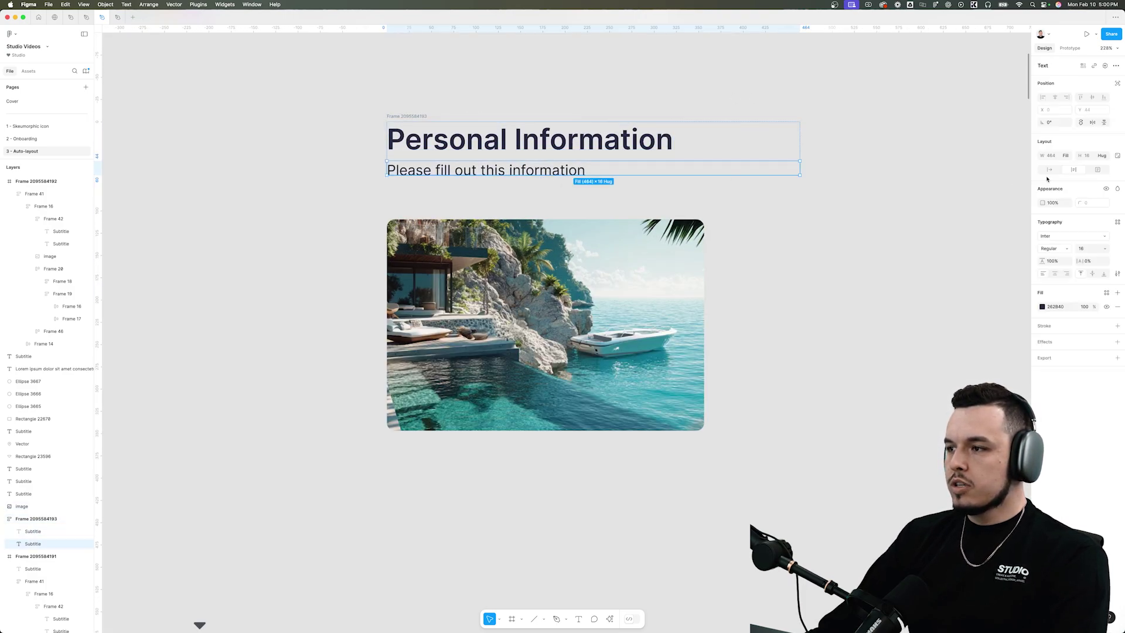
click(694, 158)
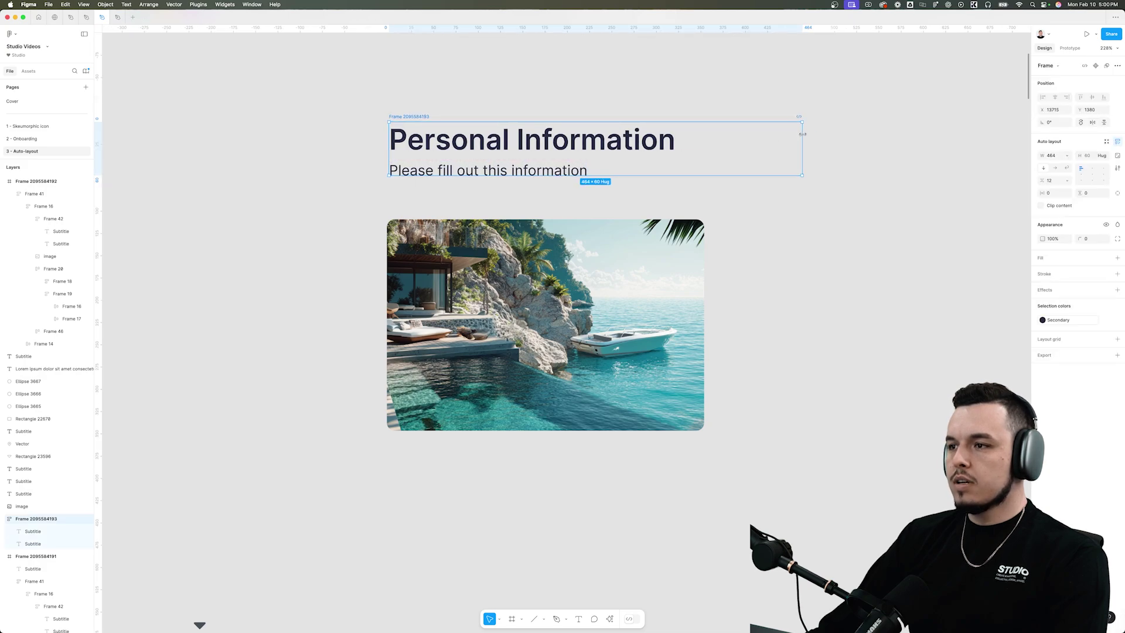
click(1067, 156)
click(1070, 167)
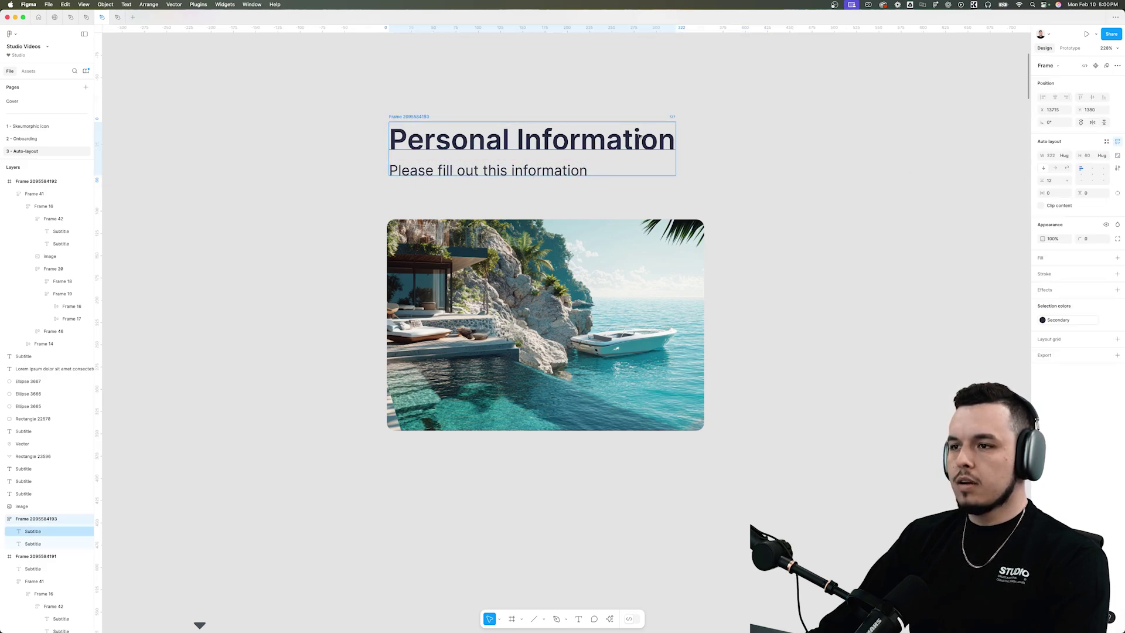
Step: Try a fixed width of about 418 on the heading frame, and return it to Hug contents
drag(676, 144, 762, 134)
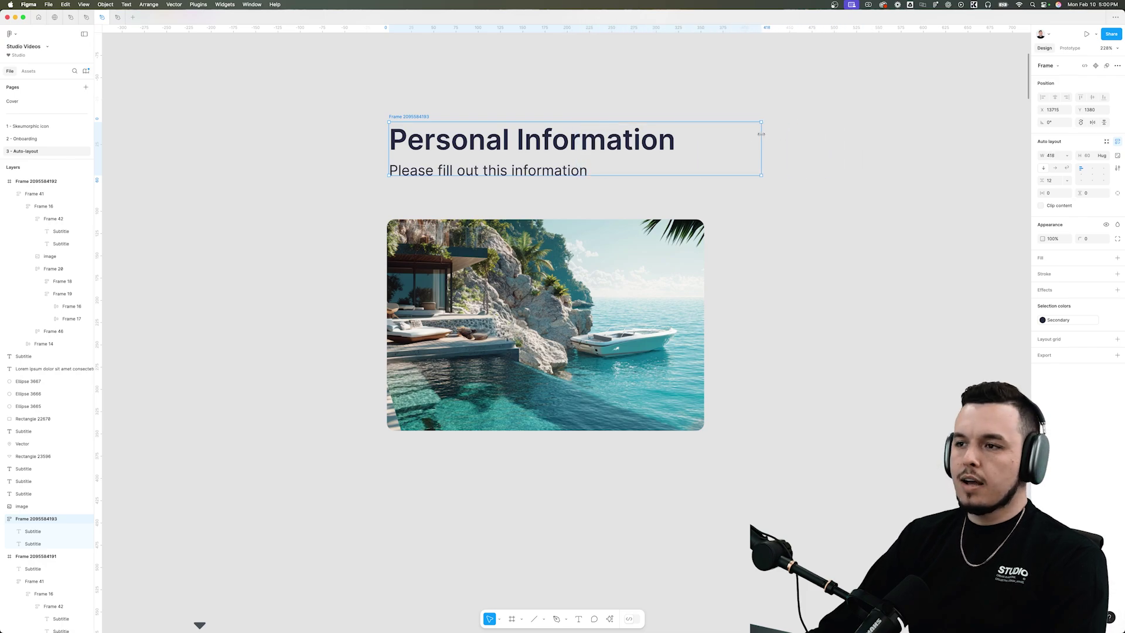
drag(821, 96, 417, 225)
click(723, 78)
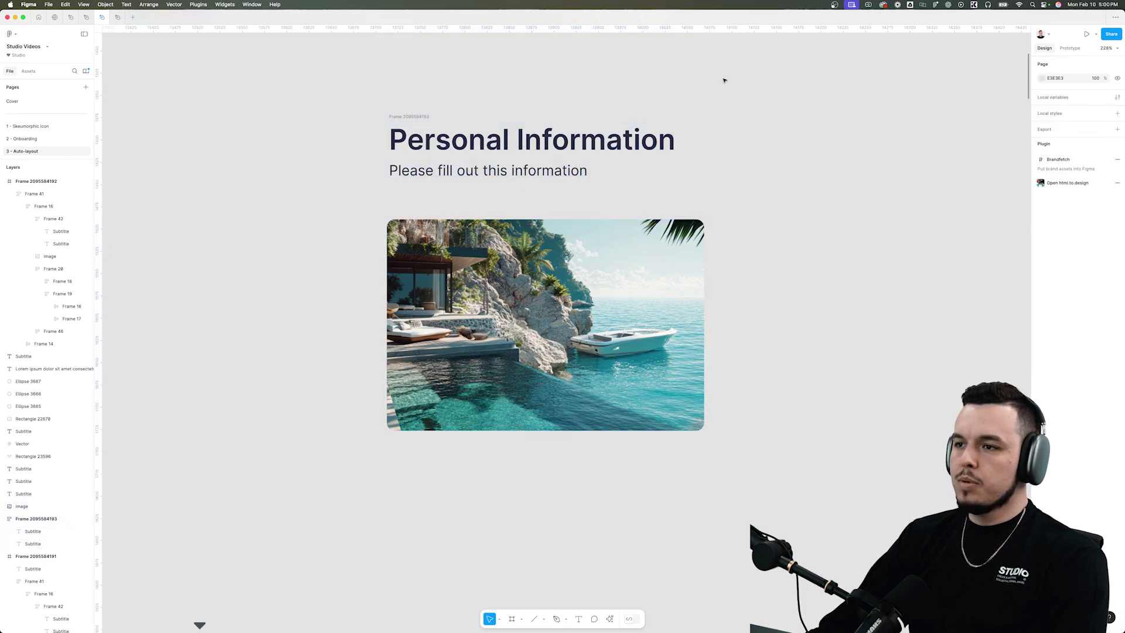
click(425, 118)
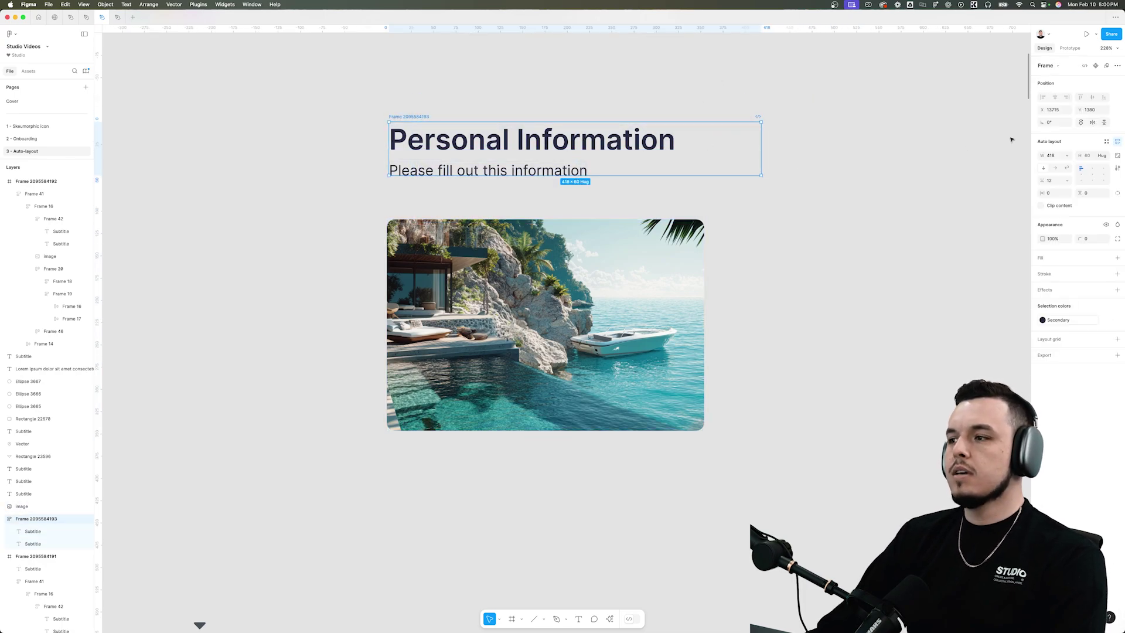
click(1065, 155)
click(1075, 165)
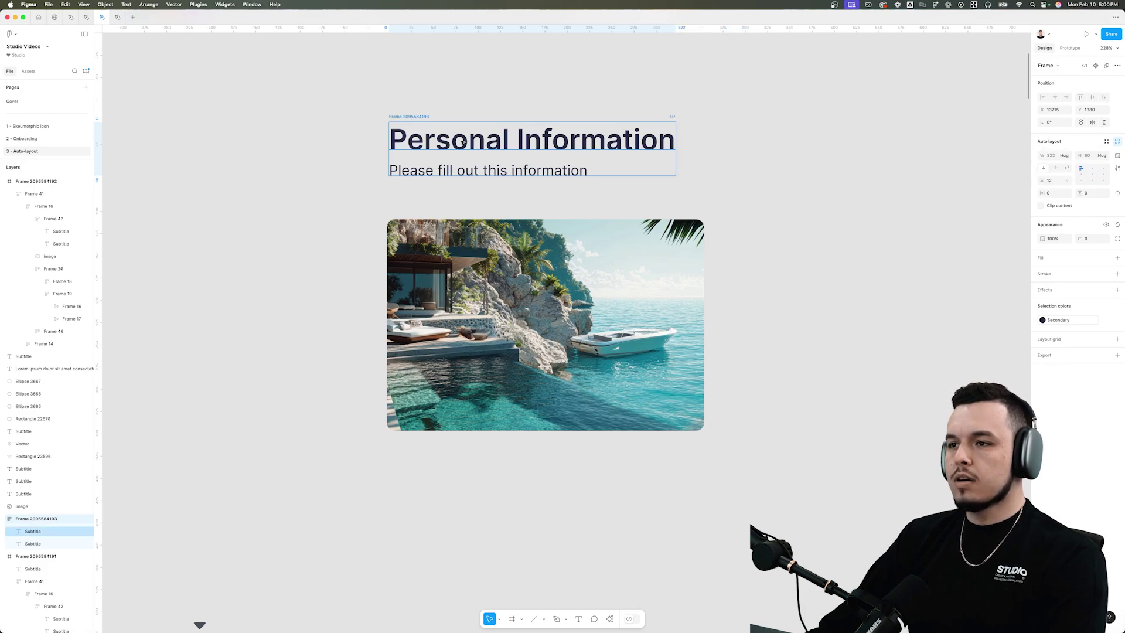
Step: Move the loose boat image slightly closer to the heading frame above it
scroll(578, 171, down, 6)
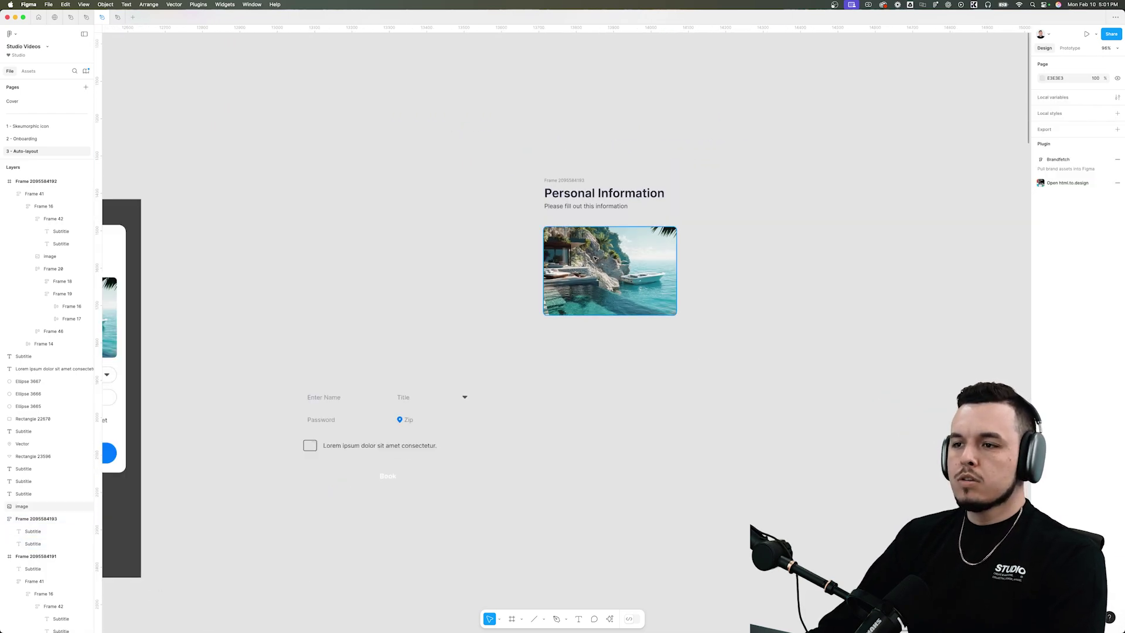
click(578, 288)
drag(577, 287, 577, 283)
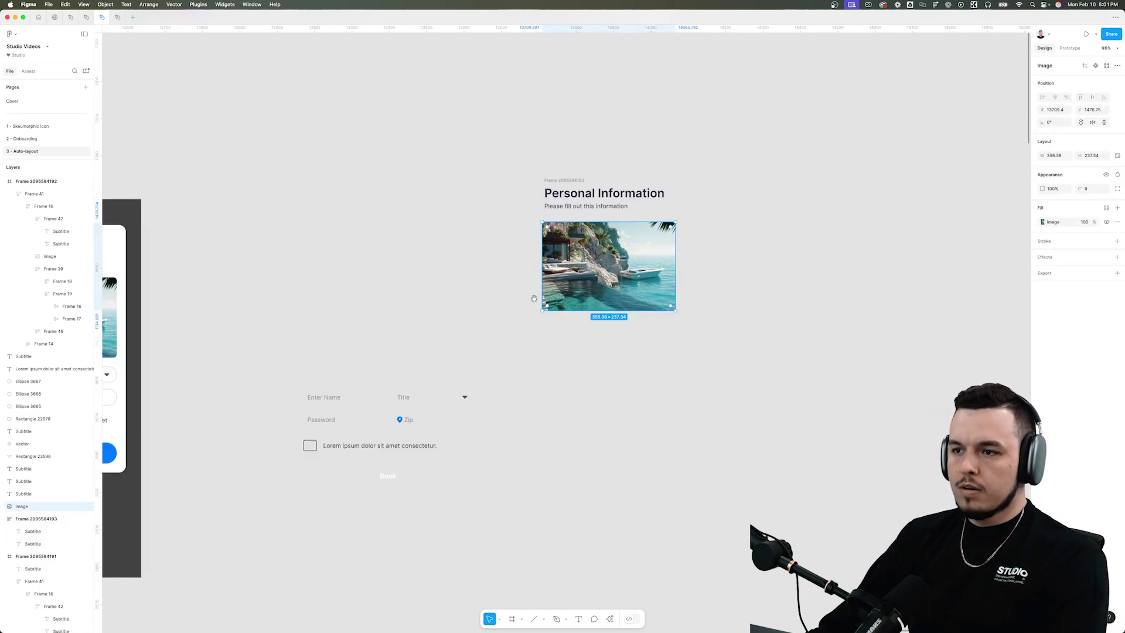
Step: Move the loose Enter Name text below the boat image, aligned with the image's left edge
scroll(528, 300, down, 2)
click(355, 338)
drag(348, 329, 583, 267)
scroll(602, 272, up, 3)
drag(683, 312, 562, 261)
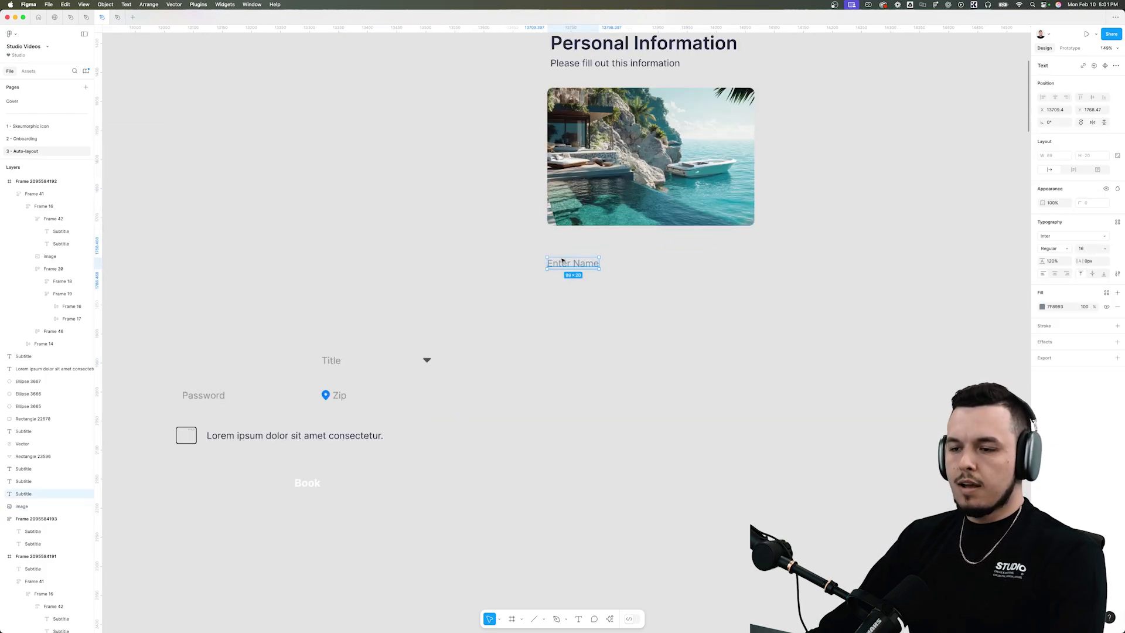
Step: Turn the Enter Name text into a left-aligned auto layout field about 199 wide with a 1-pixel stroke and corner radius 12
key(shift+a)
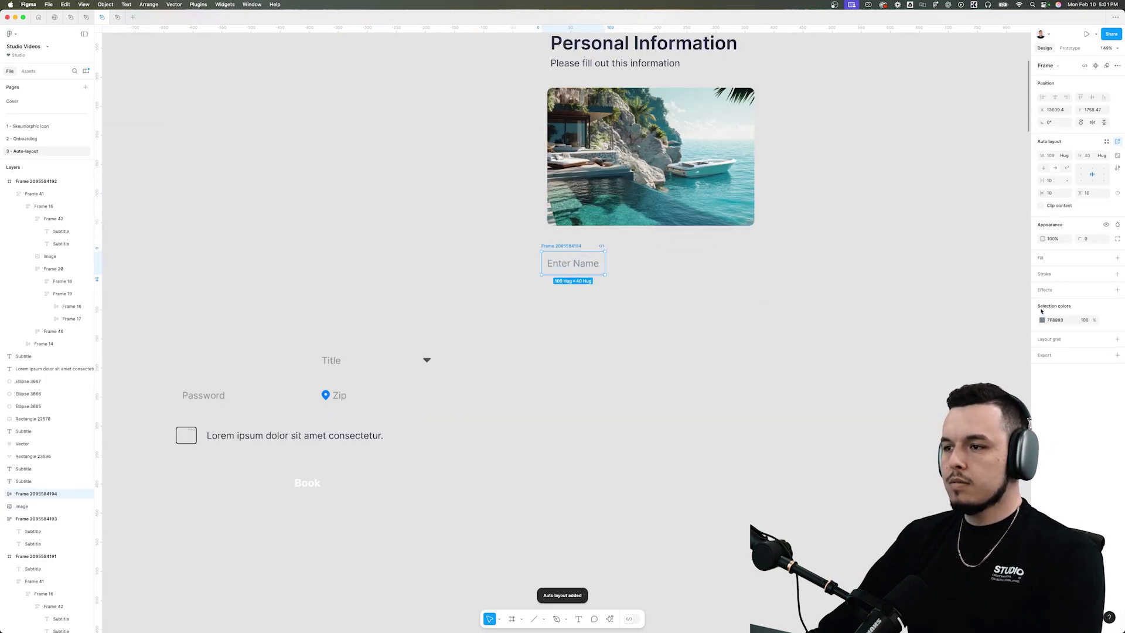
click(1118, 274)
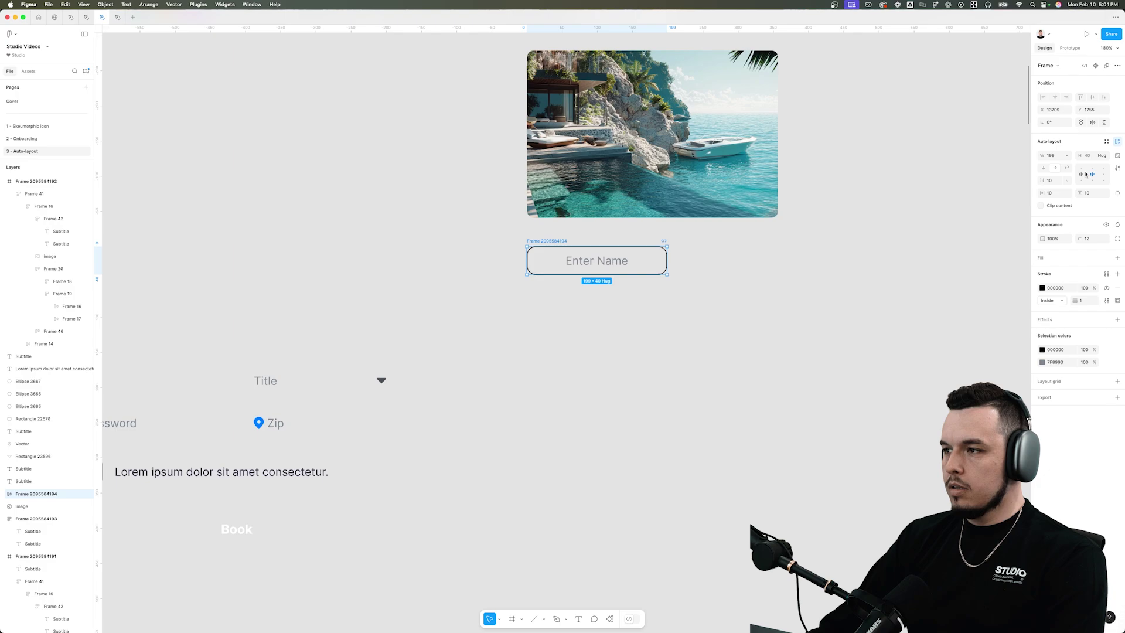
click(1082, 176)
Step: Change the Enter Name field's stroke from black to a lighter grey
click(1042, 288)
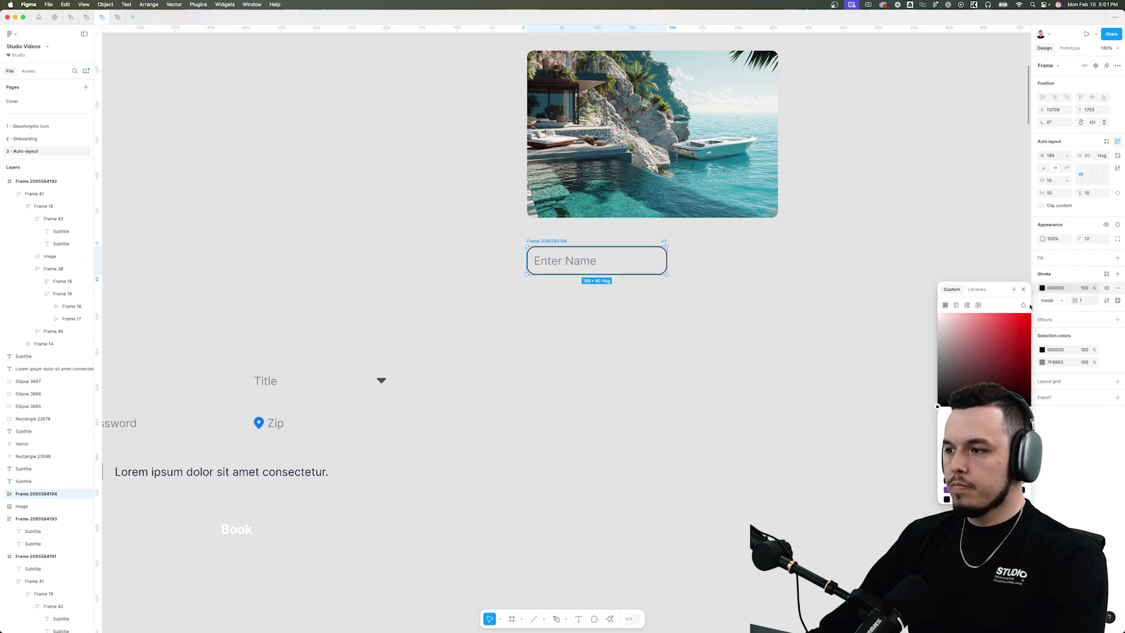
drag(944, 370, 936, 356)
click(858, 346)
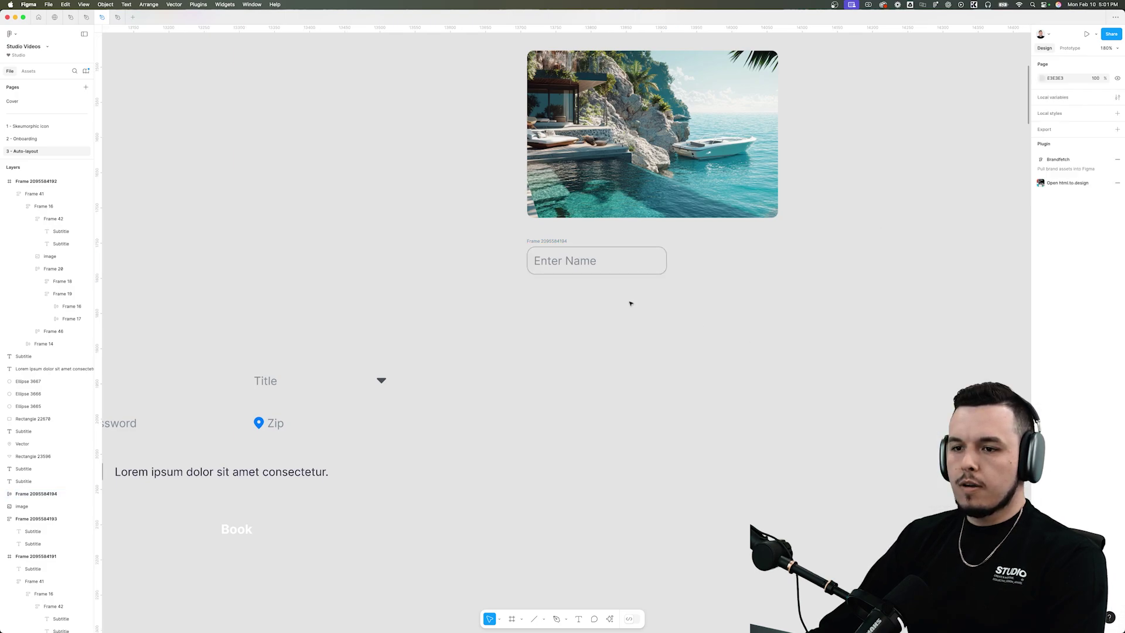
Step: Duplicate the Enter Name field beside the original and replace the copy's text with the loose Title label's text
drag(538, 278, 576, 297)
drag(208, 426, 332, 382)
double_click(258, 390)
key(super+c)
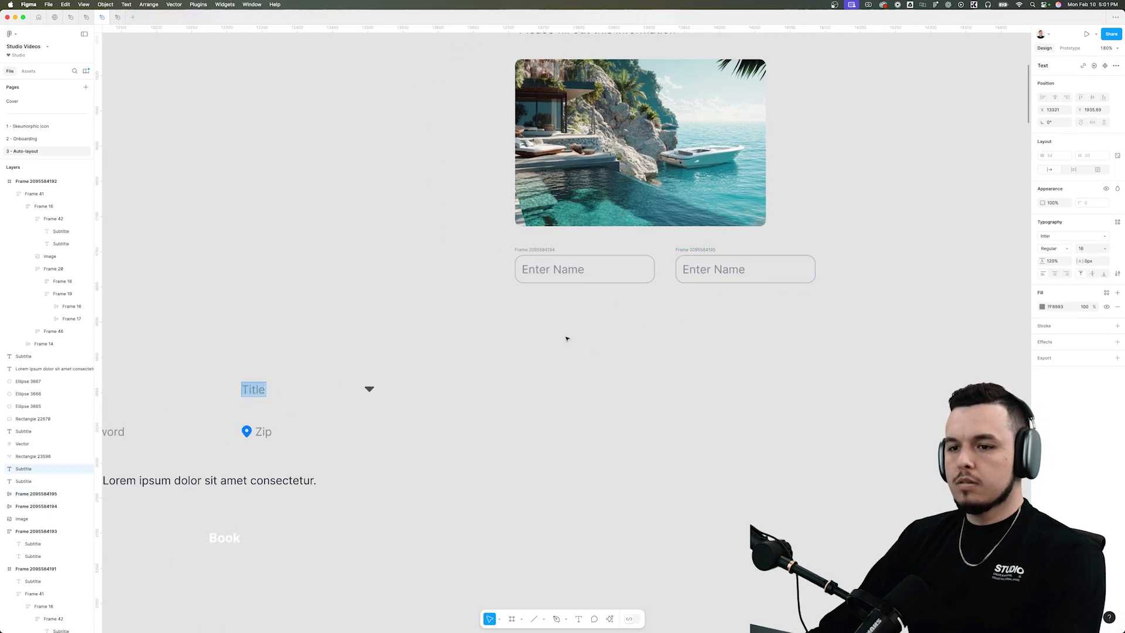
double_click(694, 273)
key(super+v)
key(Escape)
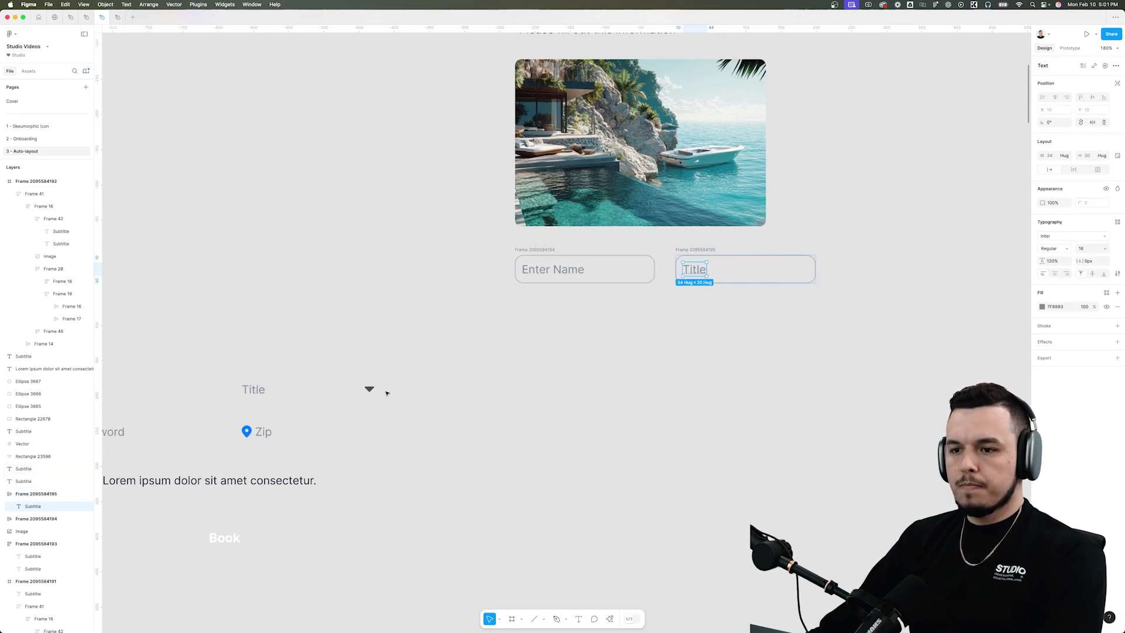
Step: Copy the loose dropdown arrow into the Title field
click(369, 389)
key(super+c)
click(703, 260)
key(super+v)
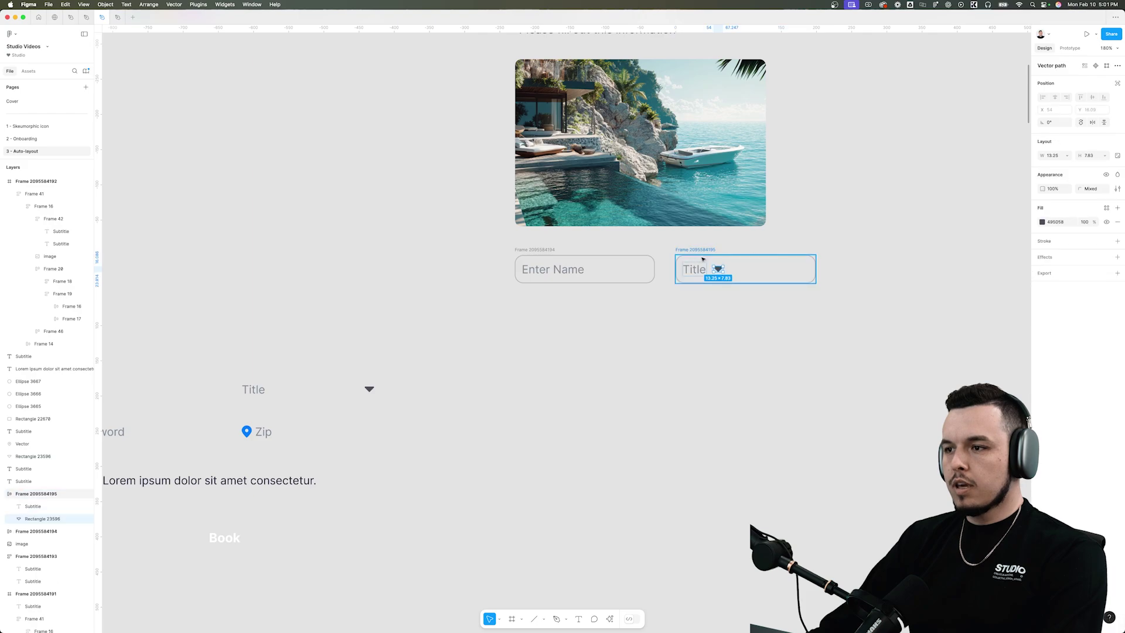
Step: Set the Title field's item spacing to Auto and slightly increase its horizontal padding
click(756, 273)
click(1067, 180)
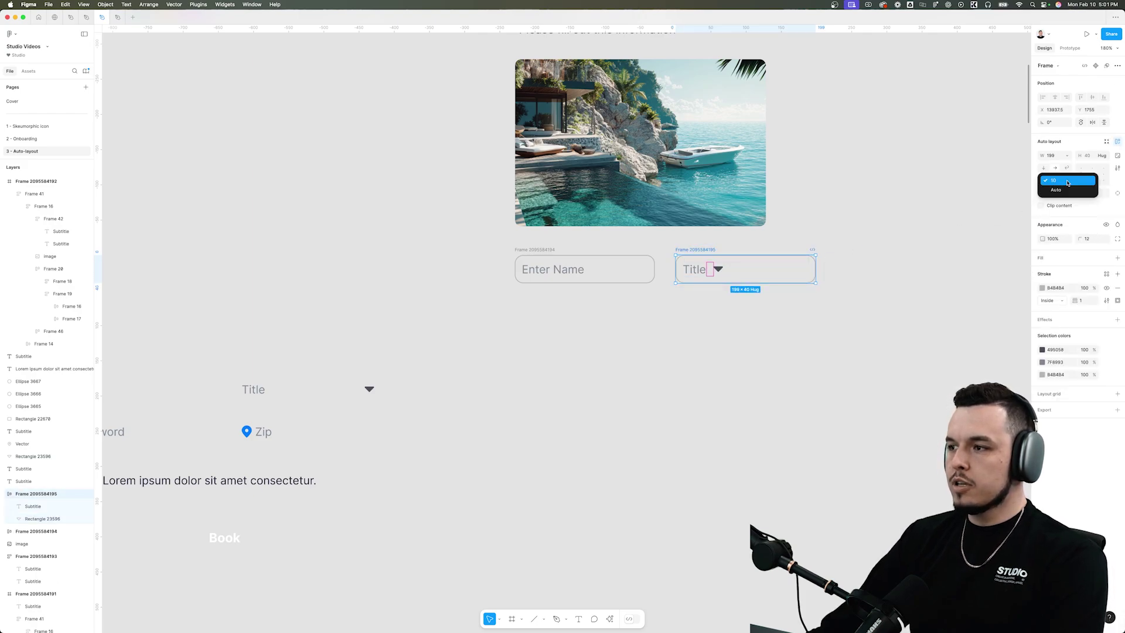
click(1059, 193)
click(922, 296)
click(736, 271)
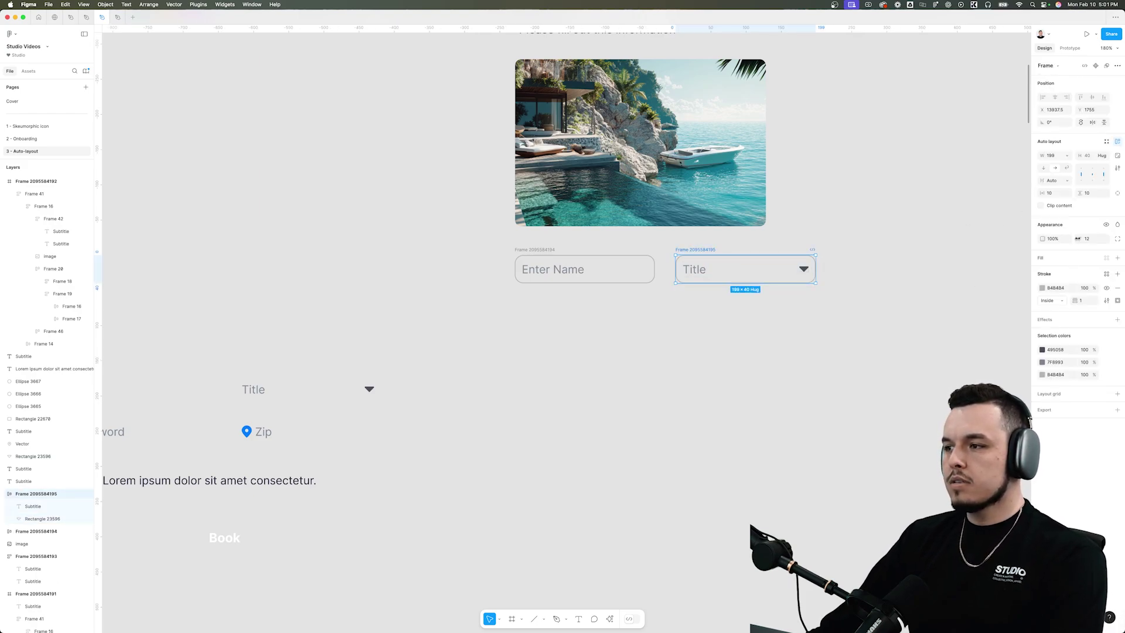
click(785, 351)
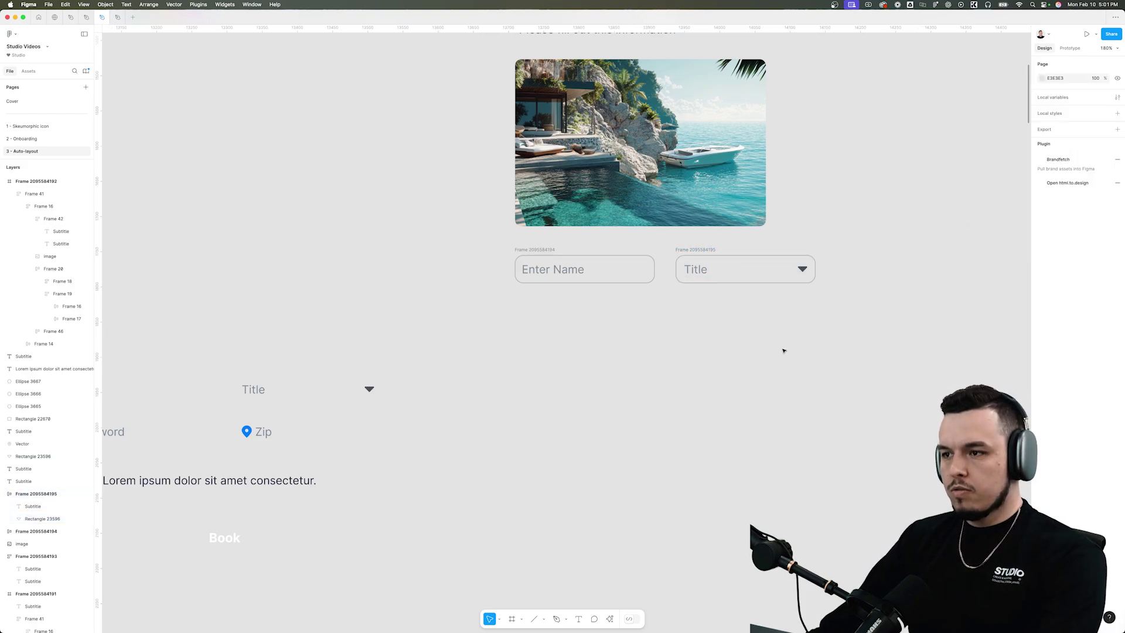
Step: Group the Enter Name and Title fields in a horizontal auto layout frame with a gap of 16
click(571, 271)
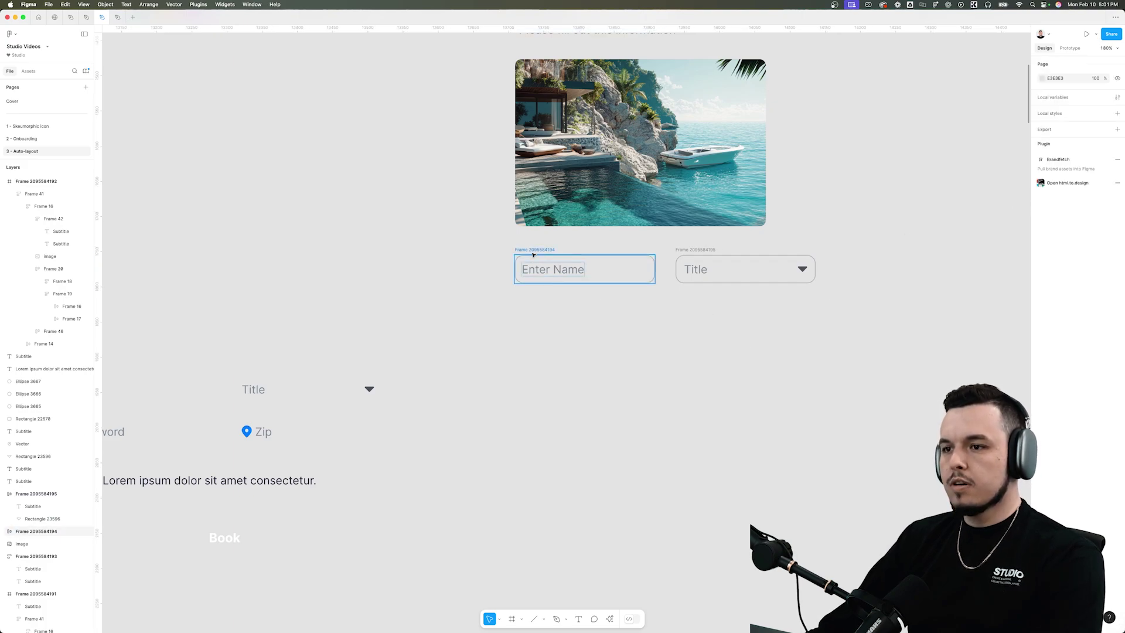
drag(493, 235, 958, 369)
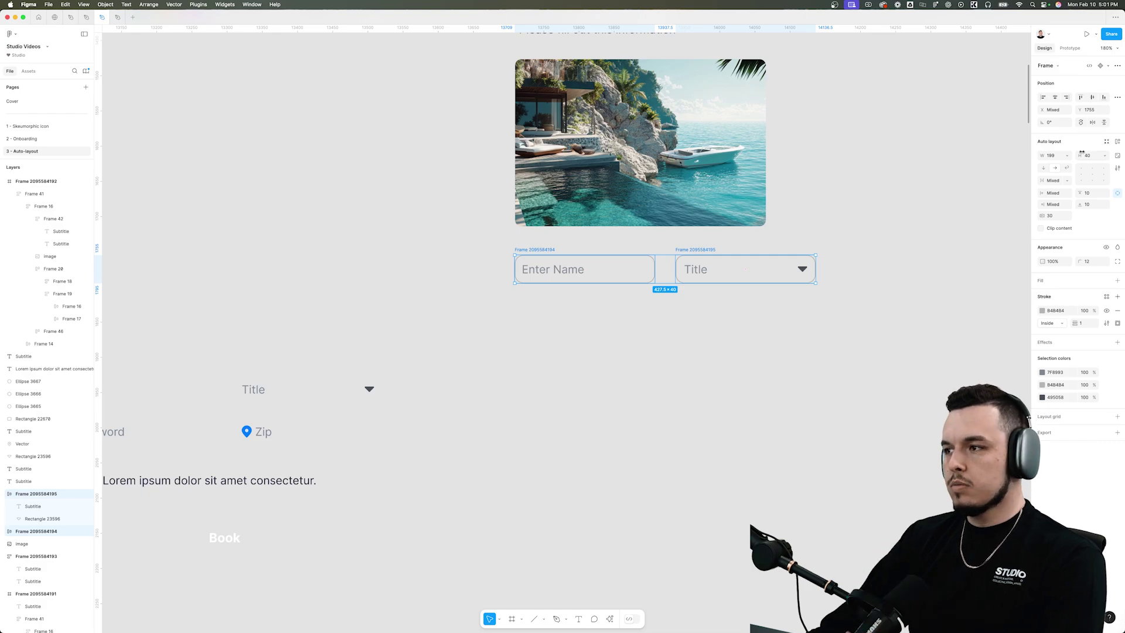
click(1116, 142)
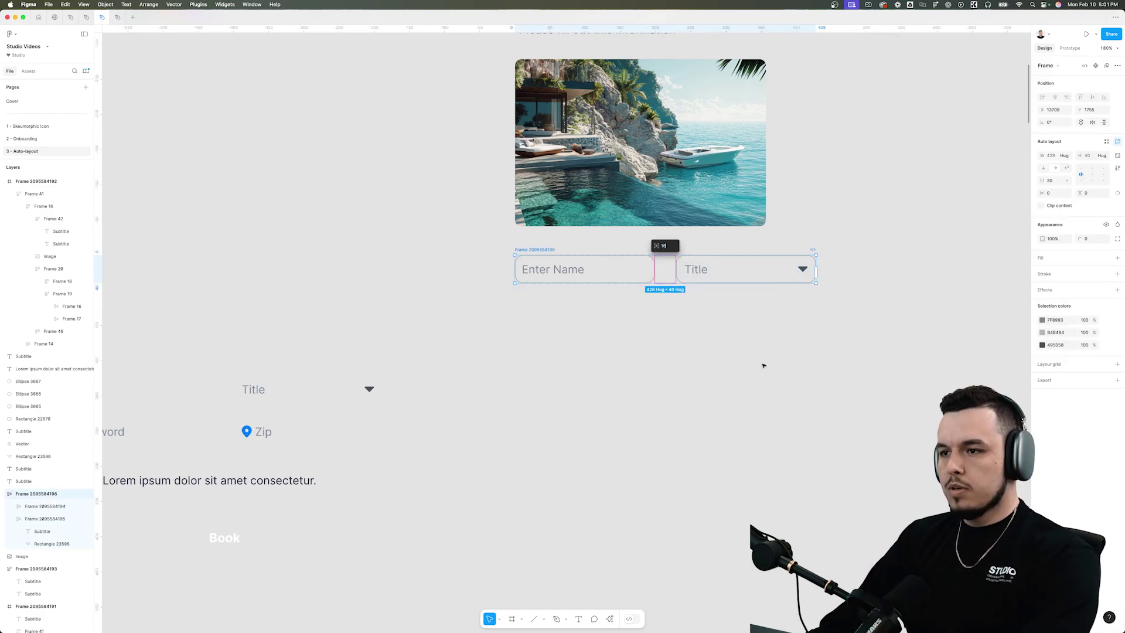
click(641, 317)
Step: Set the width of both the Enter Name and Title fields to Fill container
click(543, 250)
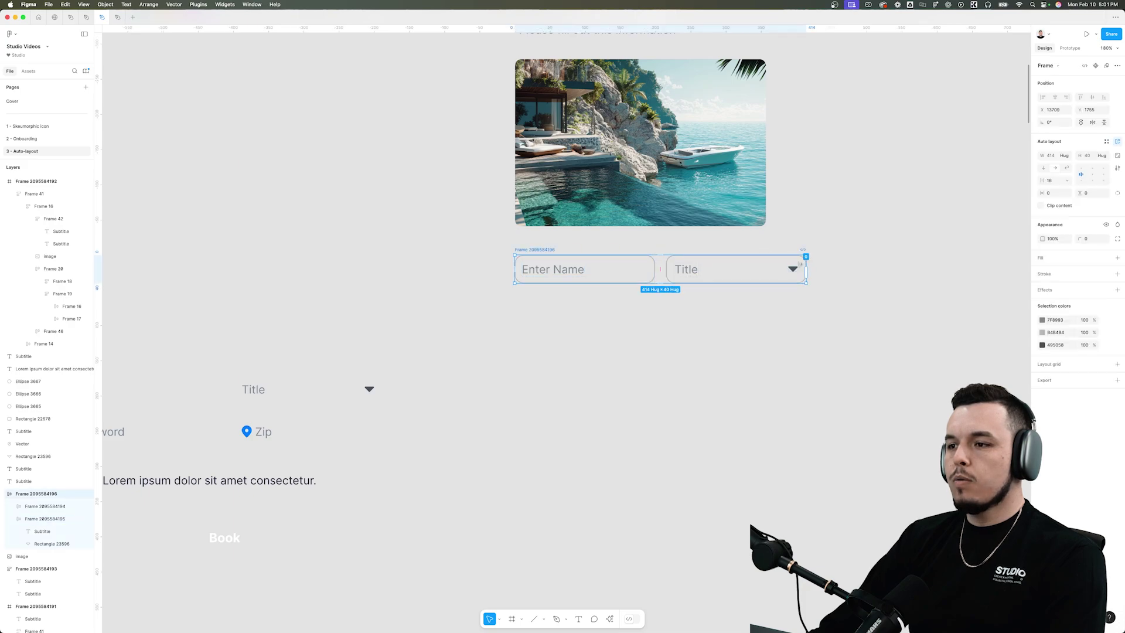
mouse_move(805, 261)
mouse_down()
mouse_move(646, 269)
mouse_move(914, 271)
mouse_move(807, 269)
mouse_up()
click(583, 269)
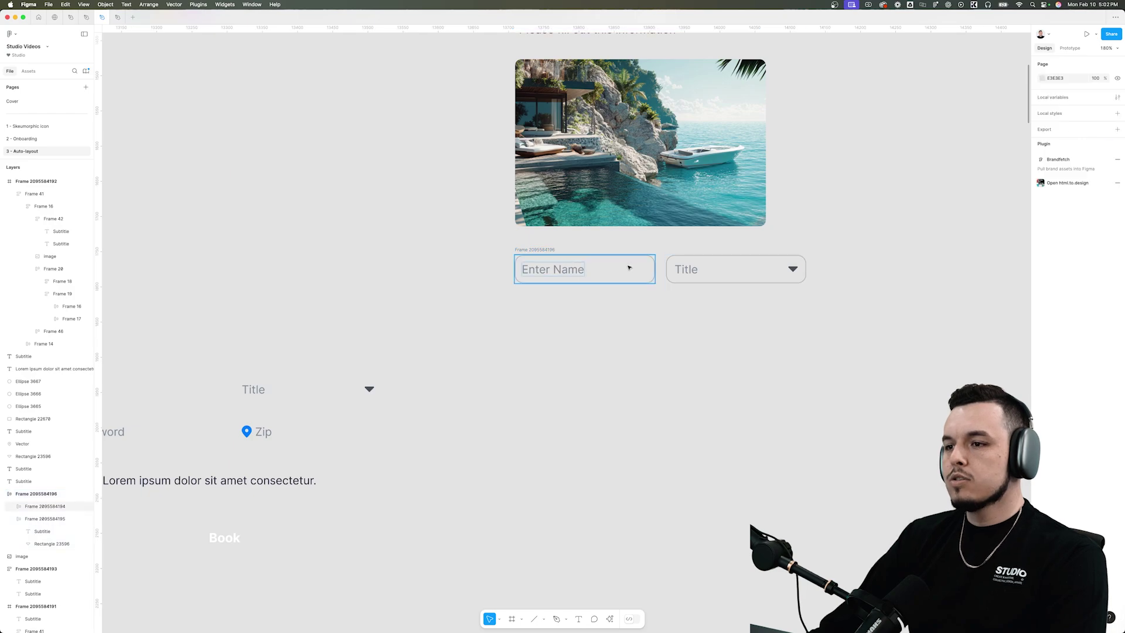
shift+click(701, 269)
click(1067, 155)
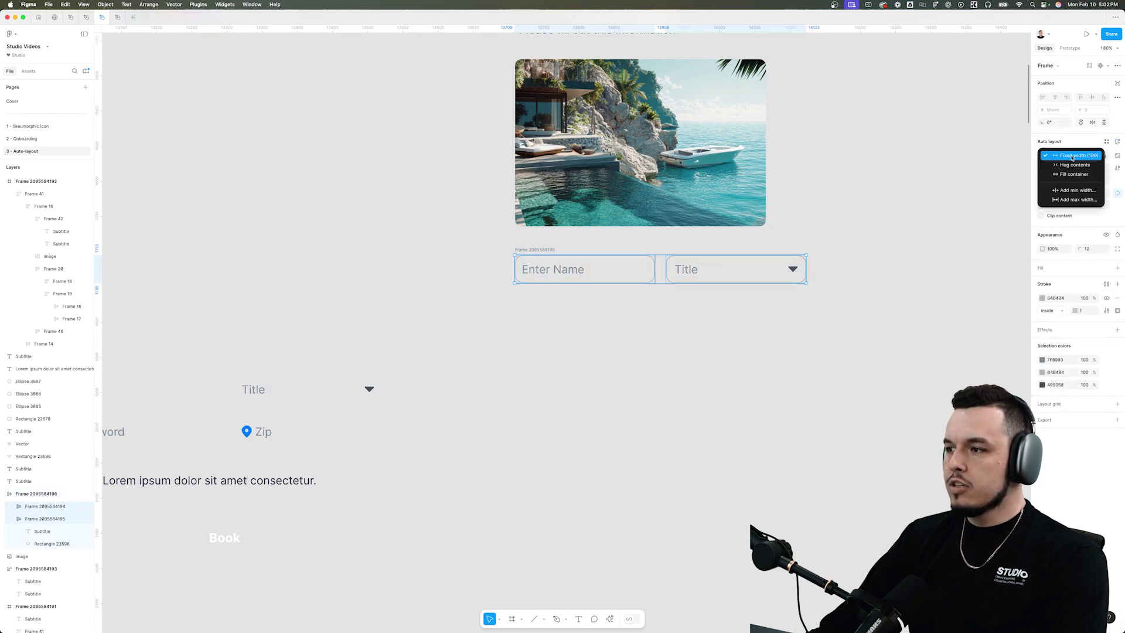
click(1070, 174)
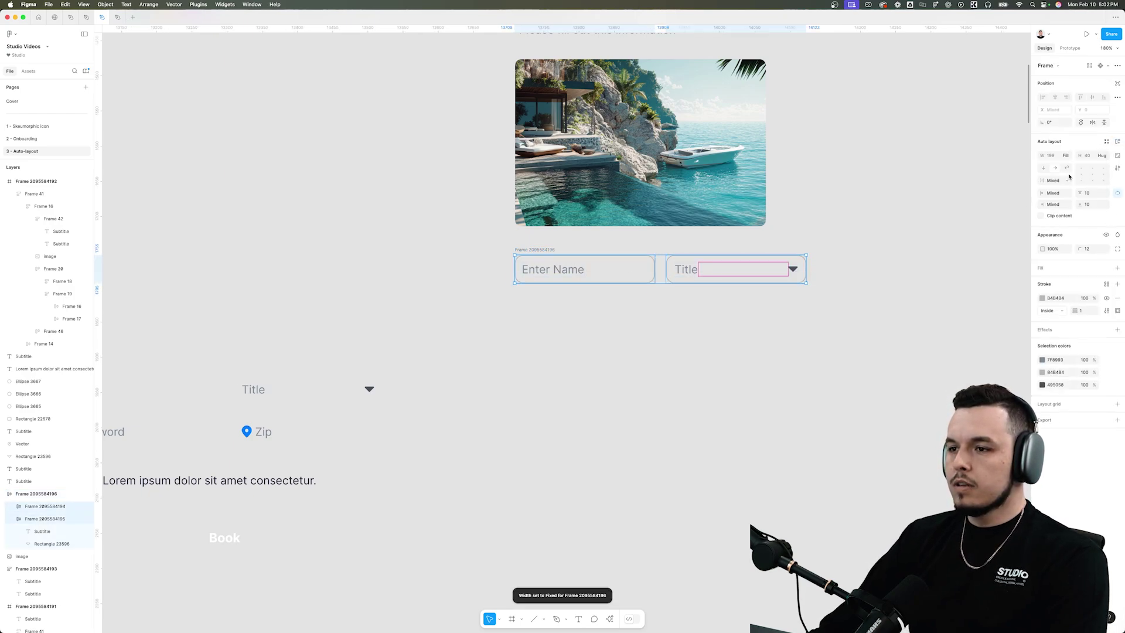
Step: Narrow the row of two fields to 357 to match the boat image's width
click(603, 318)
click(743, 264)
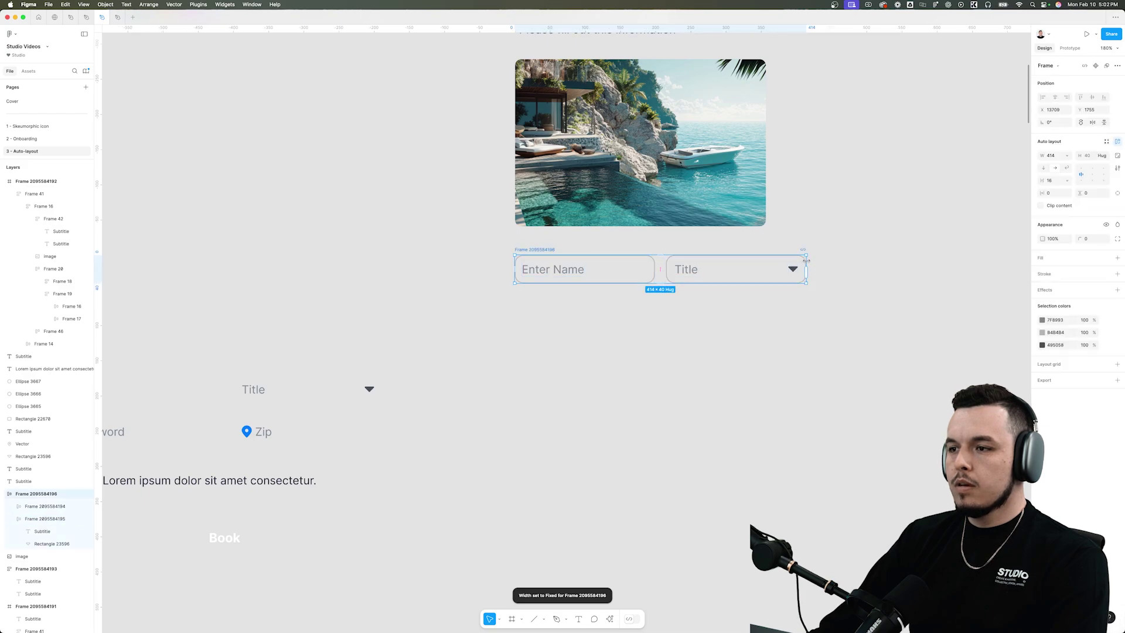
drag(807, 266, 766, 255)
Step: Duplicate the field row directly below and replace Enter Name in the copy with the Password label
drag(539, 250, 537, 244)
drag(536, 247, 648, 244)
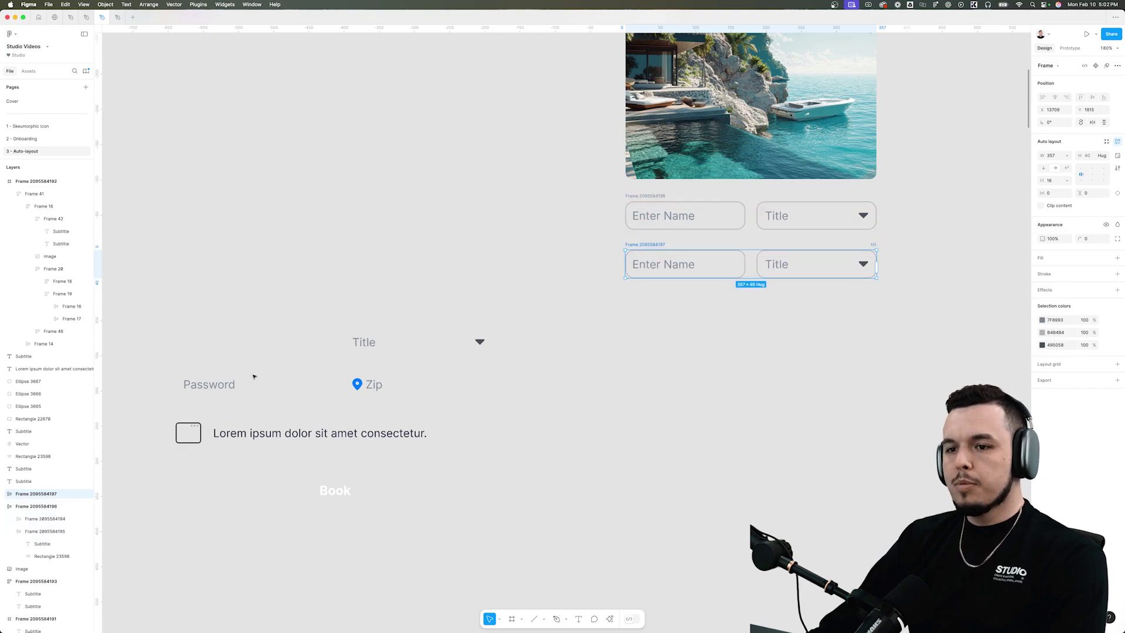
click(231, 384)
click(668, 264)
key(super+shift+r)
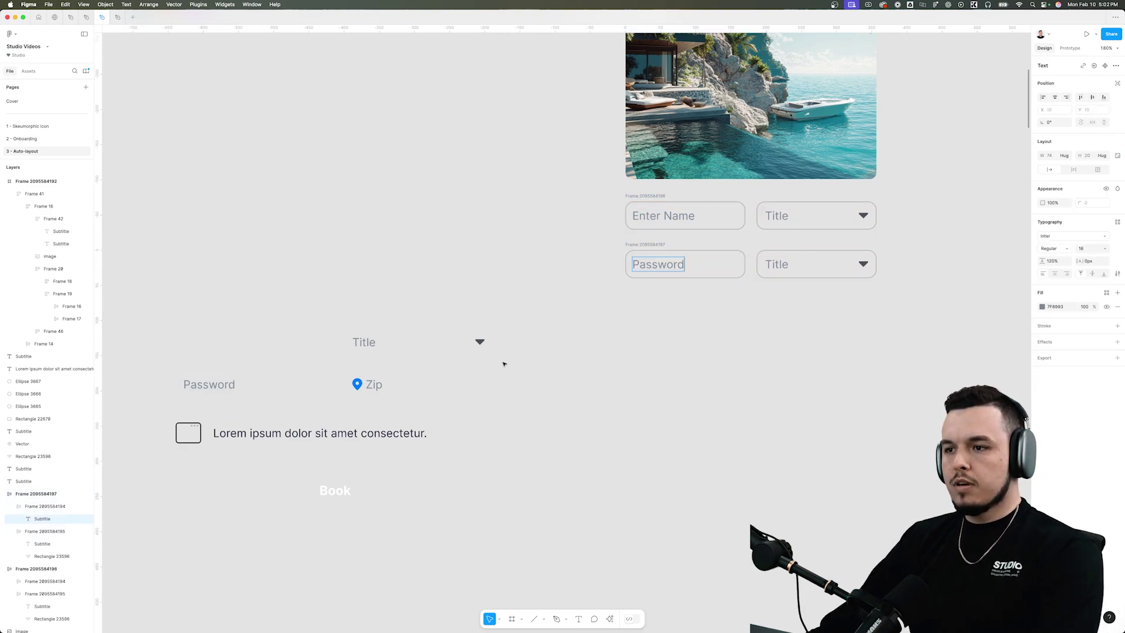
Step: Replace the Title text in the copied row with the loose Zip label
click(375, 385)
click(778, 264)
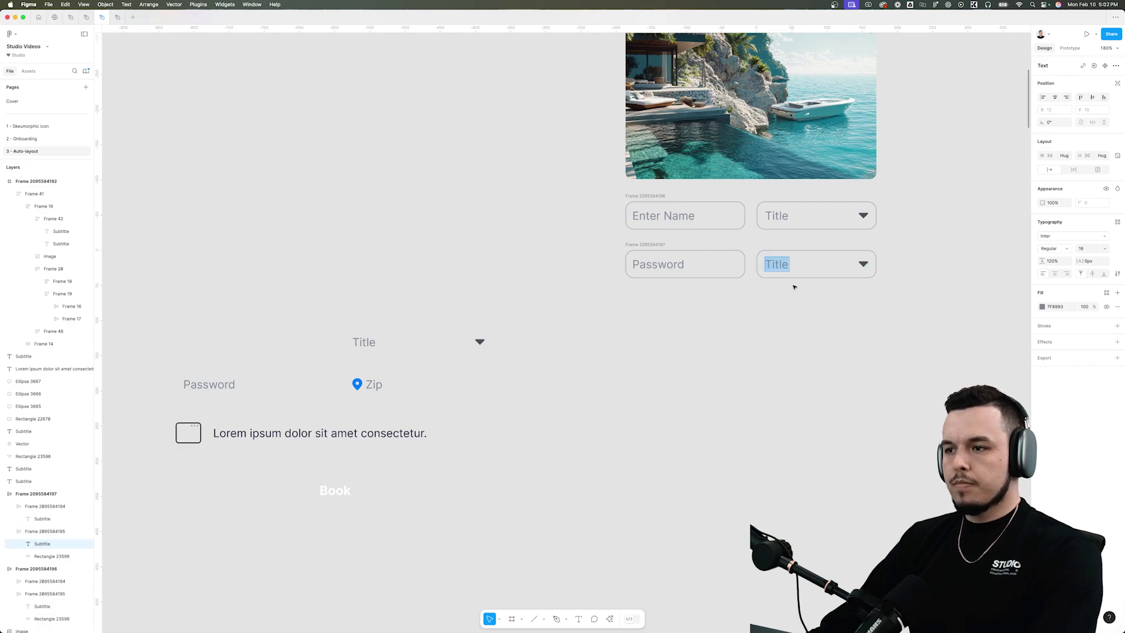
key(super+shift+r)
Step: Paste a copy of the blue location pin before the Zip text in its field and delete the field's dropdown arrow
click(357, 384)
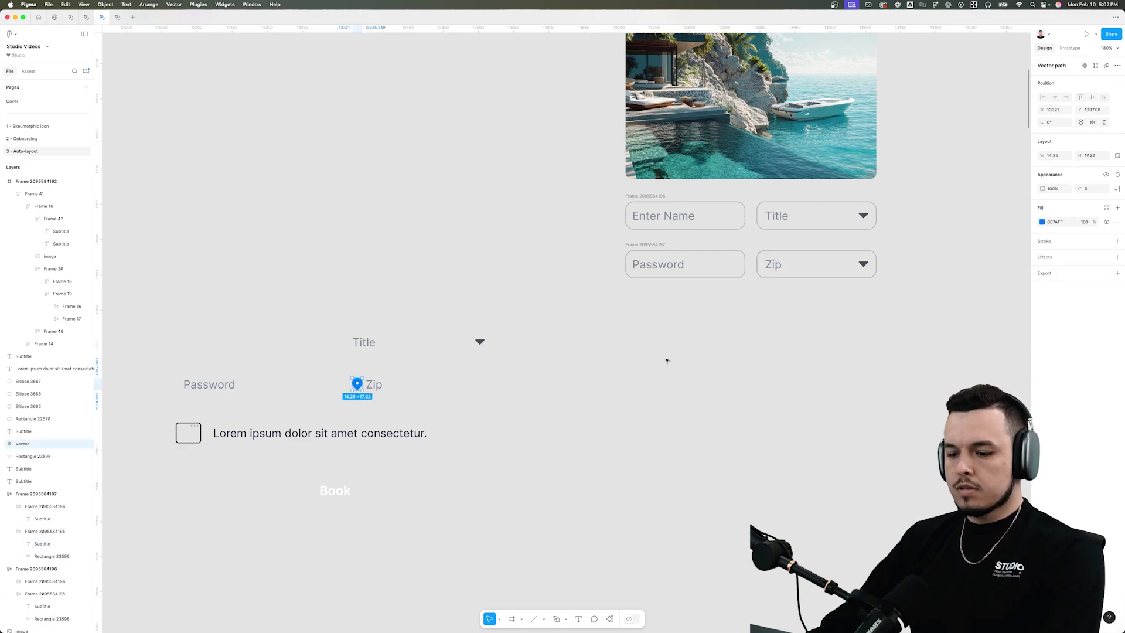
click(762, 277)
key(super+v)
key(Left)
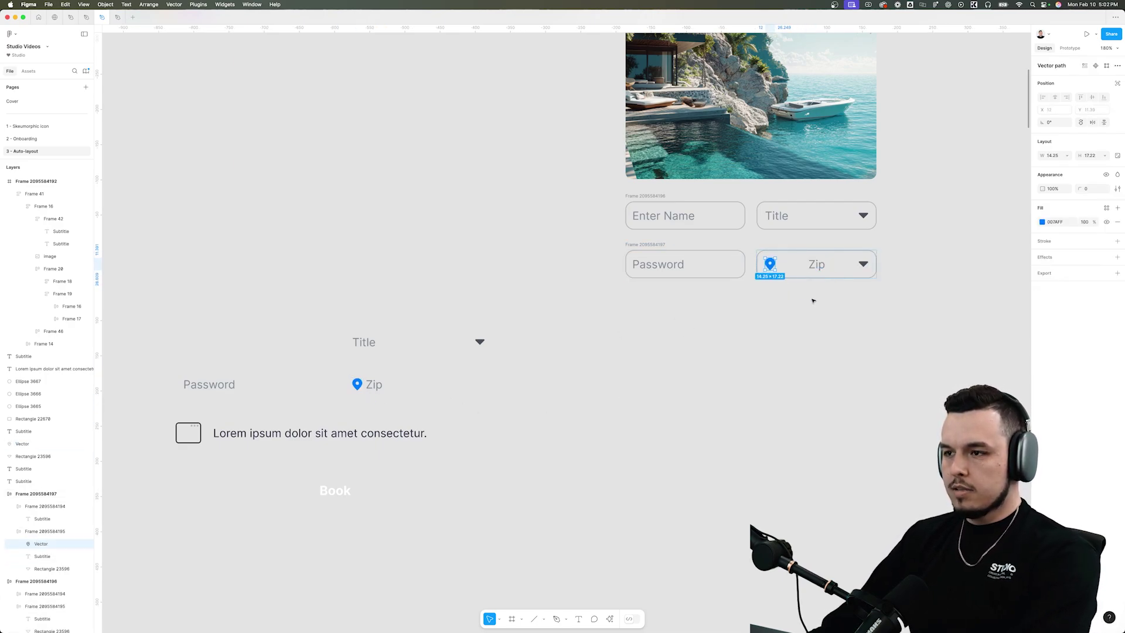
click(863, 264)
key(Delete)
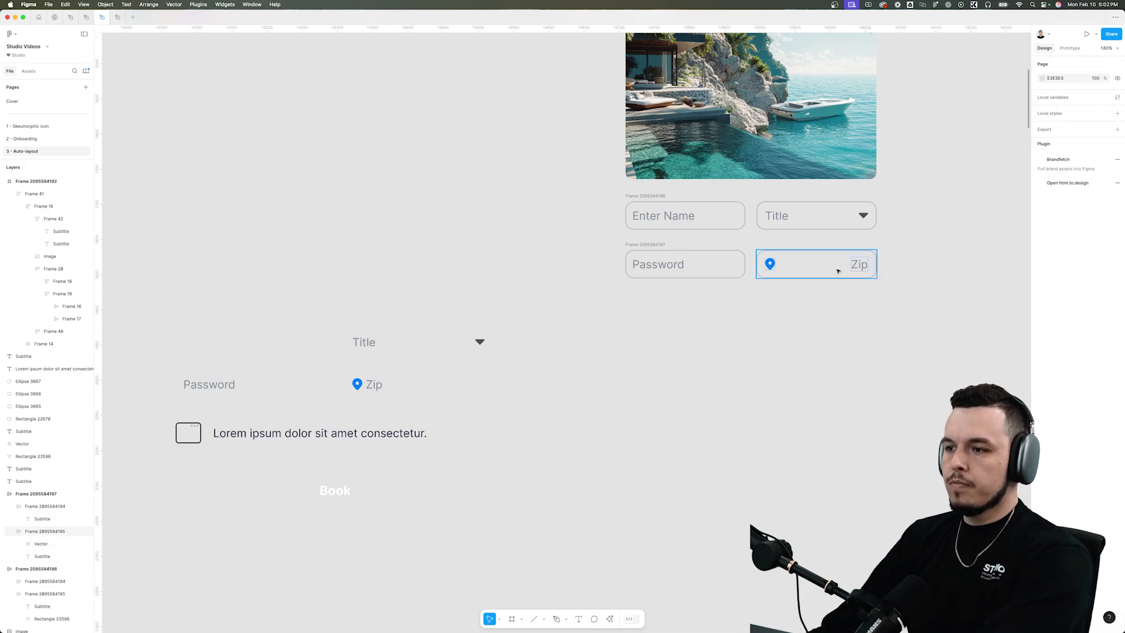
Step: Set the gap between the location pin and the Zip text to 6
click(833, 266)
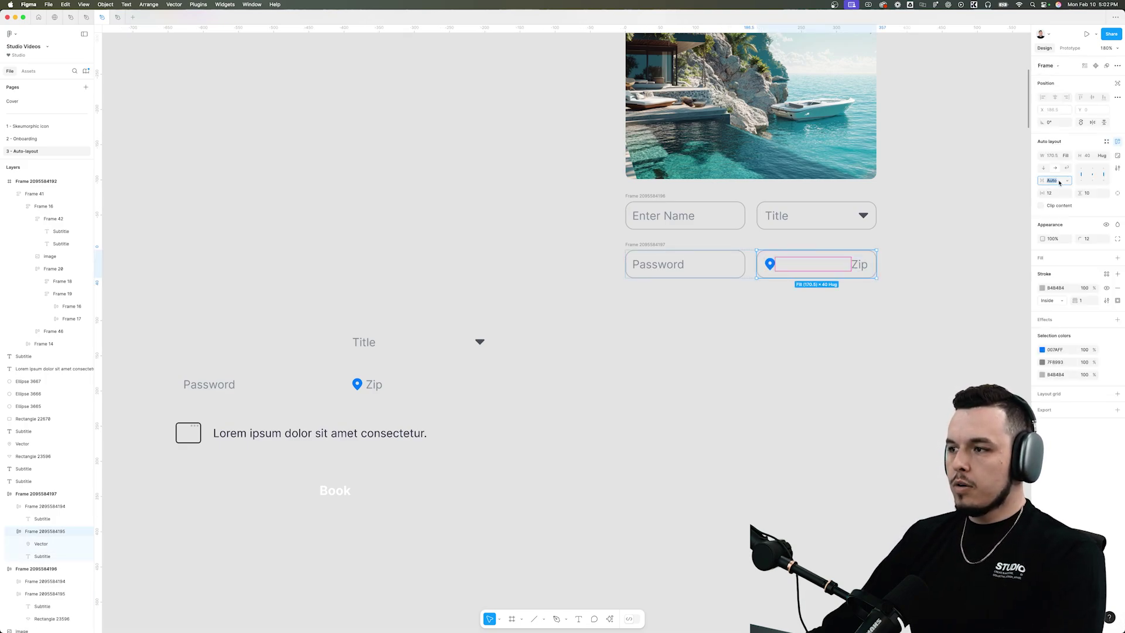
text(6)
key(Return)
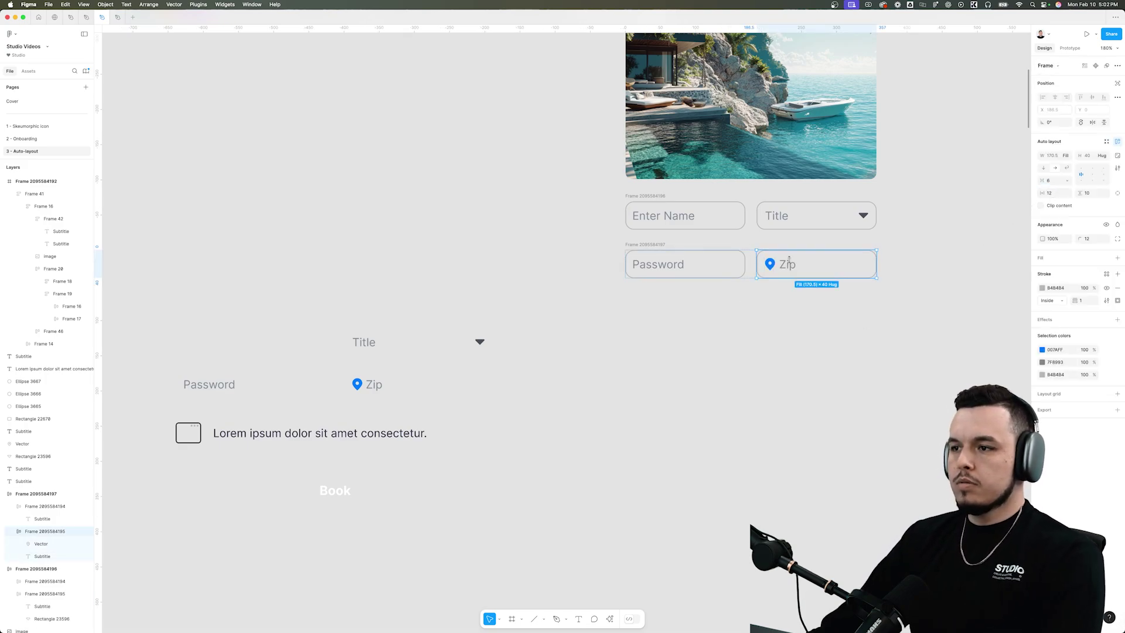
click(822, 325)
Step: Test the Password and Zip row's responsiveness by resizing its width and returning it to the boat image's width
scroll(821, 326, up, 1)
click(623, 276)
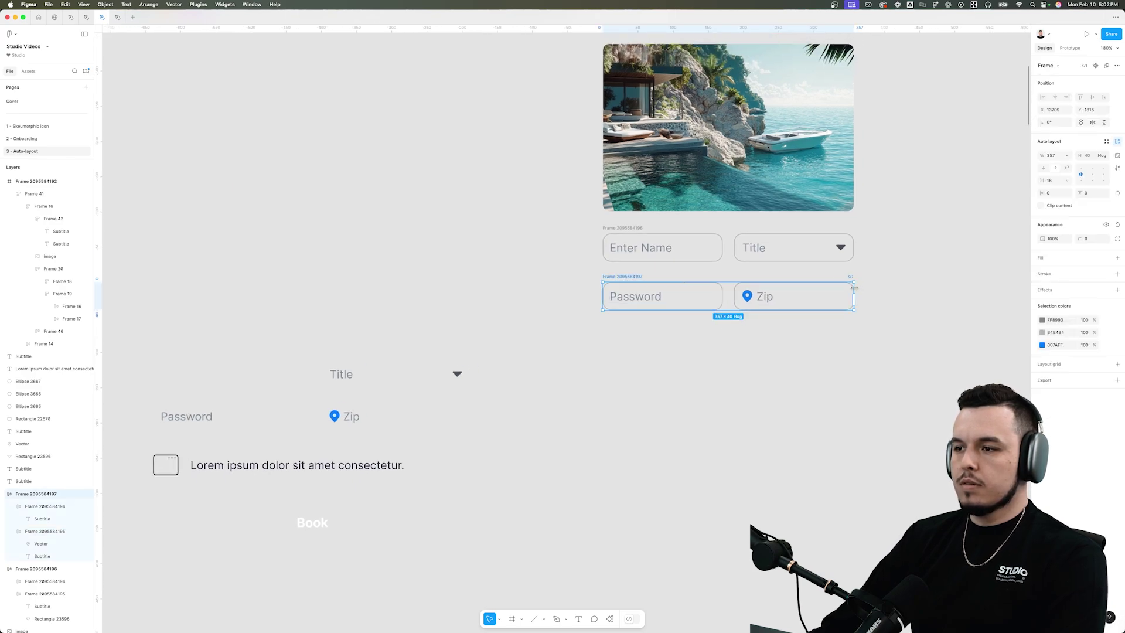
mouse_move(854, 288)
mouse_down()
mouse_move(950, 290)
mouse_move(855, 287)
mouse_up()
scroll(662, 269, down, 4)
click(735, 350)
Step: Group the checkbox shapes and move them with the Lorem ipsum text directly below the Password and Zip row
drag(604, 405, 600, 384)
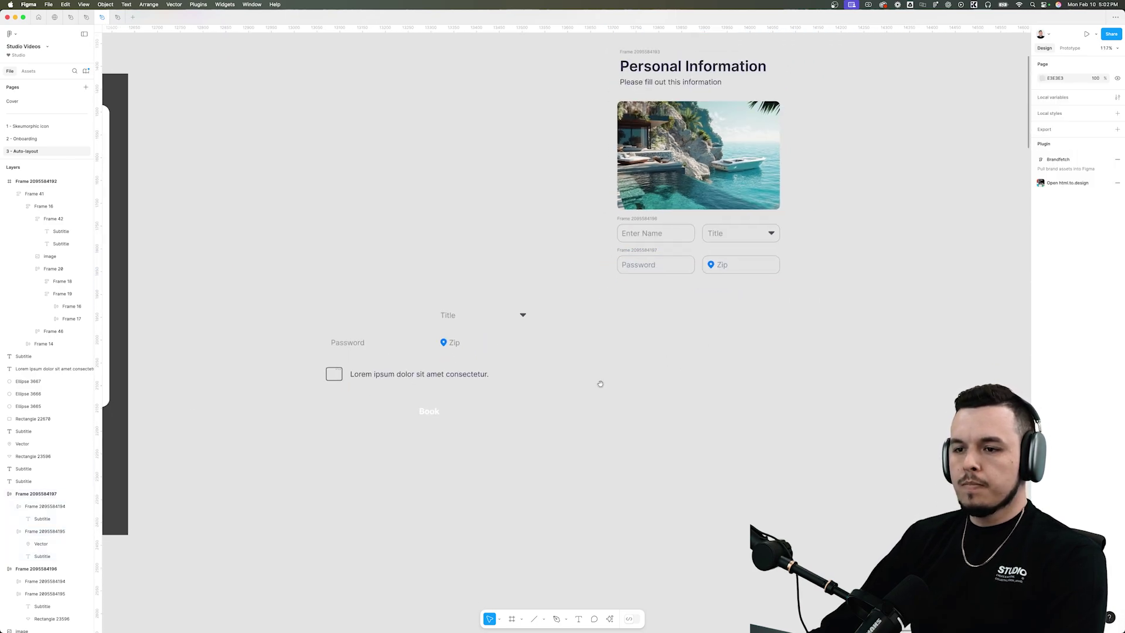
drag(297, 361, 401, 393)
drag(297, 362, 338, 387)
drag(274, 355, 659, 297)
click(898, 248)
Step: Set the Lorem ipsum text to auto width and combine it with the checkbox in an auto layout row
click(760, 299)
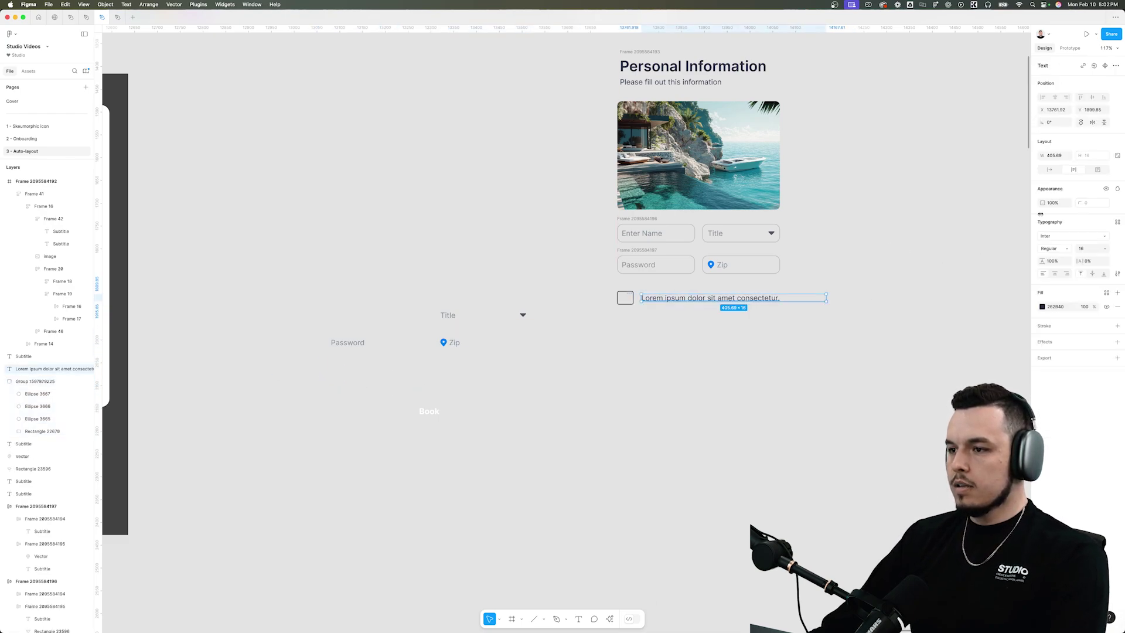
click(1048, 171)
drag(735, 330, 626, 299)
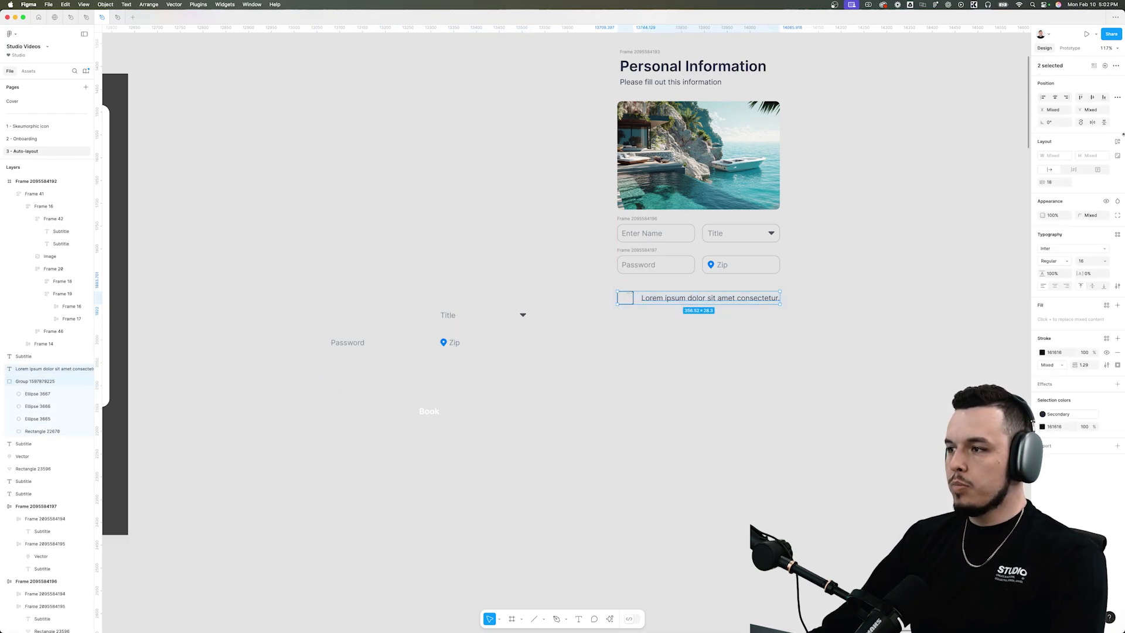
key(shift+a)
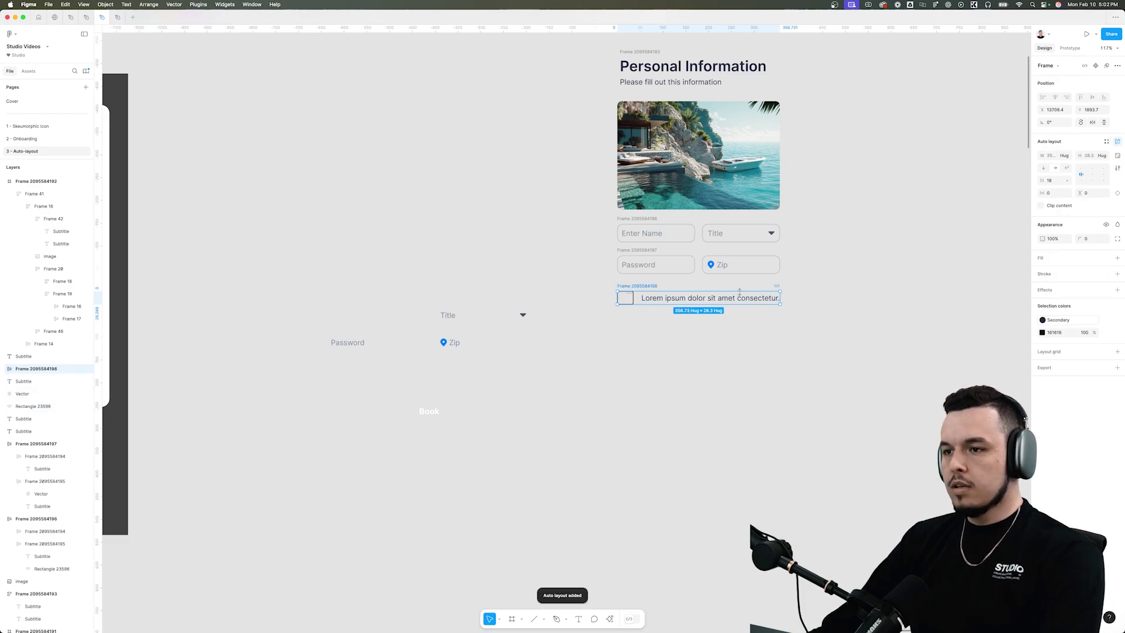
Step: Set the Lorem ipsum text's width to Fill container and test the checkbox row by resizing it back to the image's width
scroll(696, 300, up, 3)
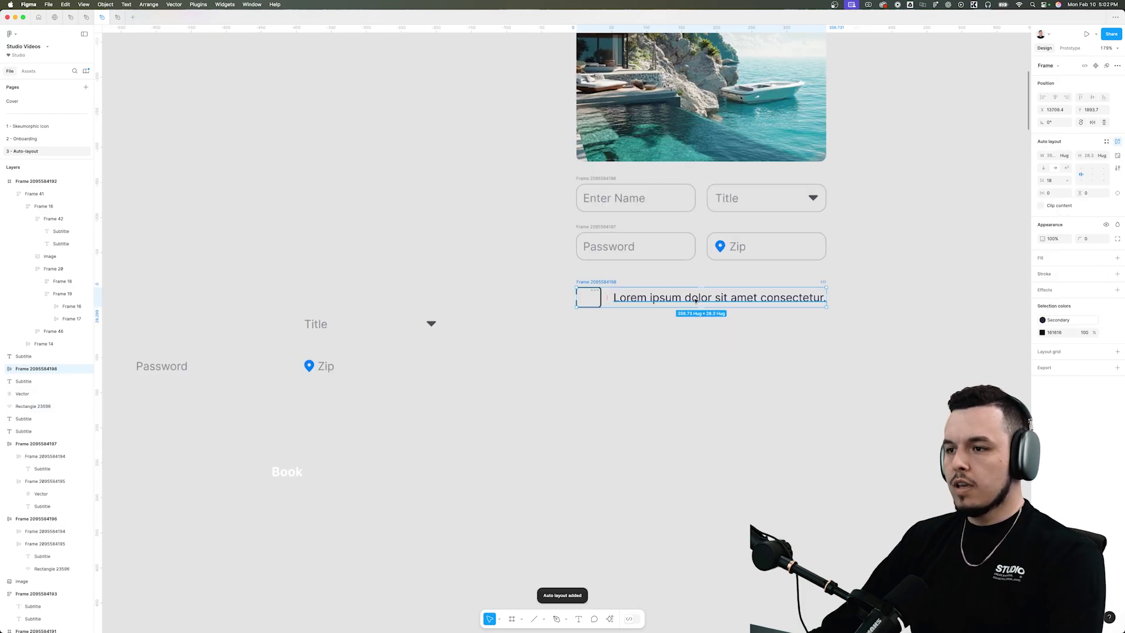
click(808, 301)
click(1066, 156)
click(1072, 164)
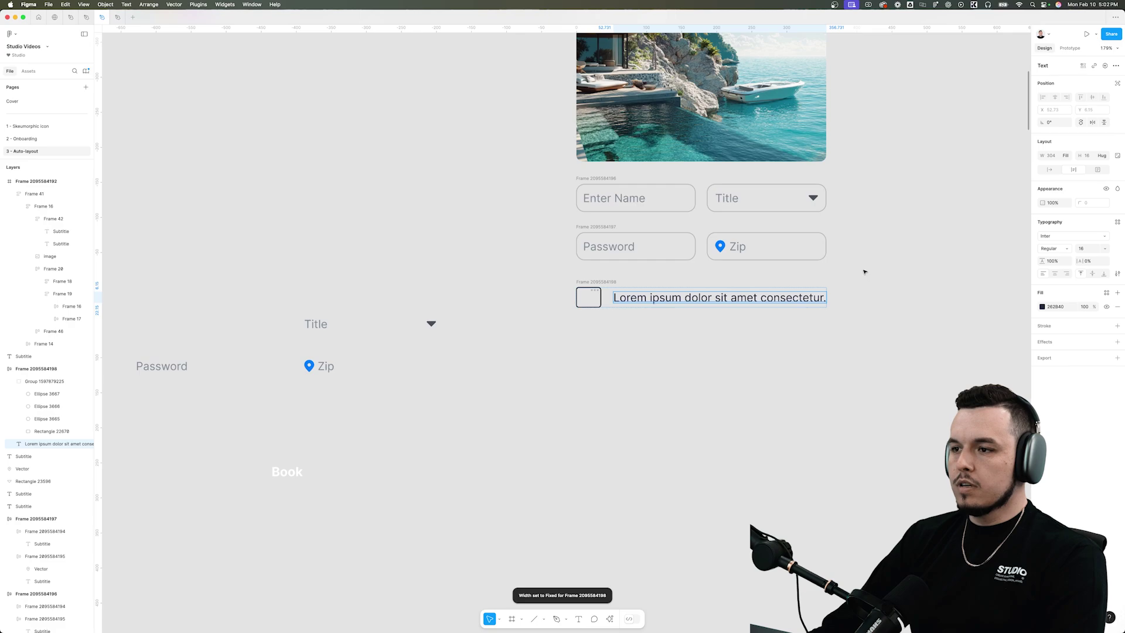
click(865, 272)
click(595, 283)
mouse_move(827, 298)
mouse_down()
mouse_move(885, 292)
mouse_move(720, 296)
mouse_move(830, 295)
mouse_up()
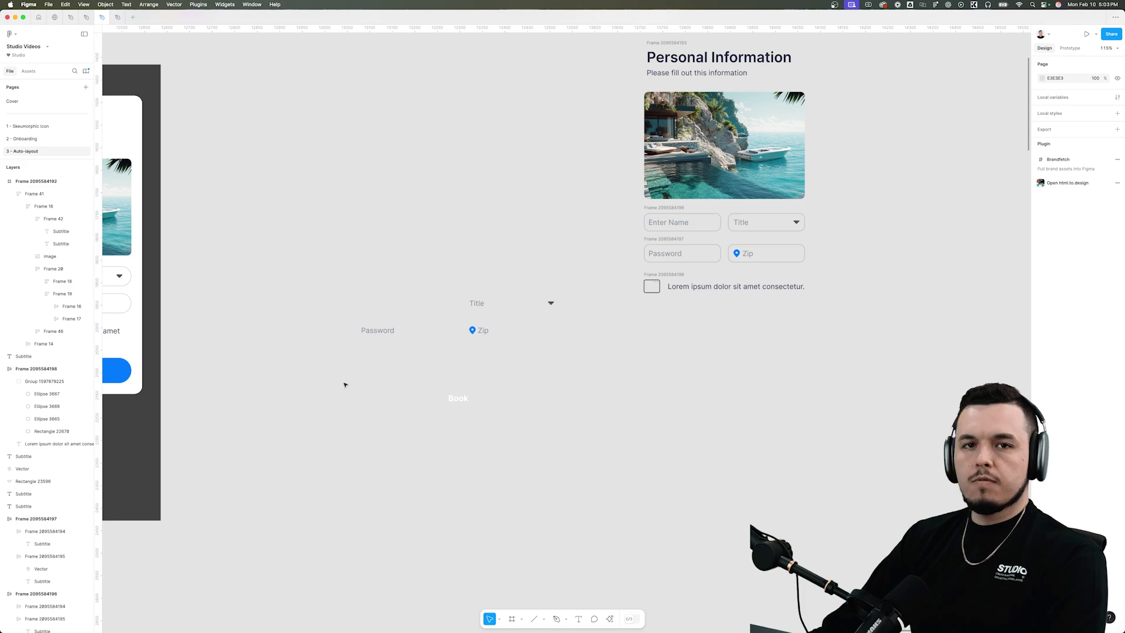
Step: Move the white Book label below the checkbox row and wrap it in an auto layout frame
drag(344, 385, 689, 323)
scroll(723, 327, up, 5)
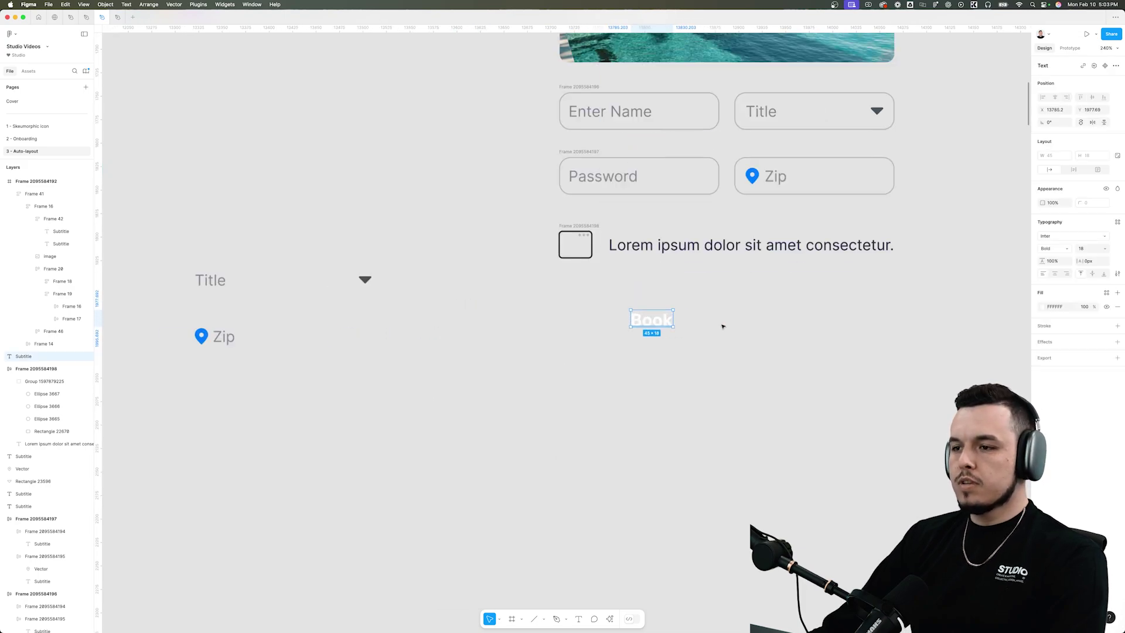
key(shift+a)
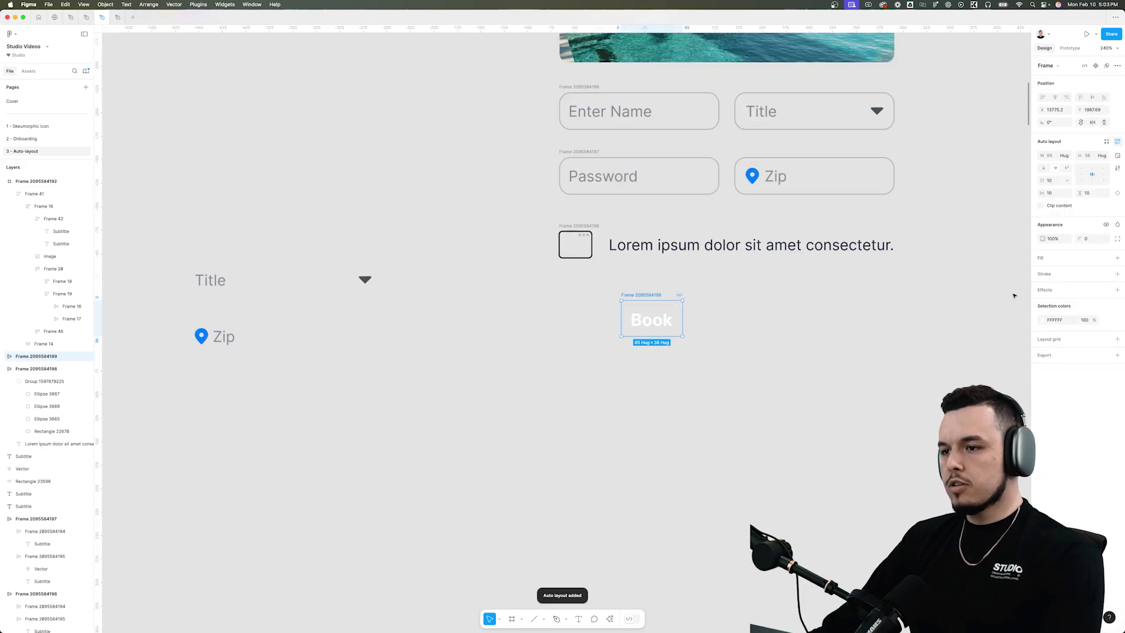
Step: Fill the Book button with the location pin's blue, 007AFF, and set its corner radius to 160
click(1117, 258)
click(1042, 272)
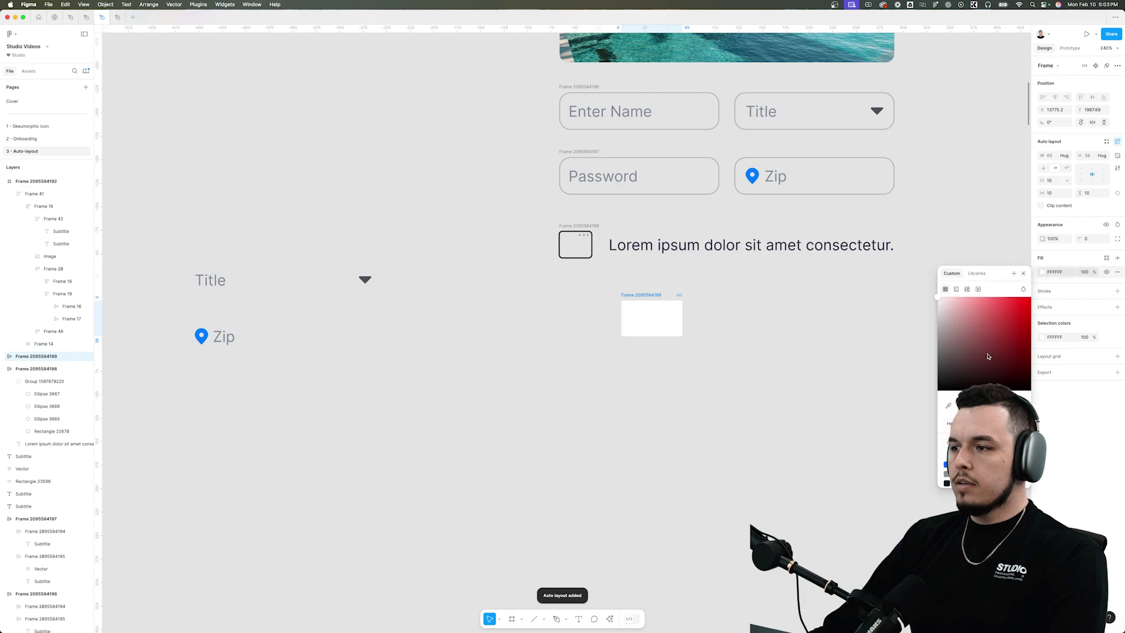
key(i)
click(753, 174)
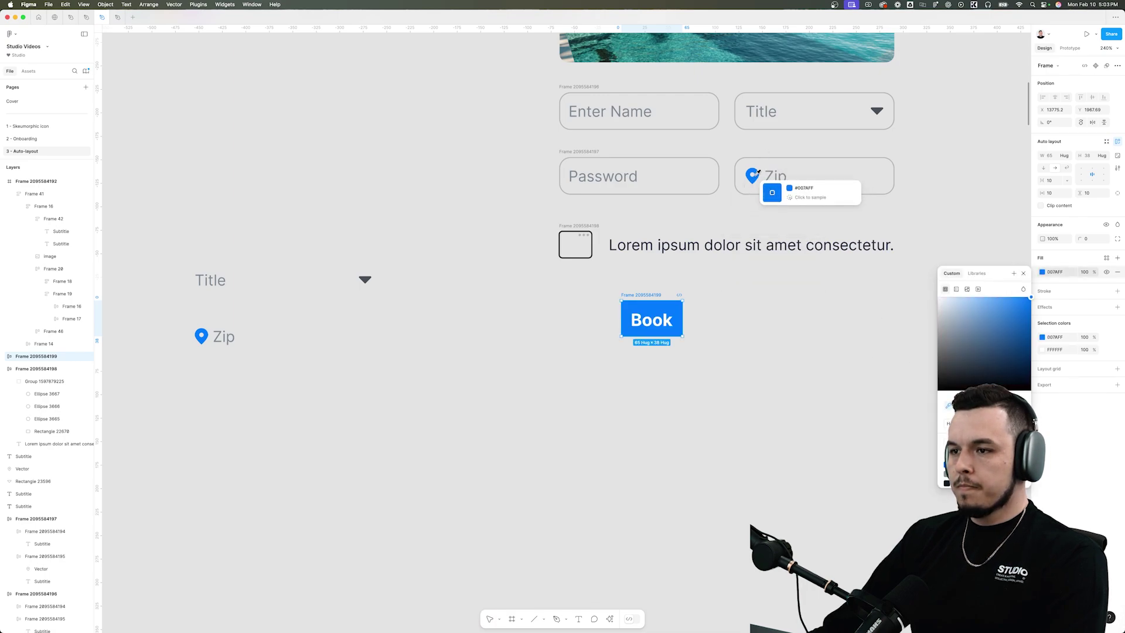
drag(1081, 238, 210, 226)
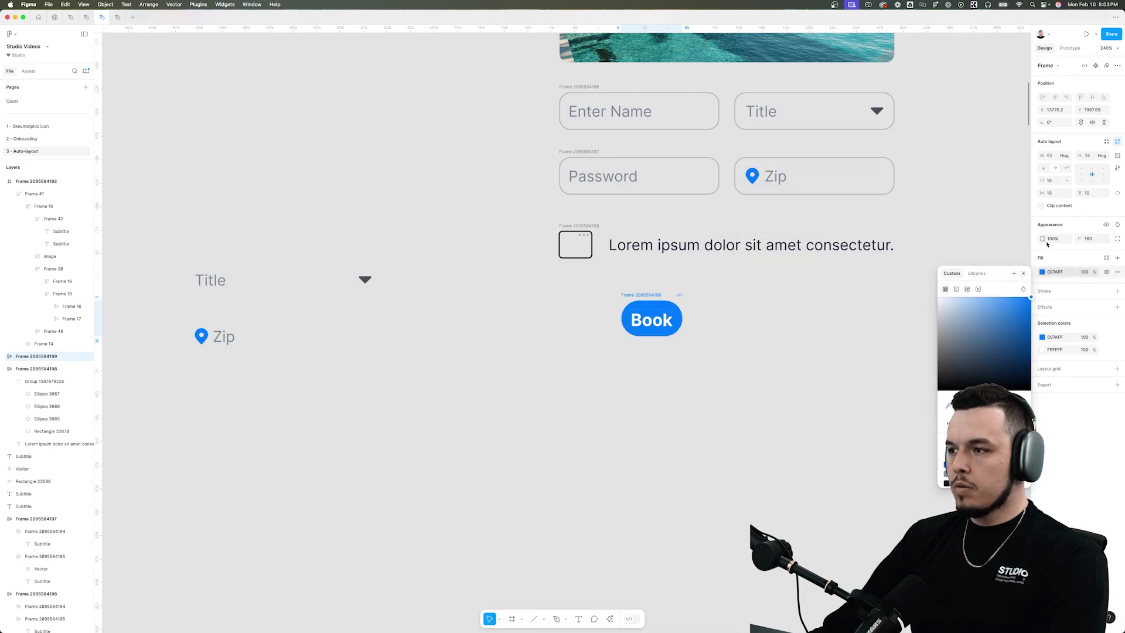
Step: Set the Book label's font weight to Medium
double_click(664, 321)
click(1055, 249)
click(1059, 239)
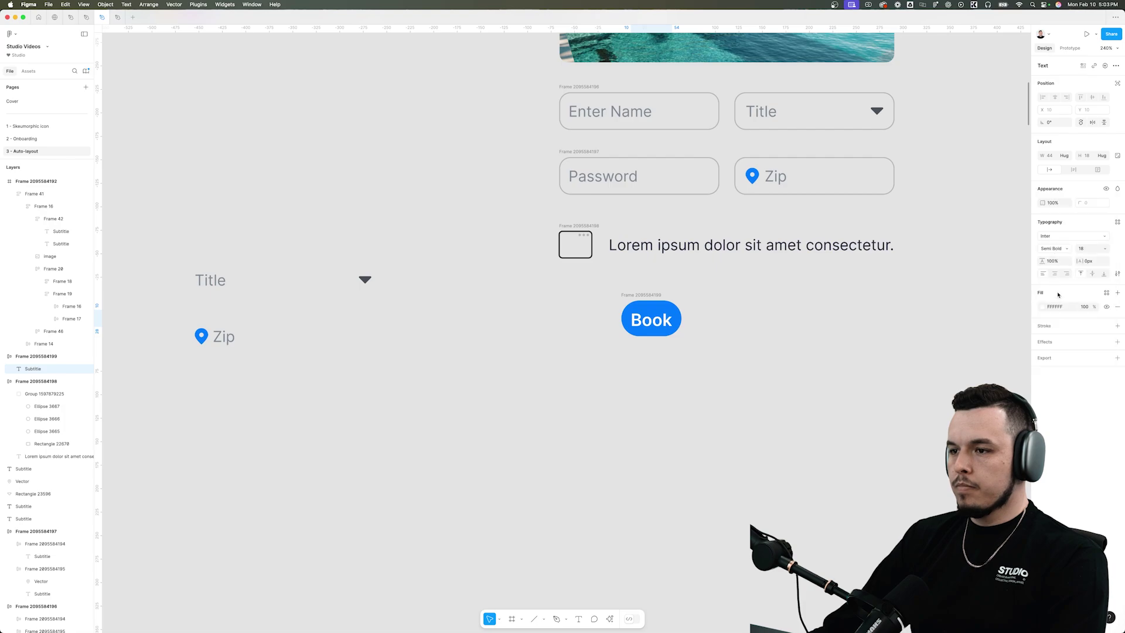
click(1053, 248)
click(1055, 238)
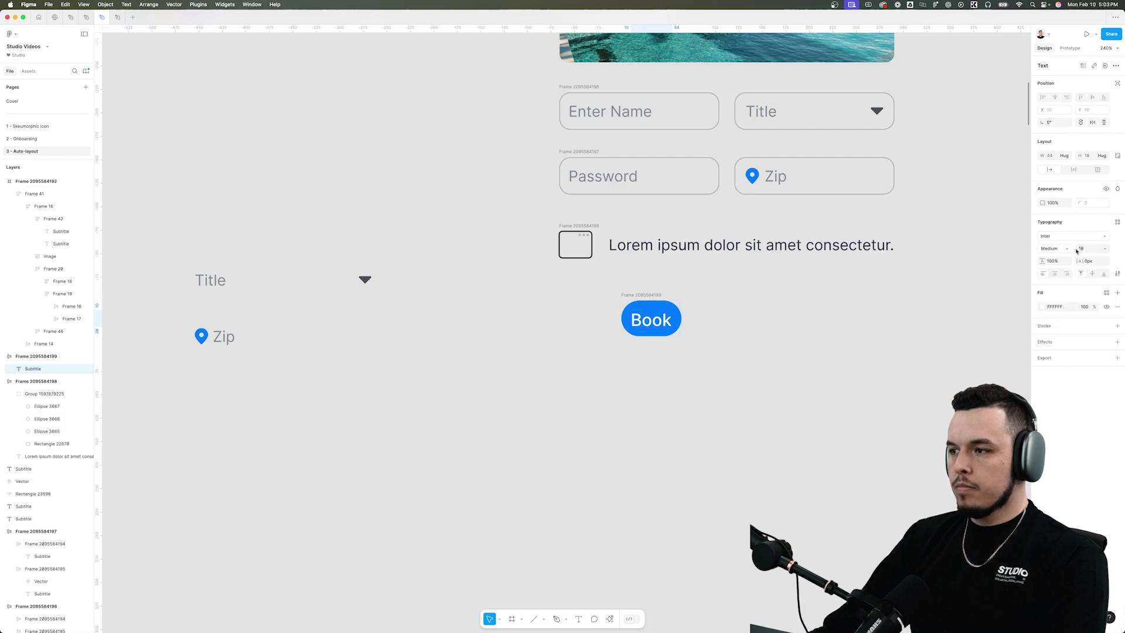
click(937, 282)
Step: Align the Book button's left edge with the checkbox row and widen the button to the row's full width
click(652, 296)
shift+click(588, 226)
key(alt+a)
click(535, 311)
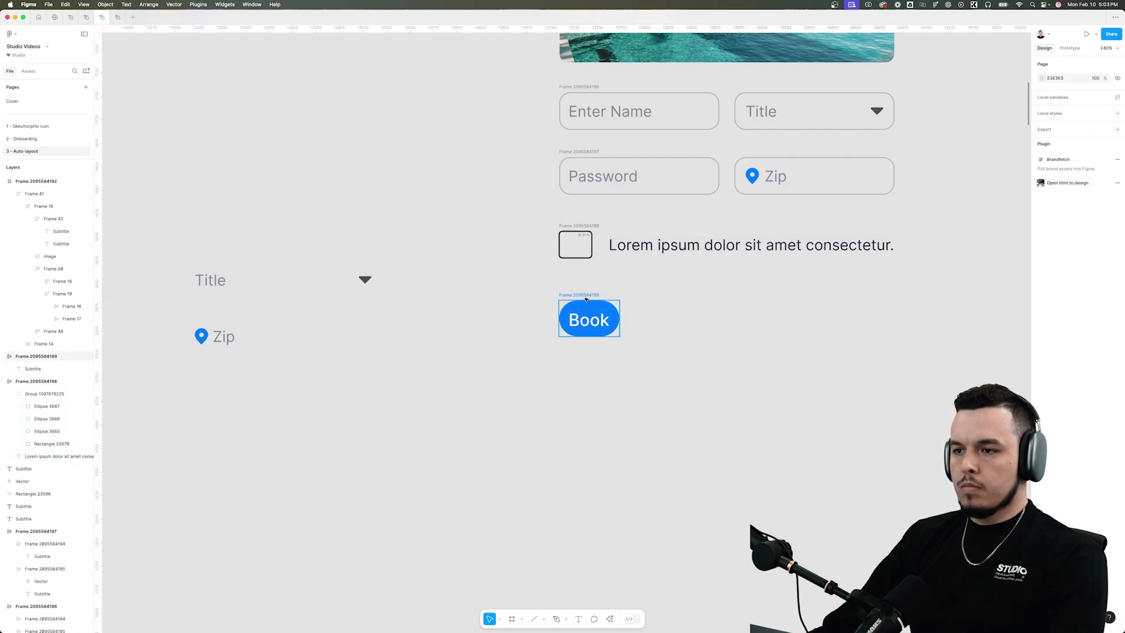
drag(587, 299, 850, 305)
scroll(622, 323, down, 2)
scroll(556, 281, down, 5)
click(555, 282)
Step: Align the heading, image, field rows, checkbox row and Book button along their left edges
drag(541, 247, 447, 359)
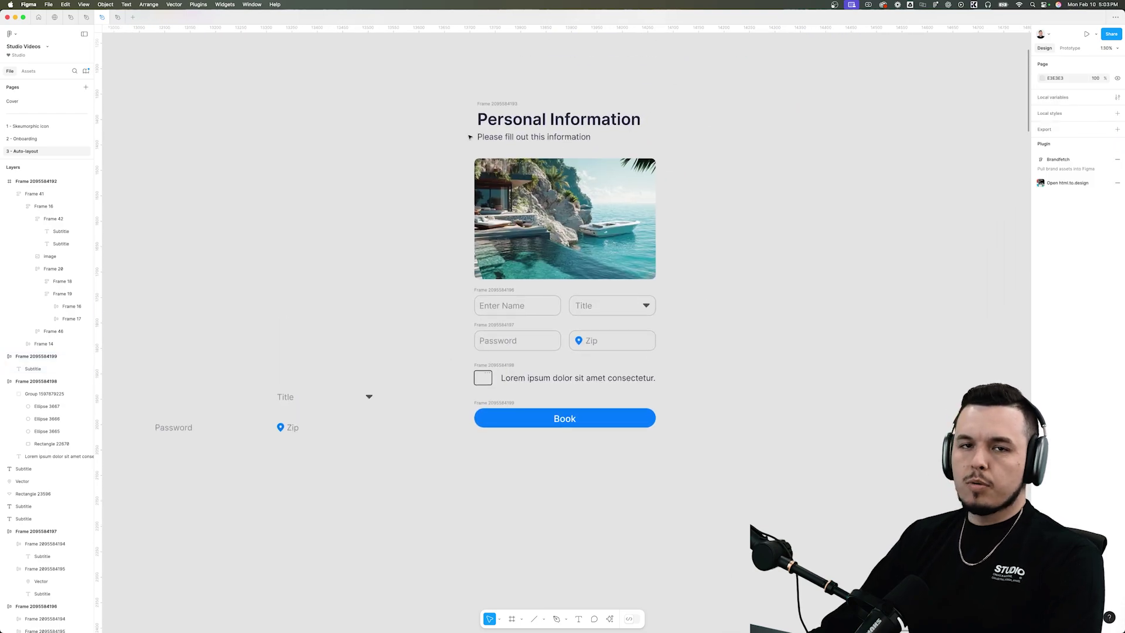
drag(440, 55, 763, 491)
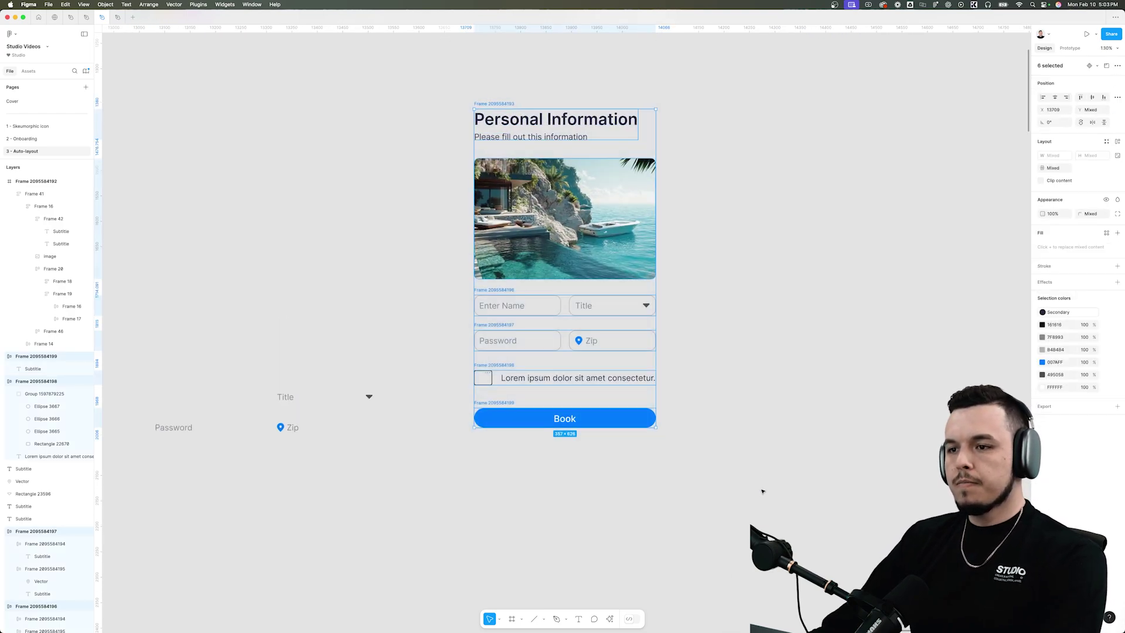
click(726, 464)
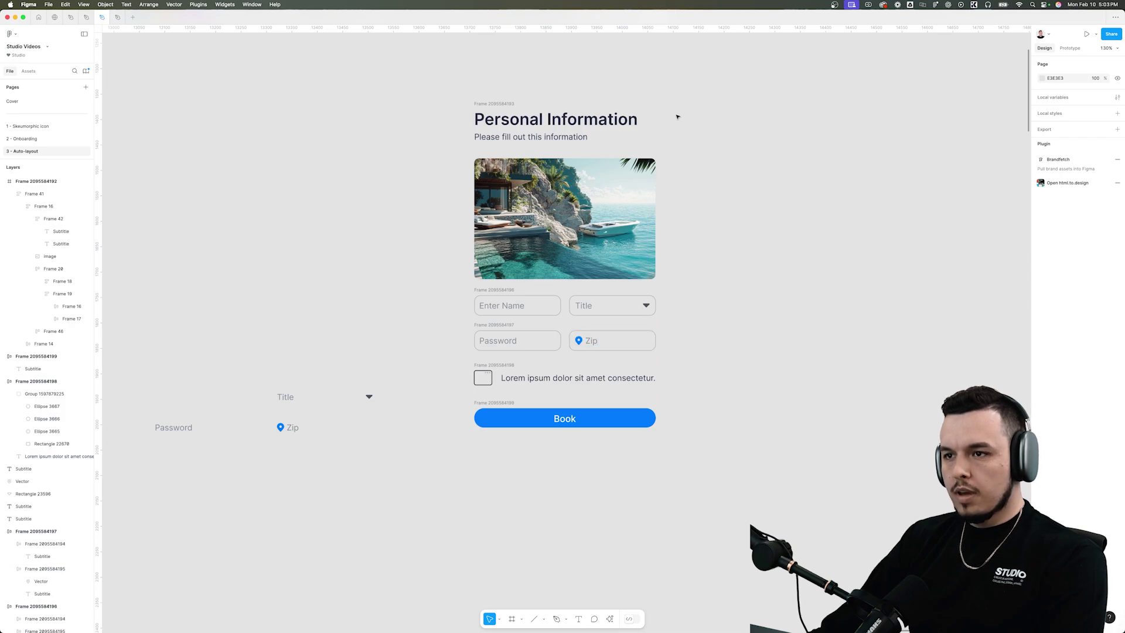
Step: Draw a background rectangle about 461 × 734 behind the form and combine it with all form elements into an auto layout frame
key(f)
key(r)
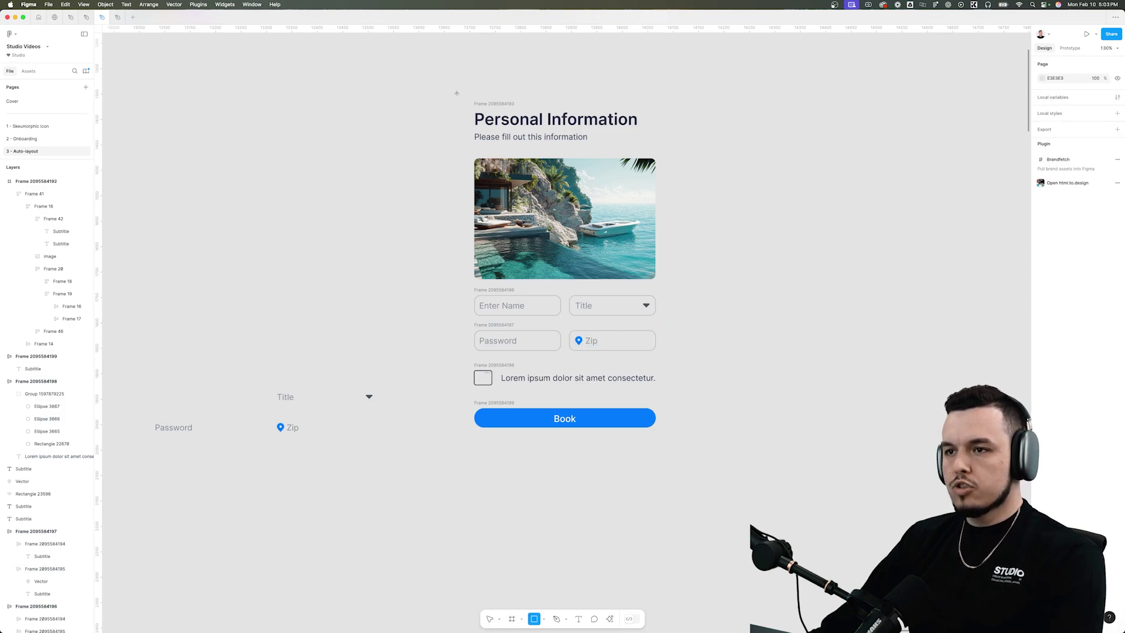
drag(454, 87, 688, 460)
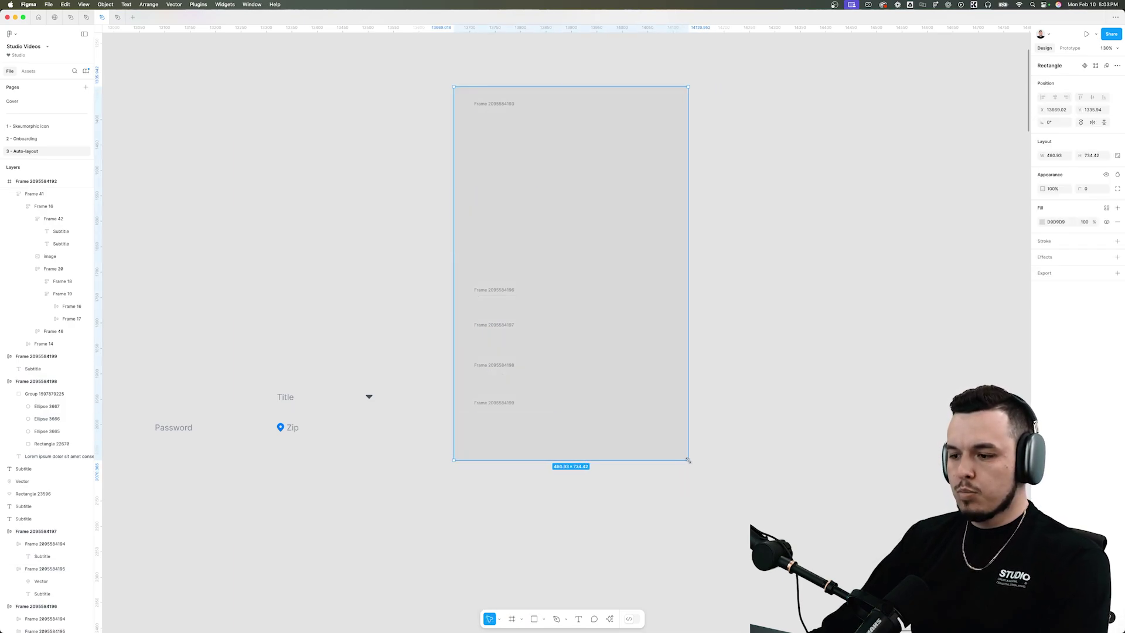
key([)
drag(446, 84, 743, 483)
click(1106, 142)
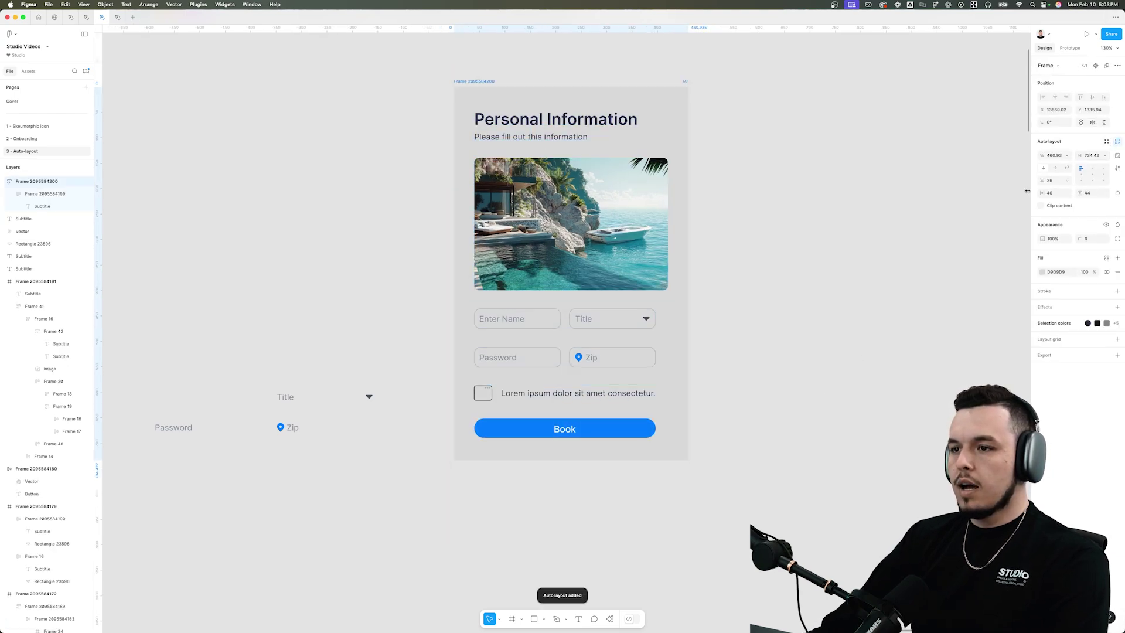
Step: Change the form card's fill to white, FFFFFF, and set its corner radius to 19
click(1042, 272)
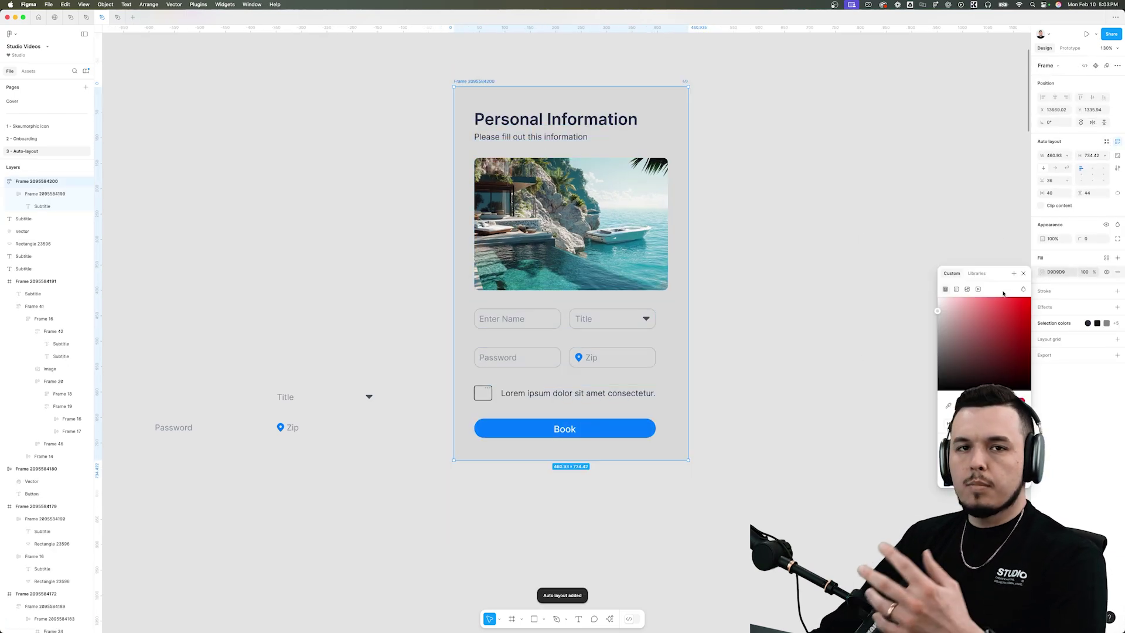
drag(977, 318, 861, 242)
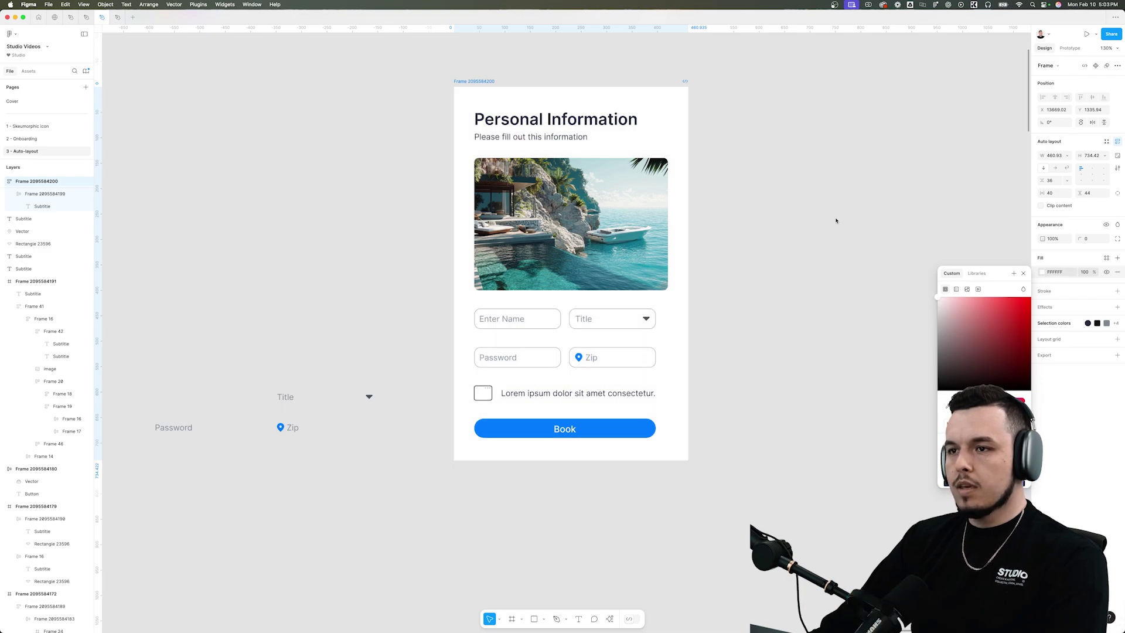
click(822, 164)
click(506, 89)
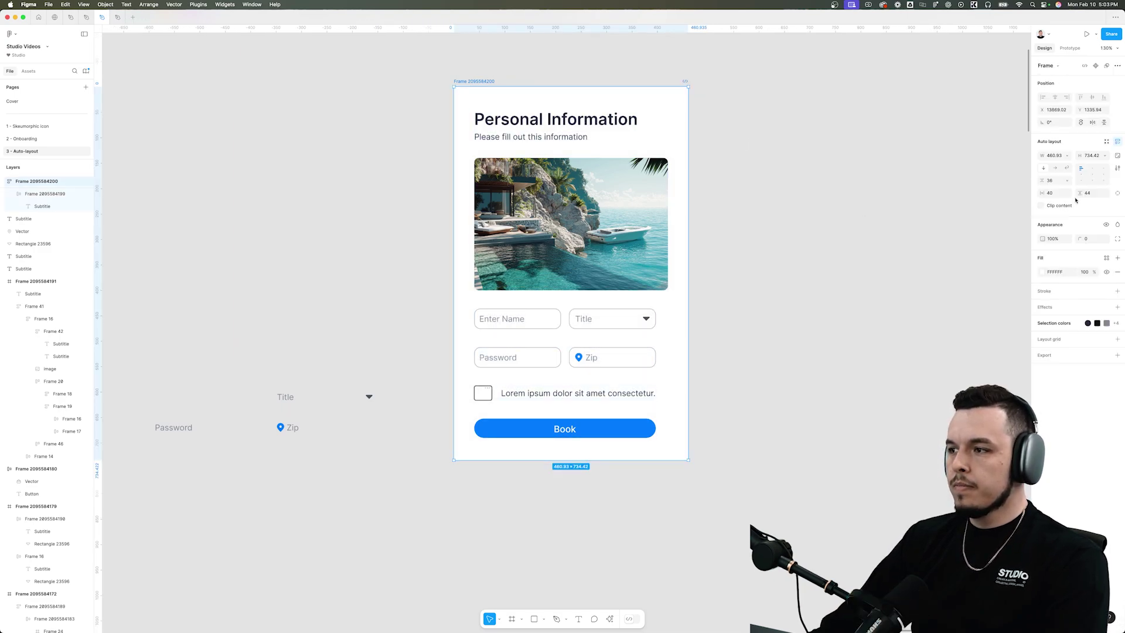
drag(1082, 239, 105, 239)
click(828, 253)
Step: Set the form card's left and right padding to 24
click(465, 252)
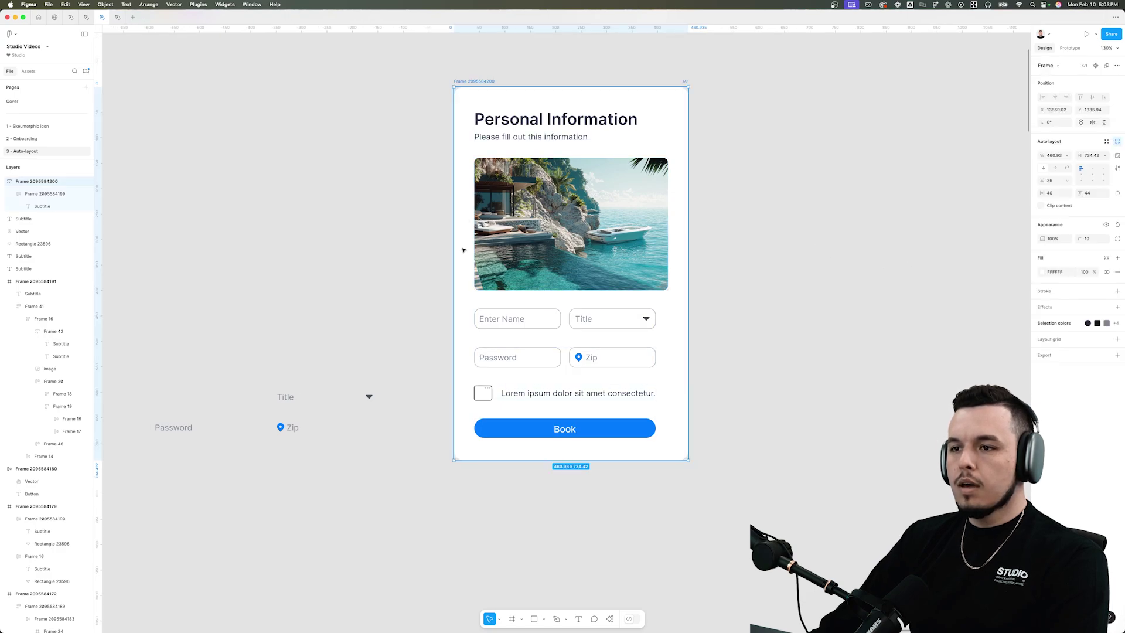
click(464, 272)
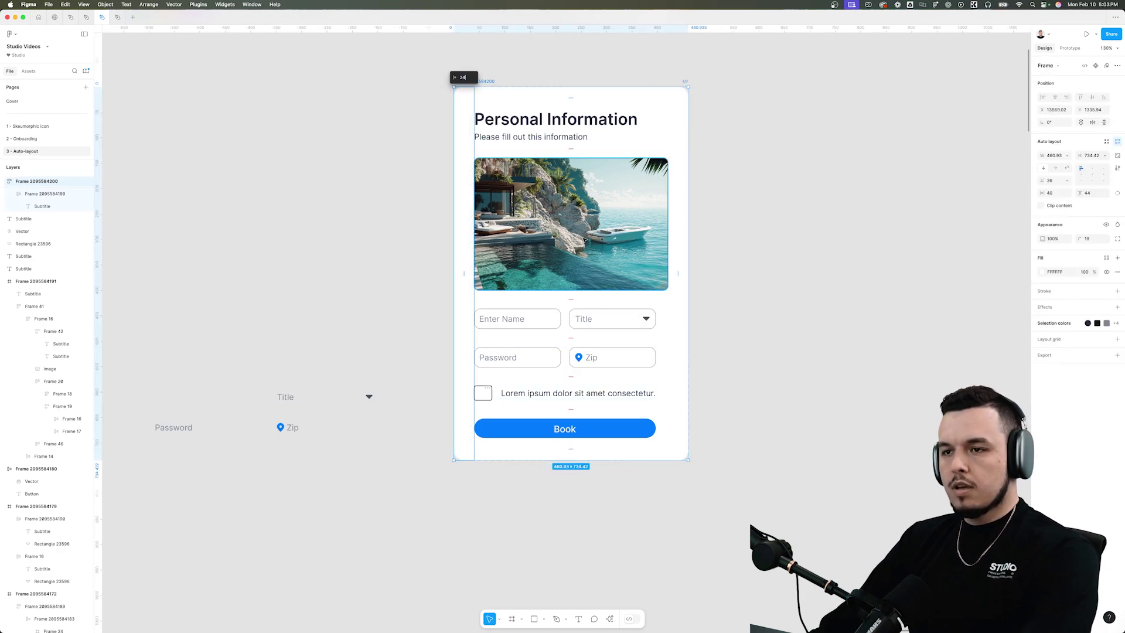
text(24)
key(Return)
drag(678, 275, 688, 264)
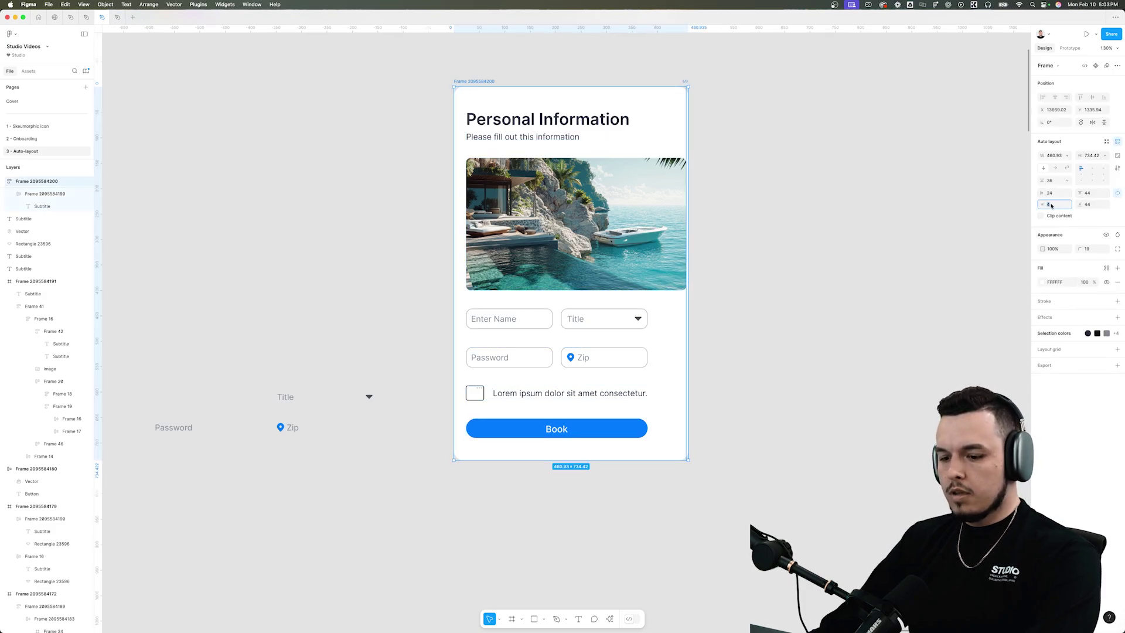
text(24)
key(Return)
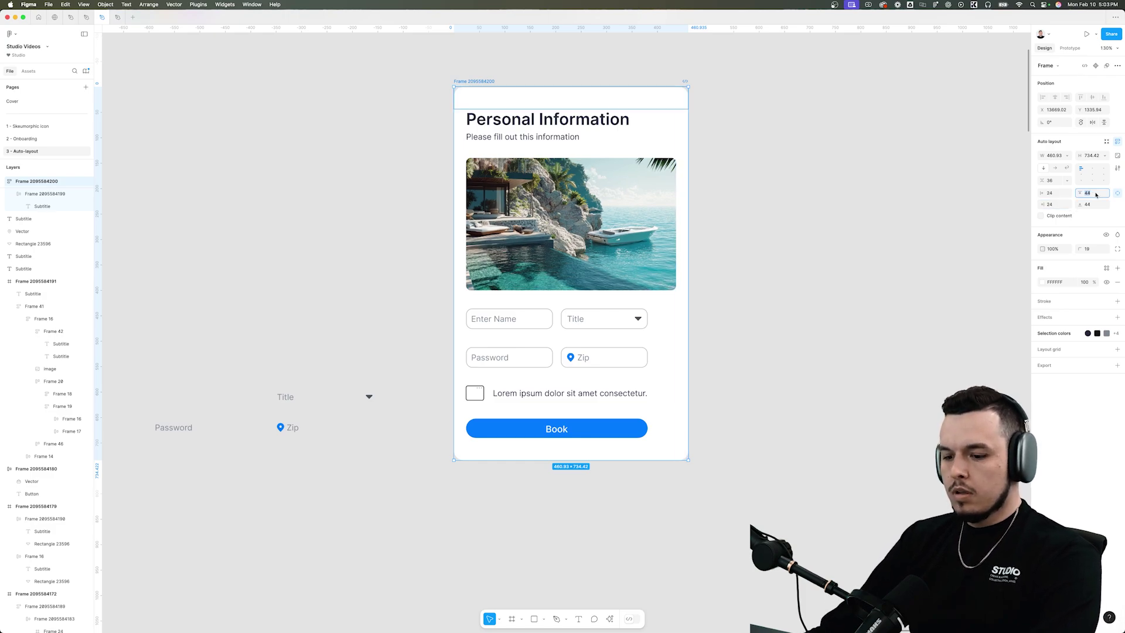
Step: Set the form card's top and bottom padding to 30
click(1095, 204)
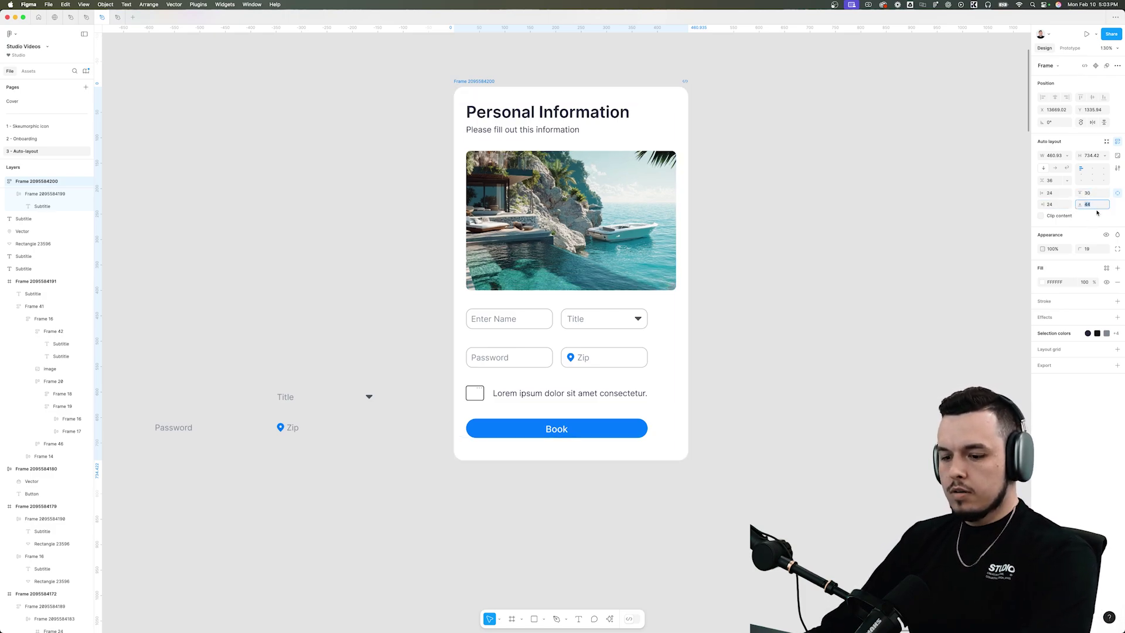
text(30)
click(763, 243)
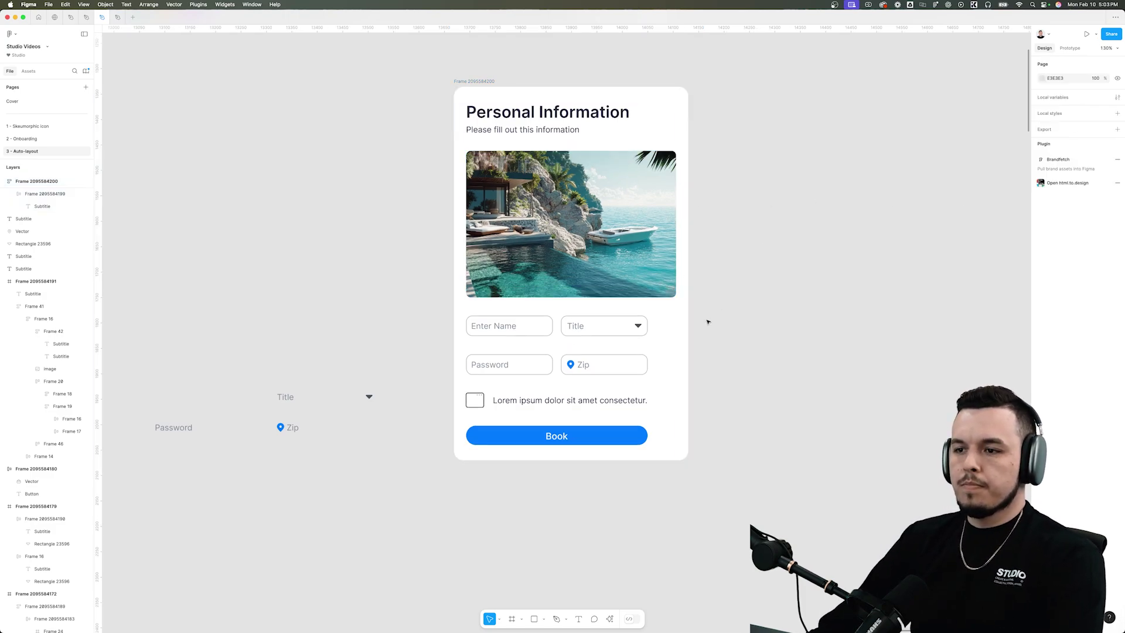
Step: Set the Enter Name/Title row and the Password/Zip row to fill the form card's width
click(640, 336)
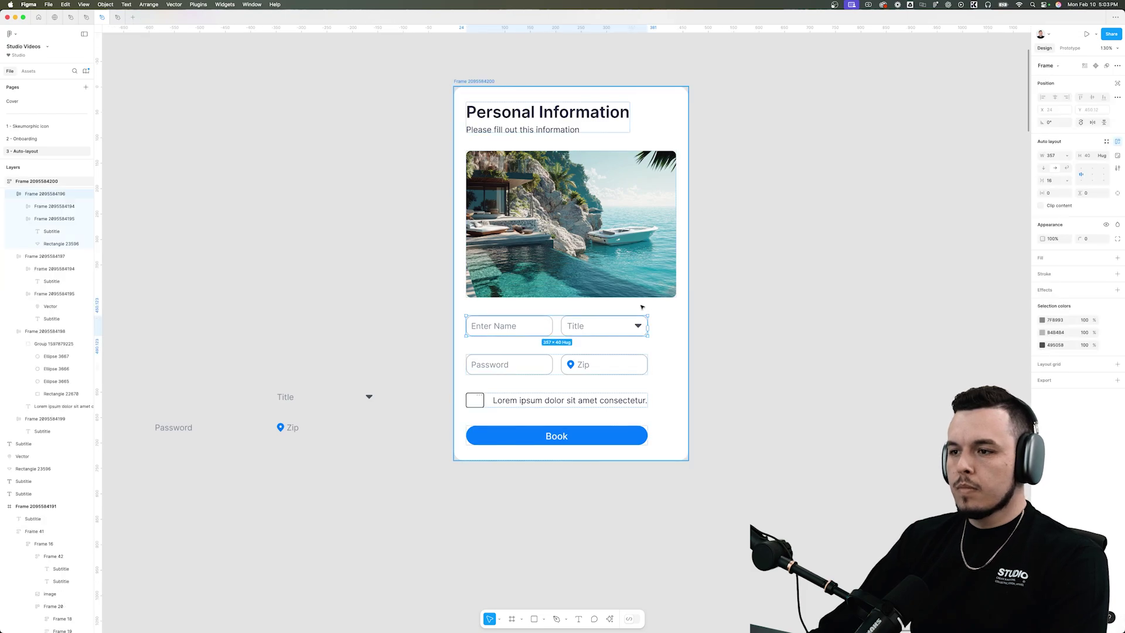
click(1064, 157)
click(1055, 176)
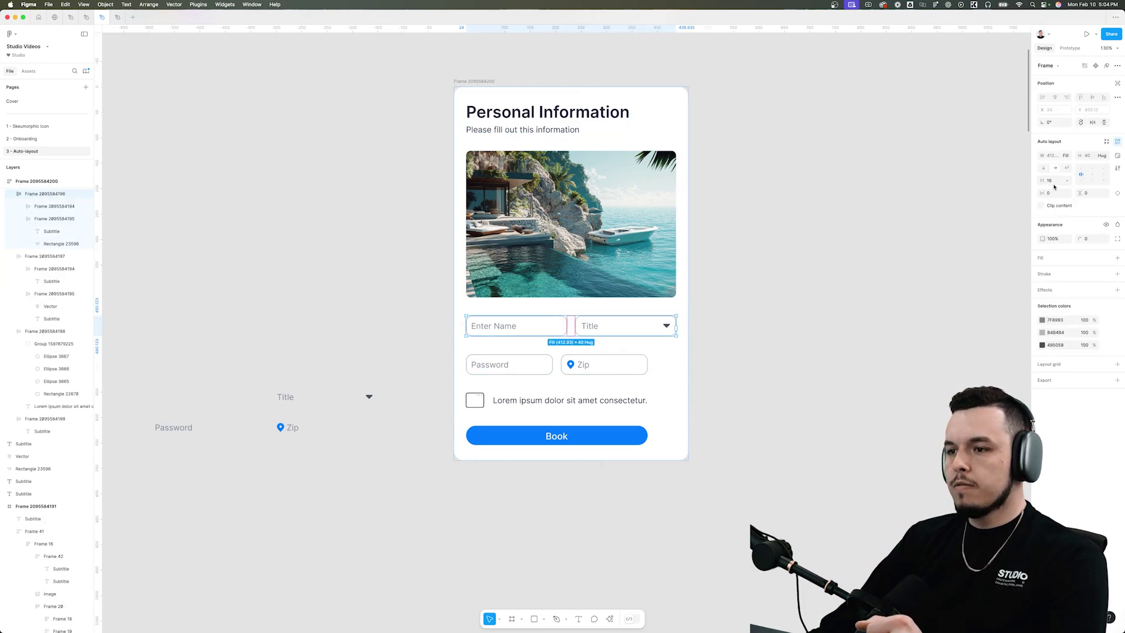
click(596, 369)
click(1068, 177)
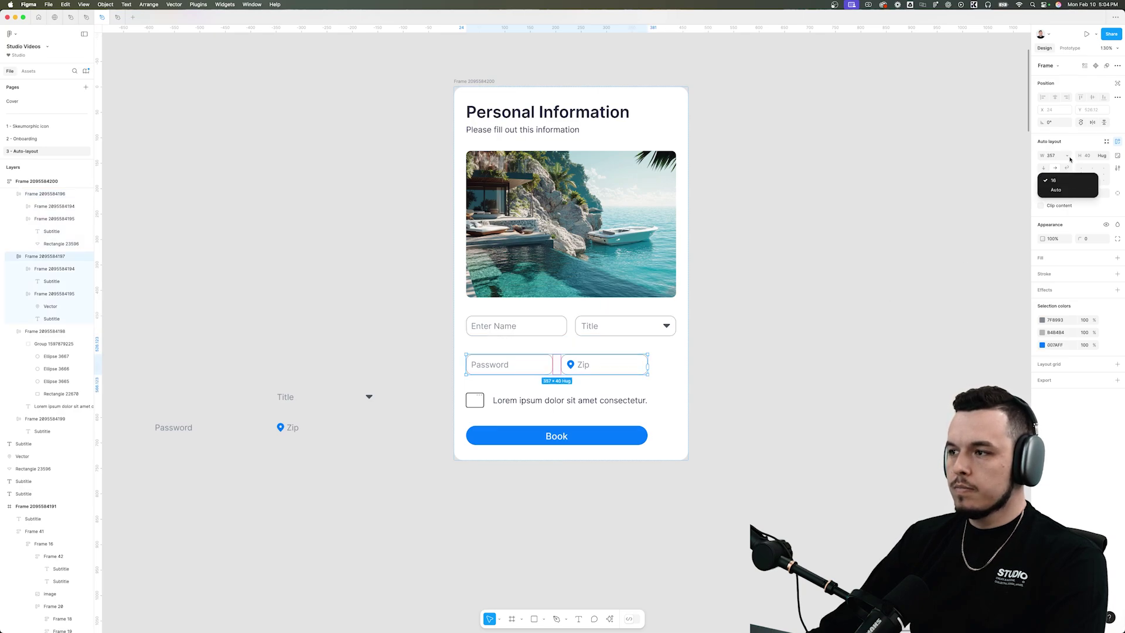
click(1055, 189)
click(725, 294)
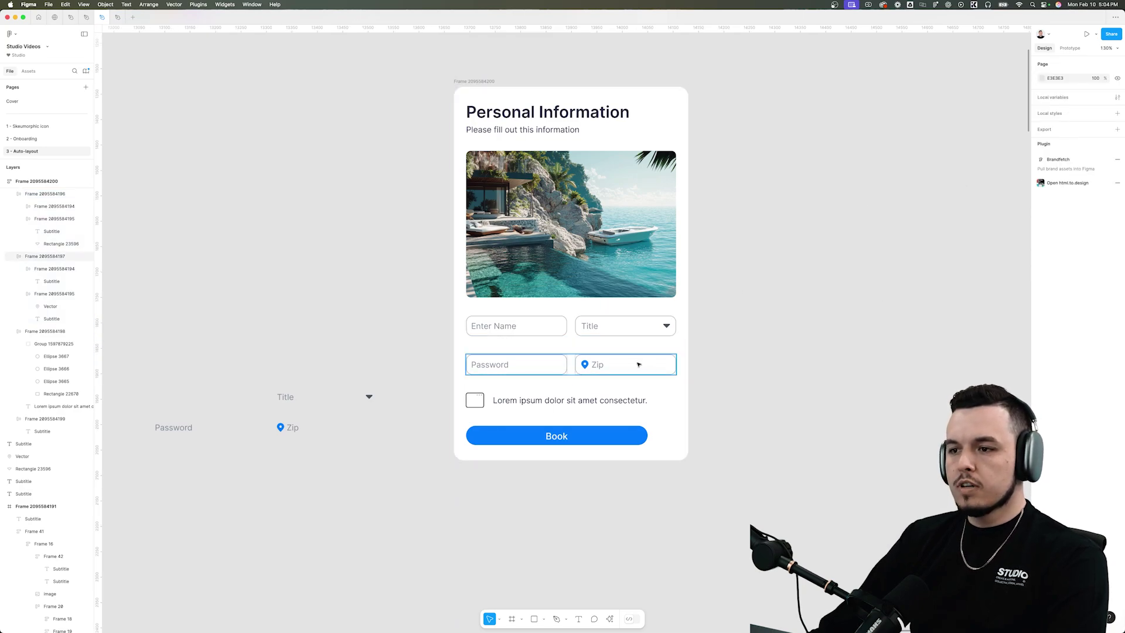
Step: Wrap the two input field rows in a vertical auto layout frame with a gap of 16
click(639, 364)
shift+click(625, 326)
click(1116, 142)
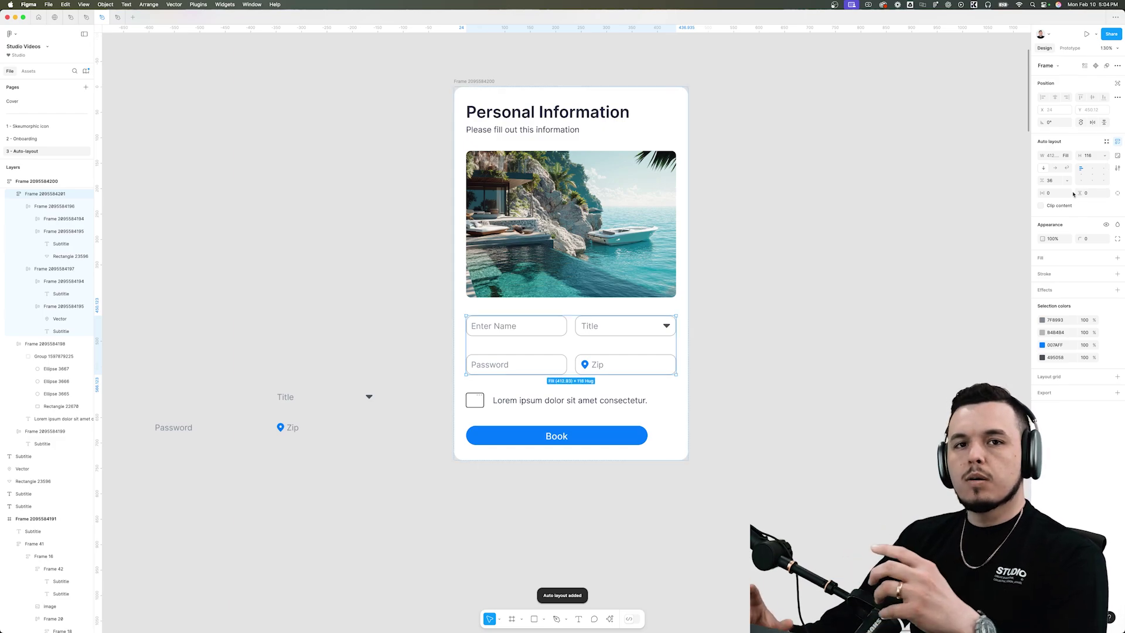
drag(1044, 184, 1022, 178)
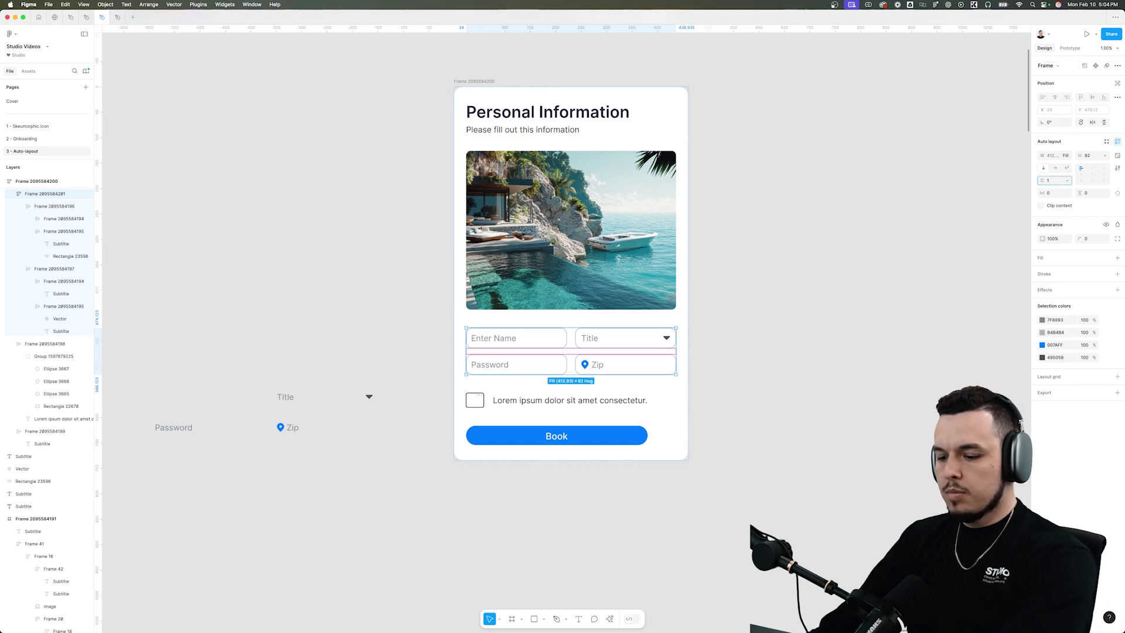
text(16)
key(Return)
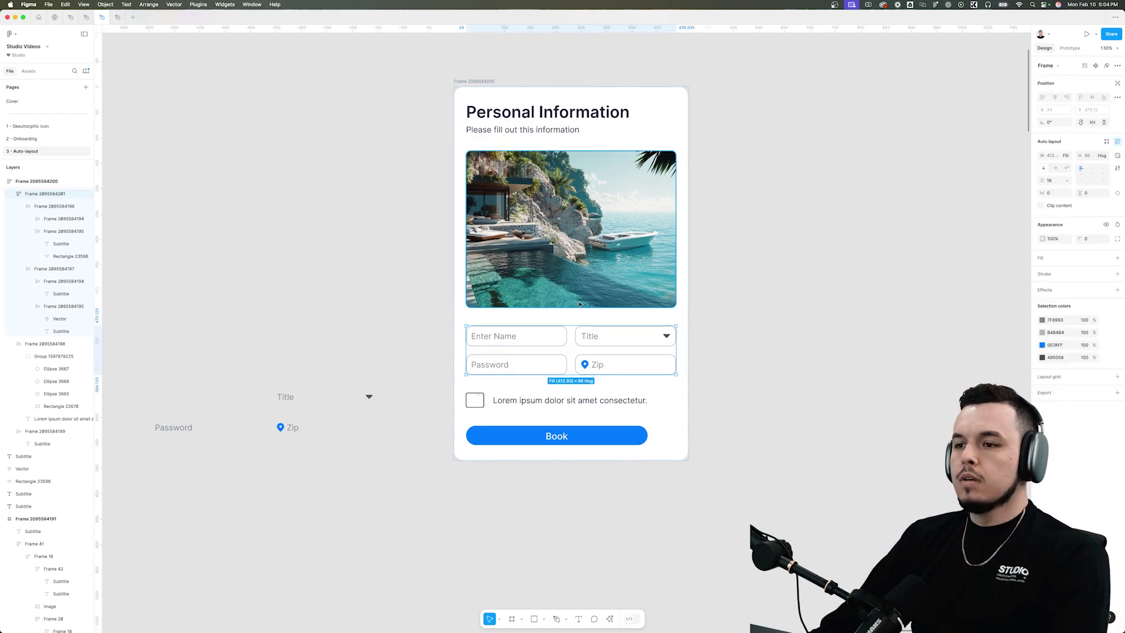
Step: Set the vertical gap between the form card's elements to 24
click(498, 95)
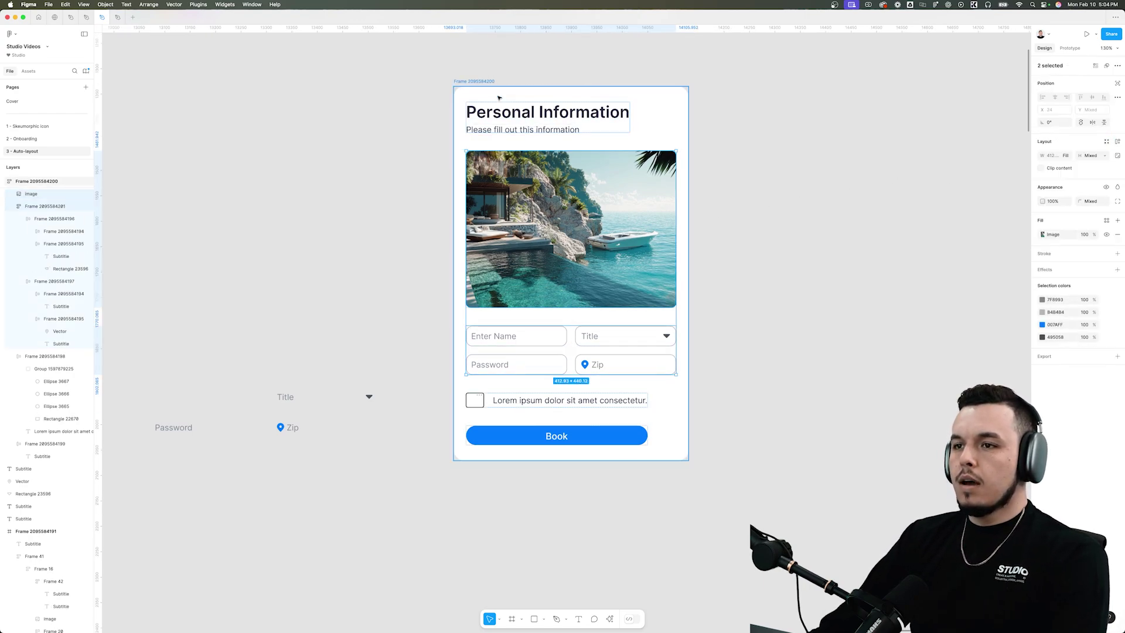
click(571, 143)
text(24)
key(Return)
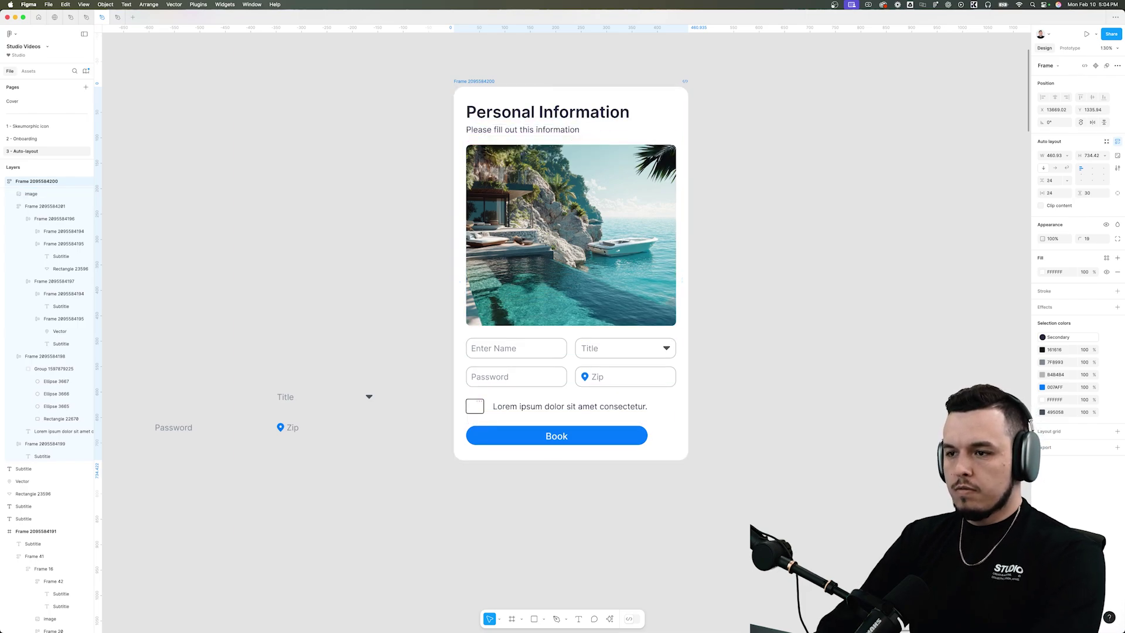
Step: Set the Book button and the checkbox row to fill the form card's width
click(644, 437)
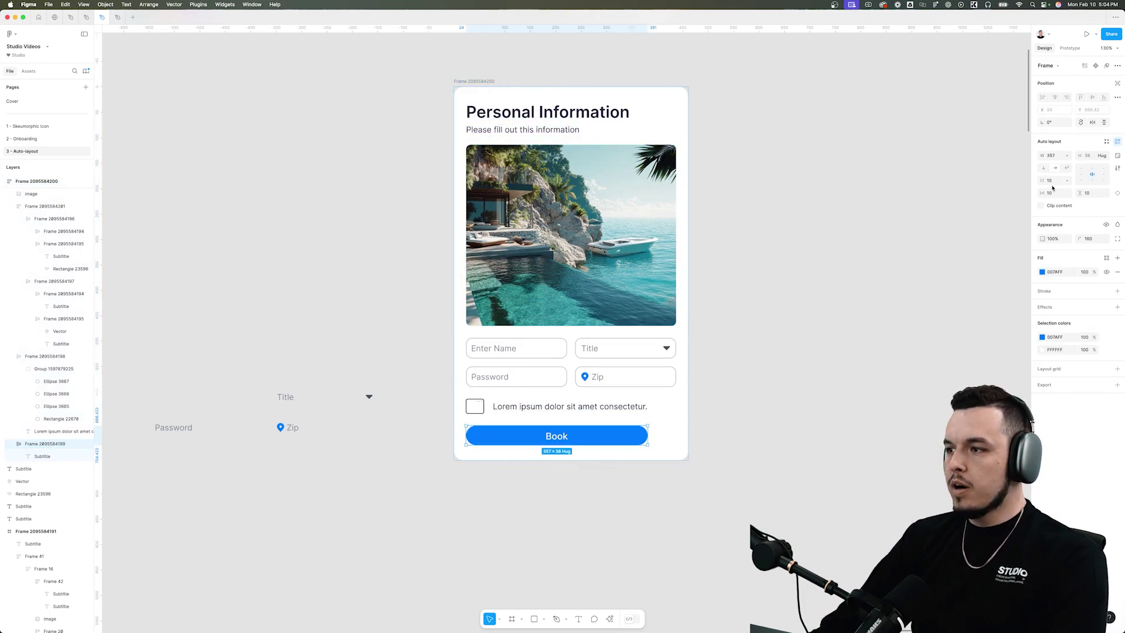
click(1067, 156)
click(1058, 174)
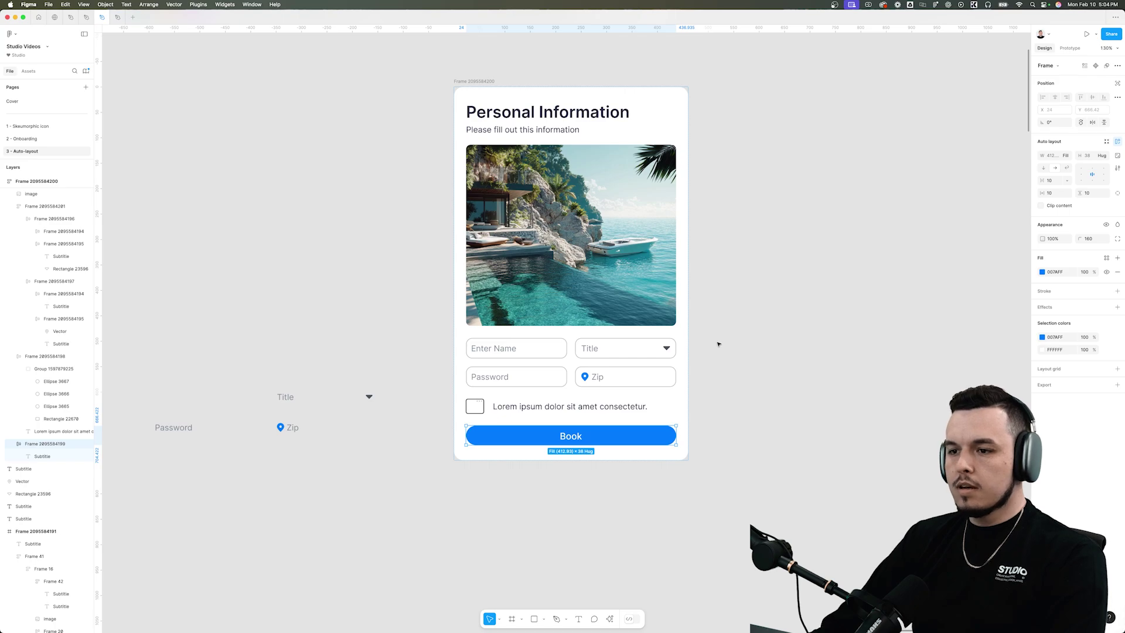
key(shift+Tab)
click(1068, 181)
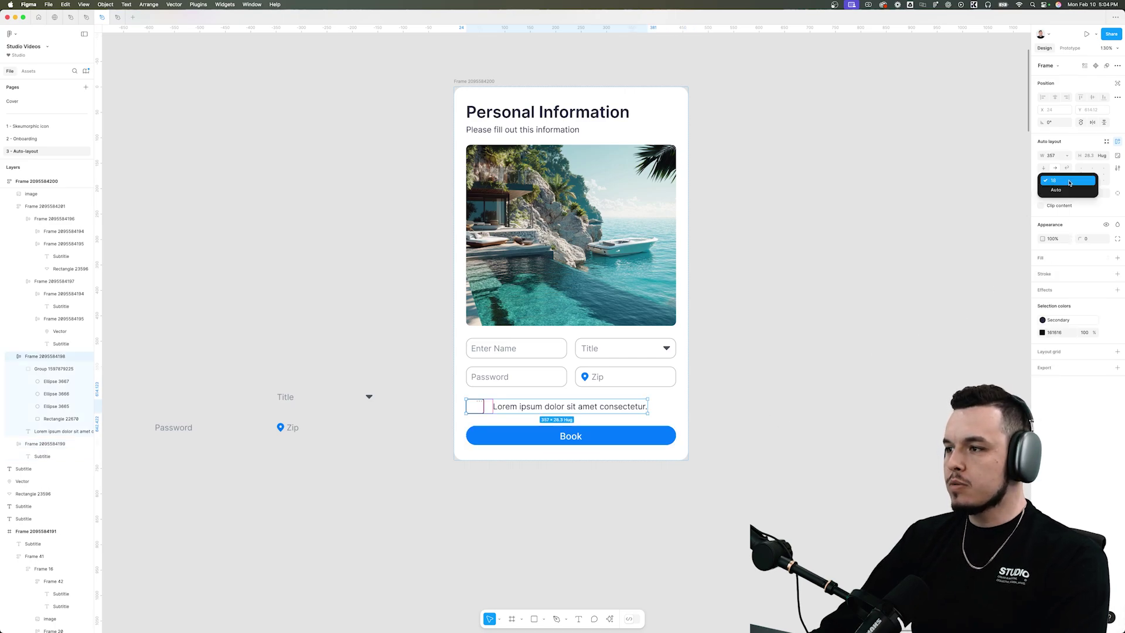
click(1068, 159)
click(1067, 156)
click(1063, 174)
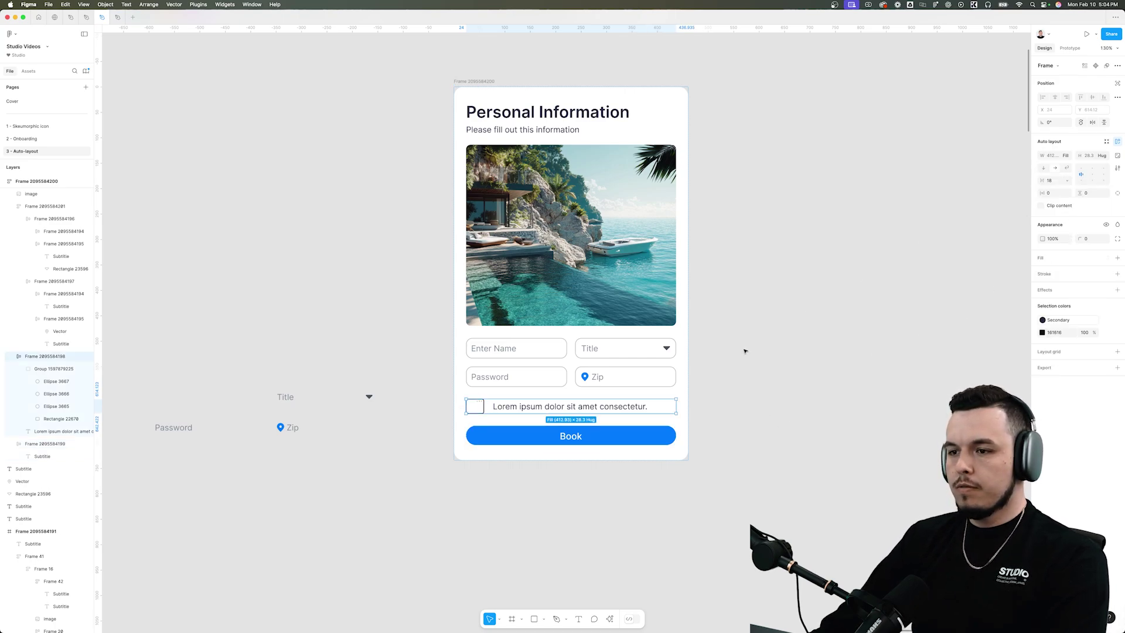
click(745, 351)
Step: Set the heading block and both of its text lines to fill the container's width
click(493, 124)
scroll(441, 124, down, 4)
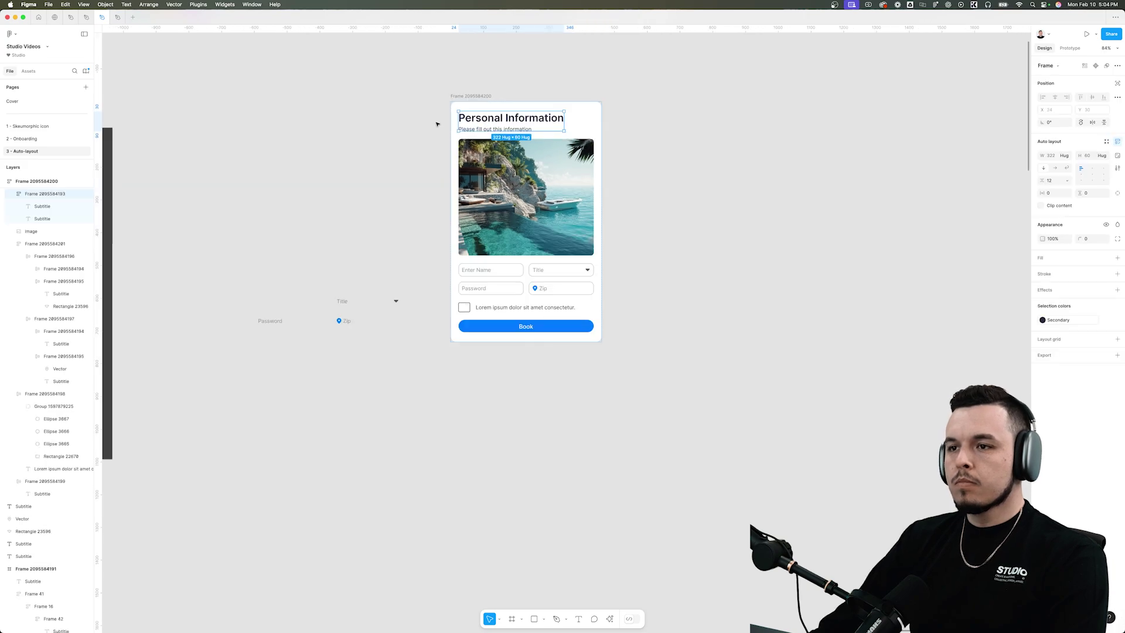
click(437, 123)
click(463, 97)
click(562, 126)
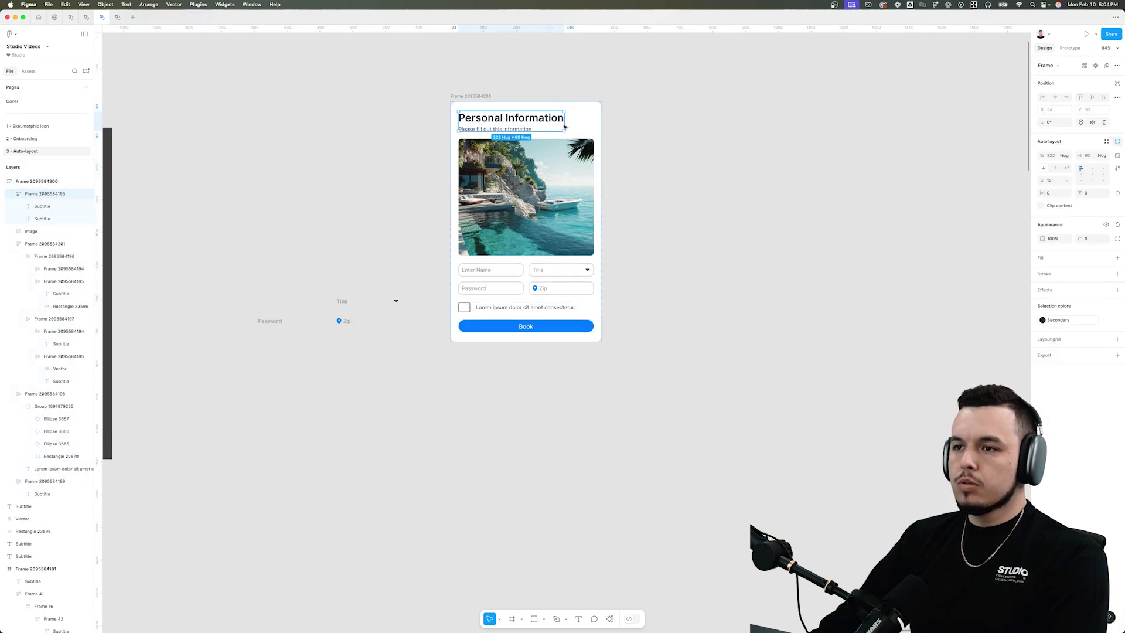
click(1066, 154)
click(1072, 166)
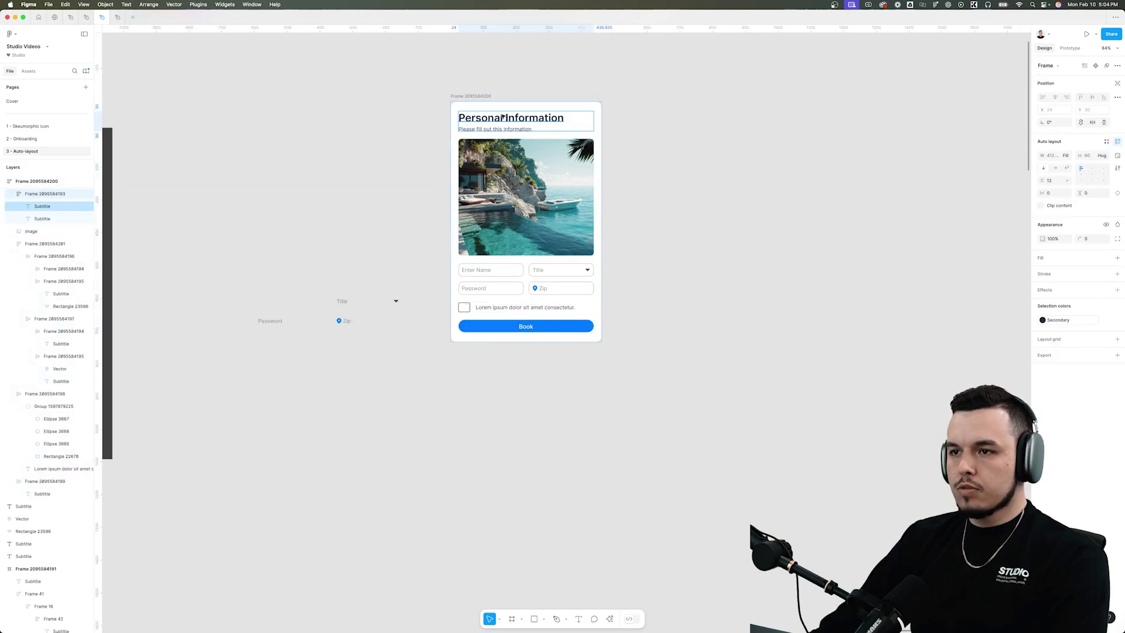
key(Return)
click(1067, 157)
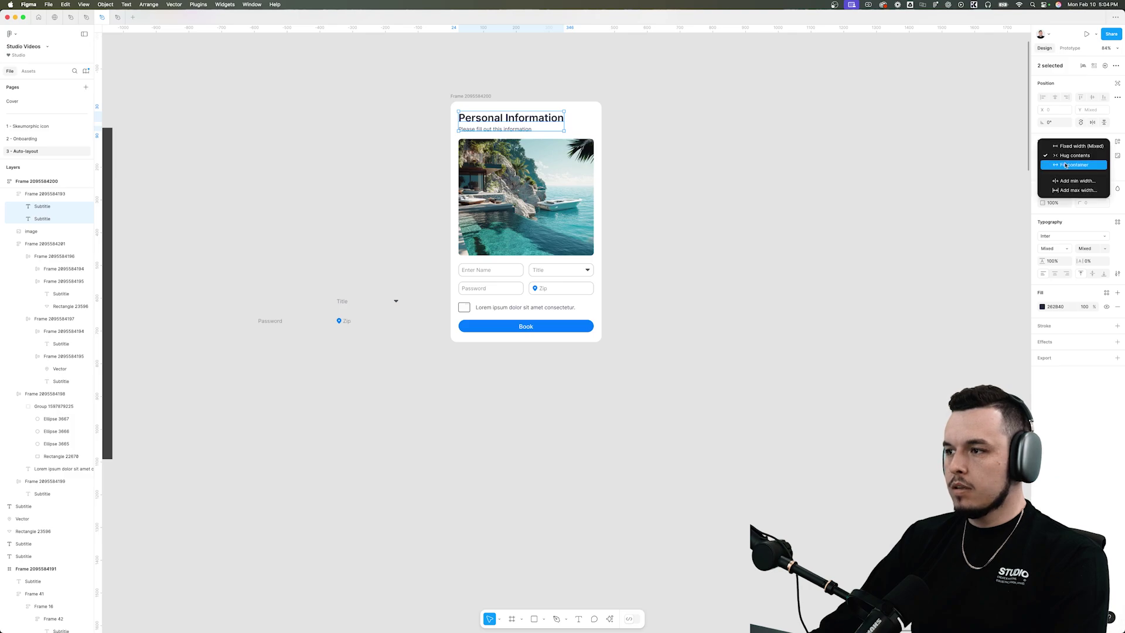
click(1067, 165)
click(673, 157)
Step: Increase the Book button's vertical padding to 18
click(516, 307)
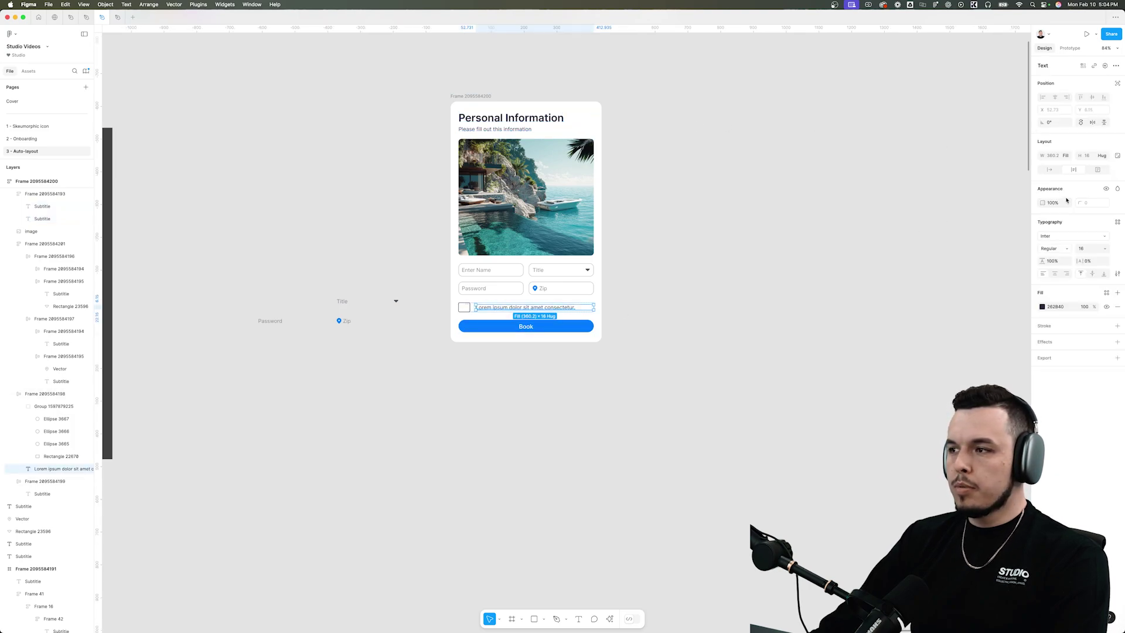
click(531, 327)
drag(1083, 193, 1087, 193)
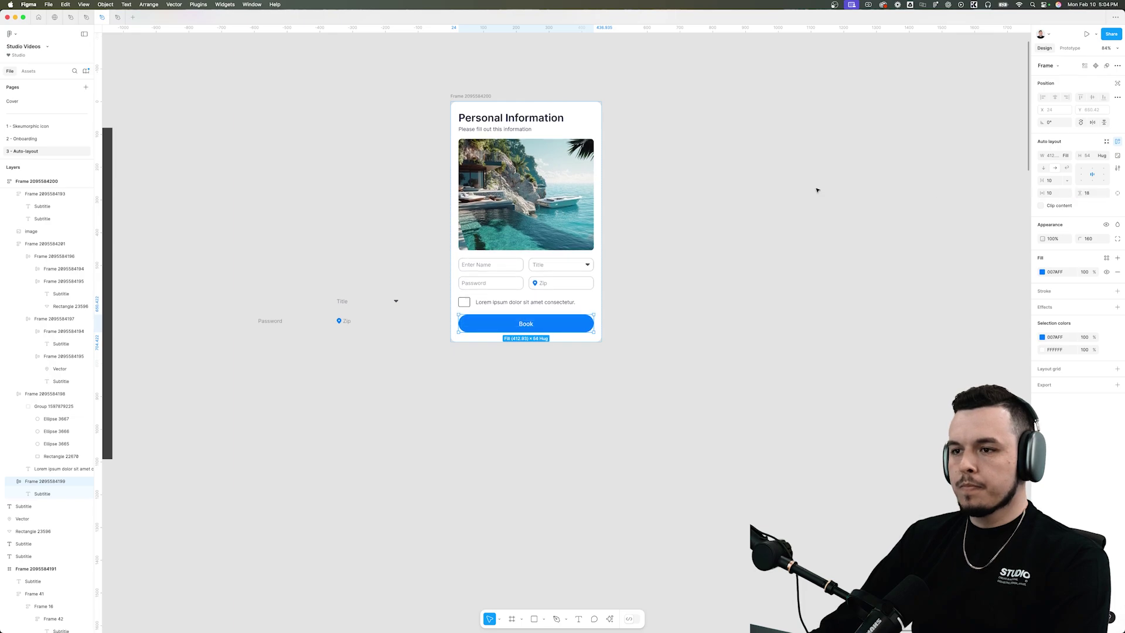
click(817, 190)
Step: Resize the form card to about 455 wide and 799 high, extending its top edge upward
click(482, 96)
mouse_move(604, 147)
mouse_down()
mouse_move(828, 154)
mouse_move(519, 150)
mouse_move(634, 150)
mouse_move(584, 150)
mouse_move(600, 151)
mouse_up()
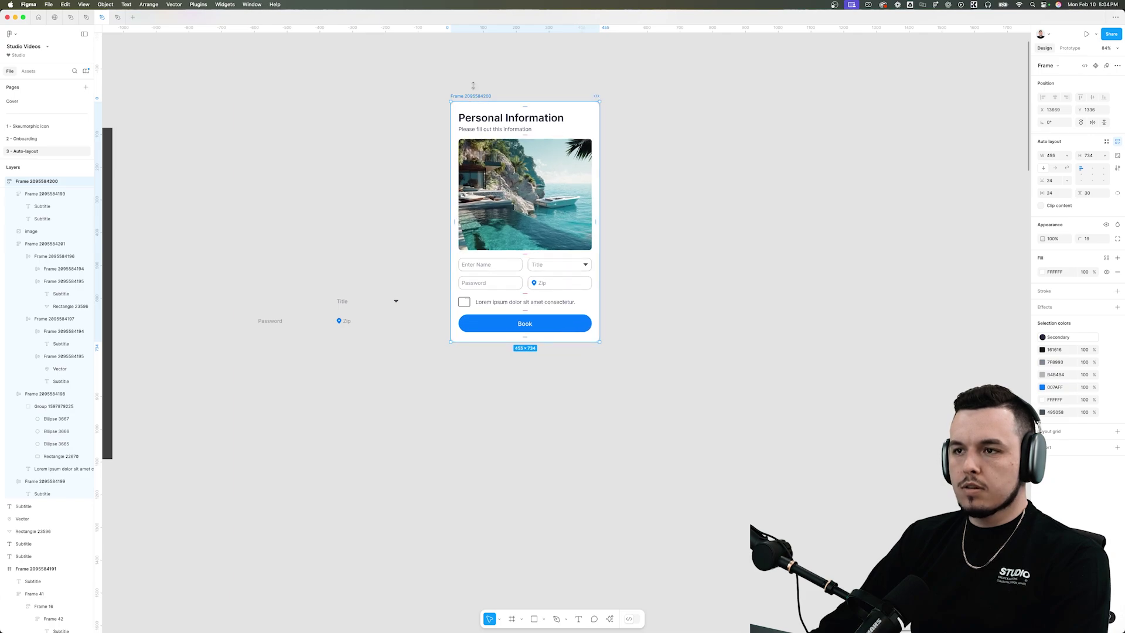
mouse_move(473, 98)
mouse_down()
mouse_move(464, 43)
mouse_move(464, 119)
mouse_move(469, 70)
mouse_move(476, 81)
mouse_up()
click(665, 163)
Step: Move the loose location pin into the form card above the heading and enlarge it to about 182 × 219
scroll(663, 170, up, 1)
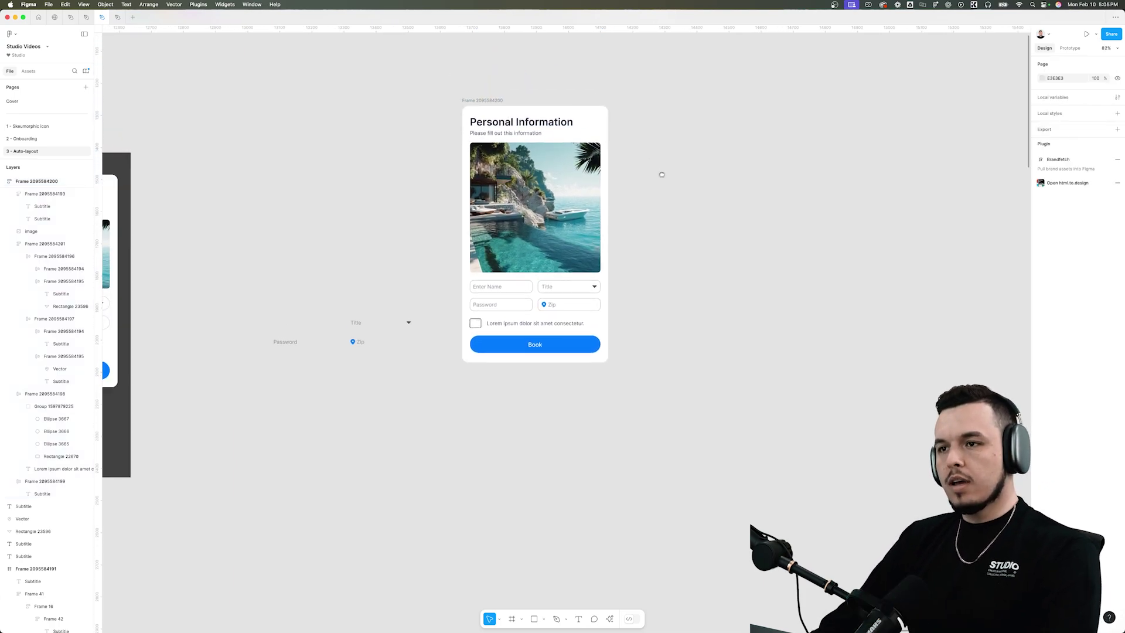
scroll(631, 150, up, 3)
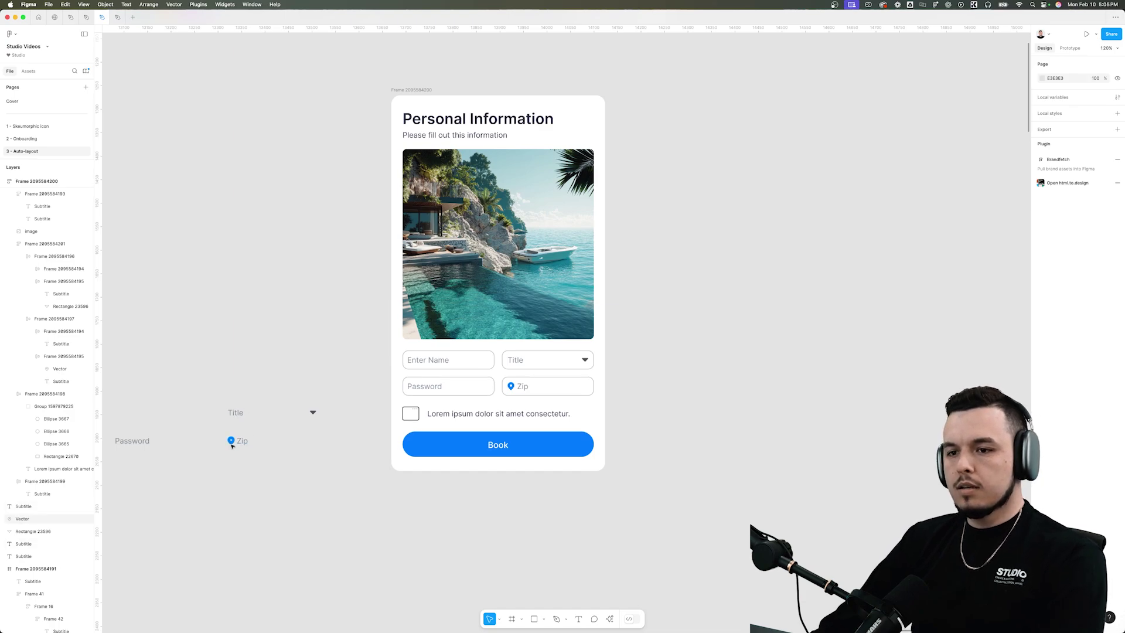
drag(231, 446, 593, 111)
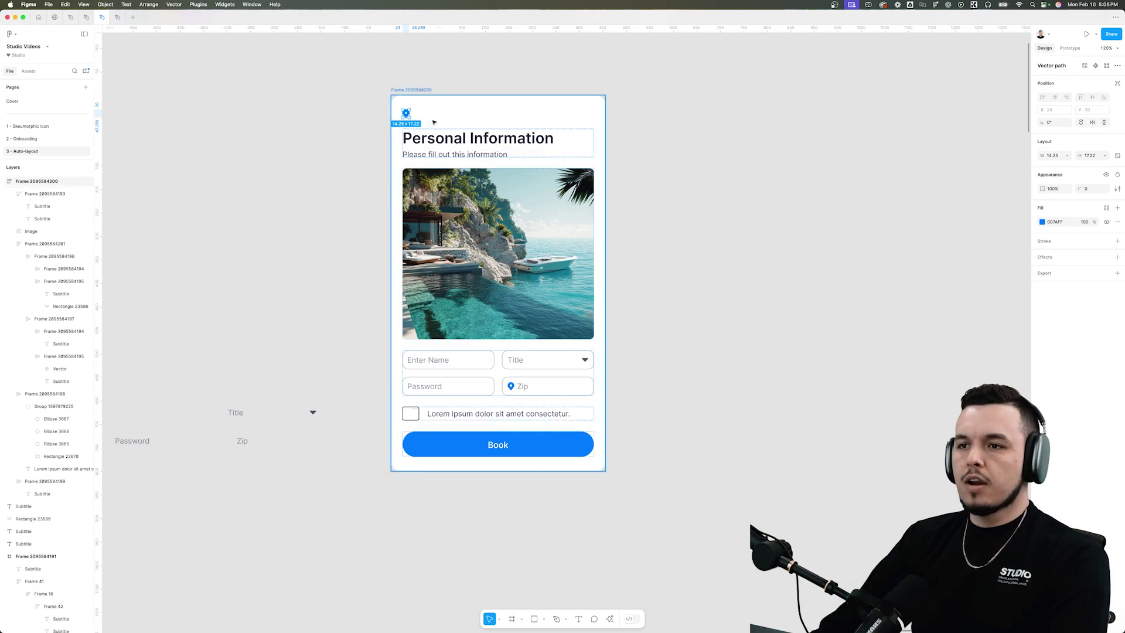
drag(411, 118, 488, 213)
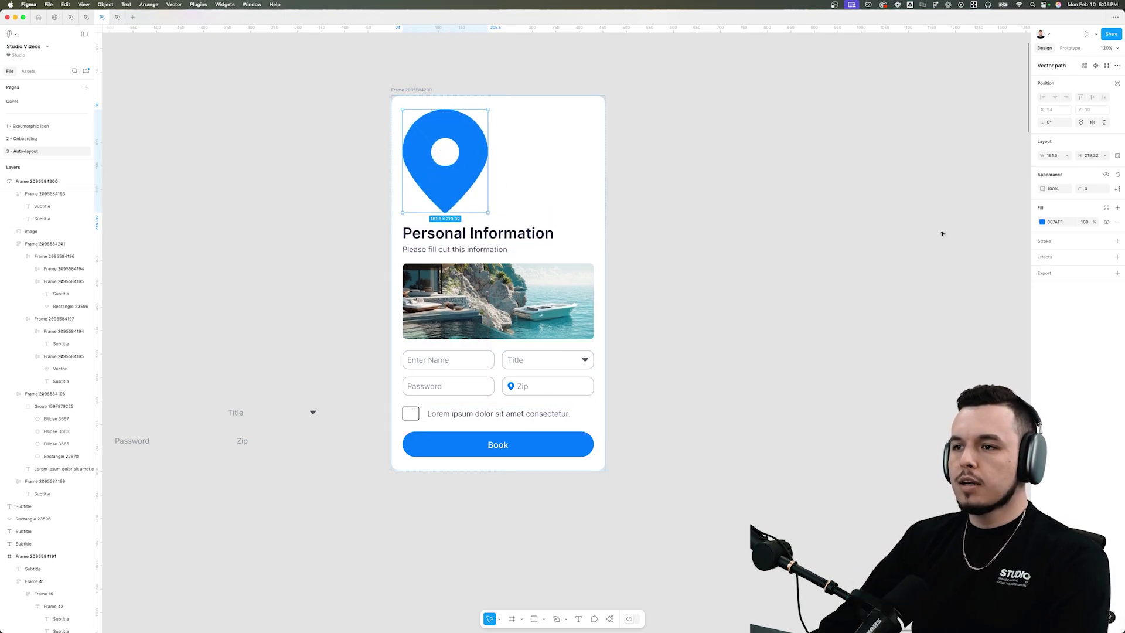
Step: Add a layer blur of about 223 to the enlarged location pin
click(1118, 257)
click(1063, 270)
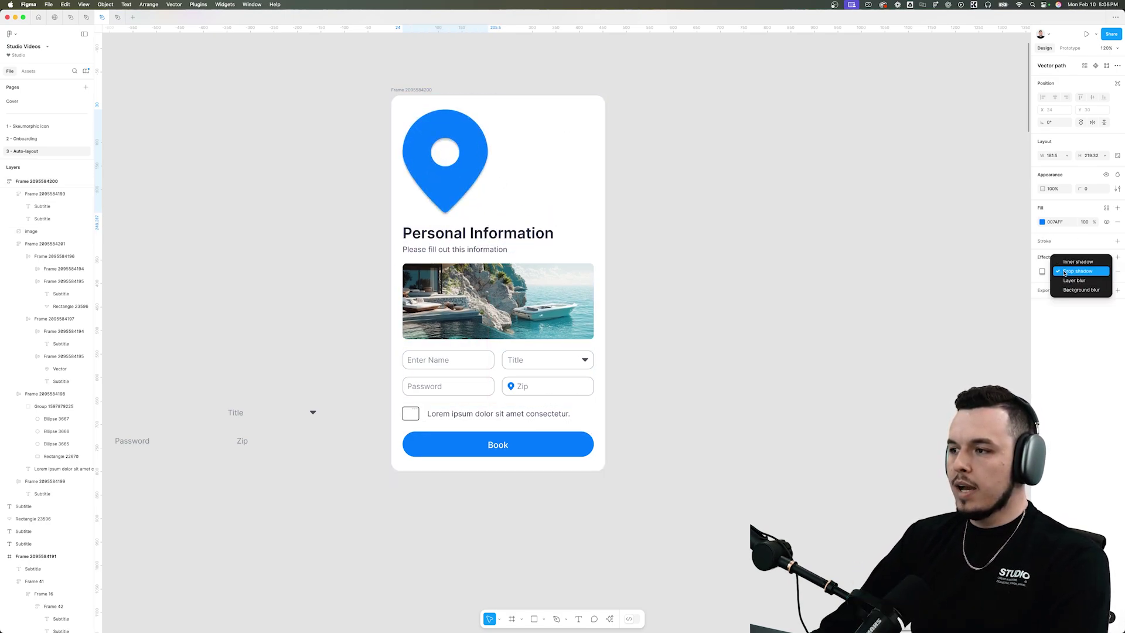
click(1064, 279)
click(1042, 271)
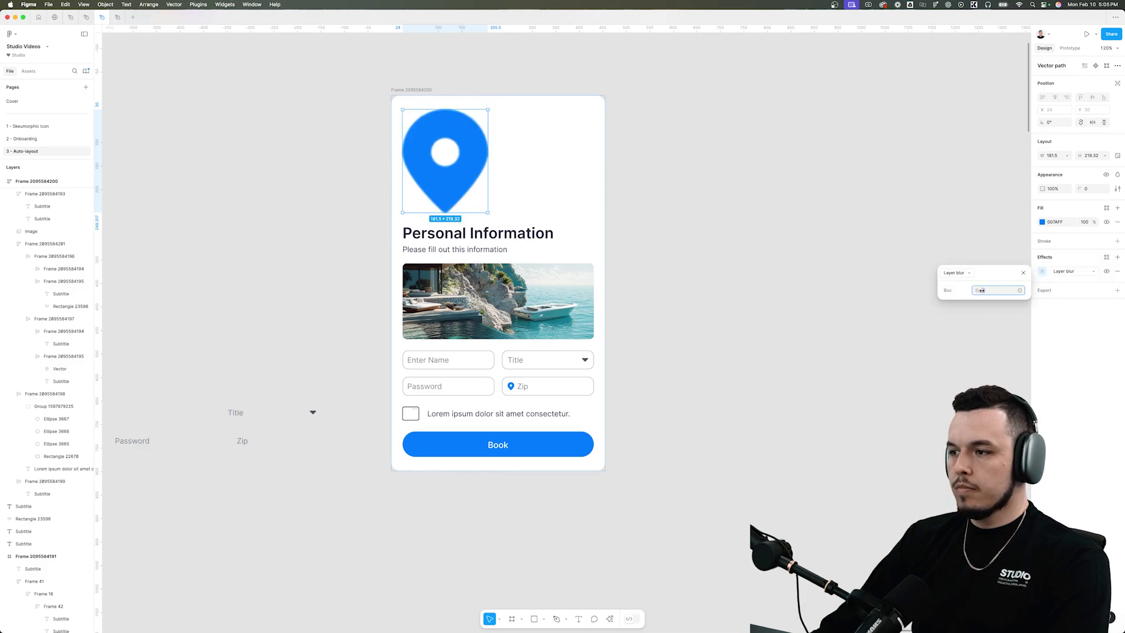
drag(982, 290, 196, 290)
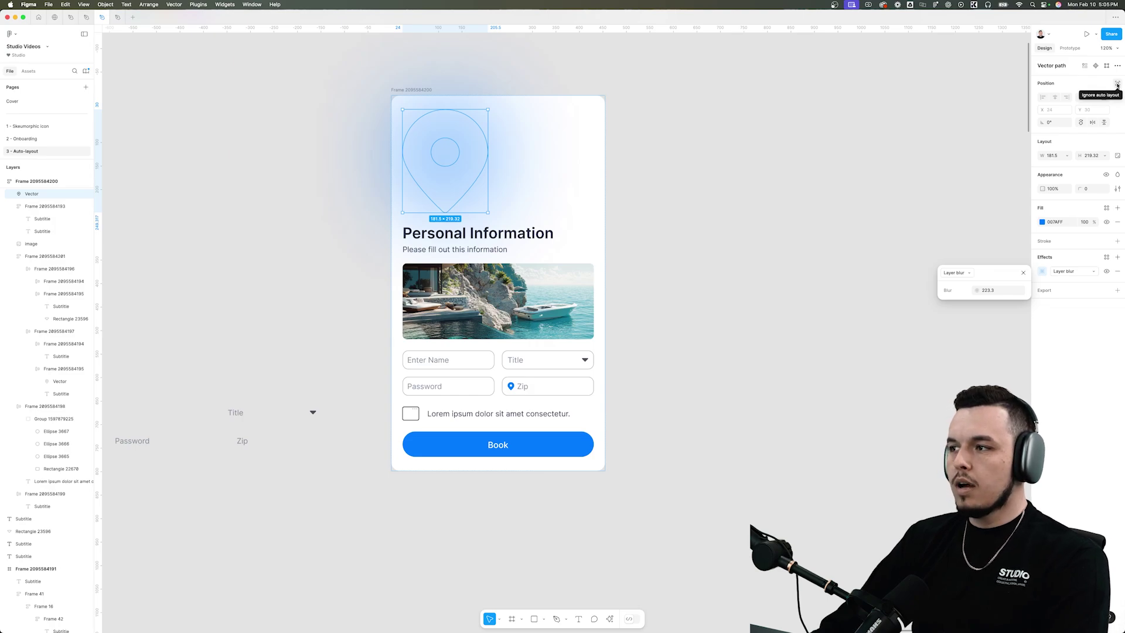
Step: Make the blurred pin ignore auto layout and place it over the form card's upper-right corner
click(1117, 84)
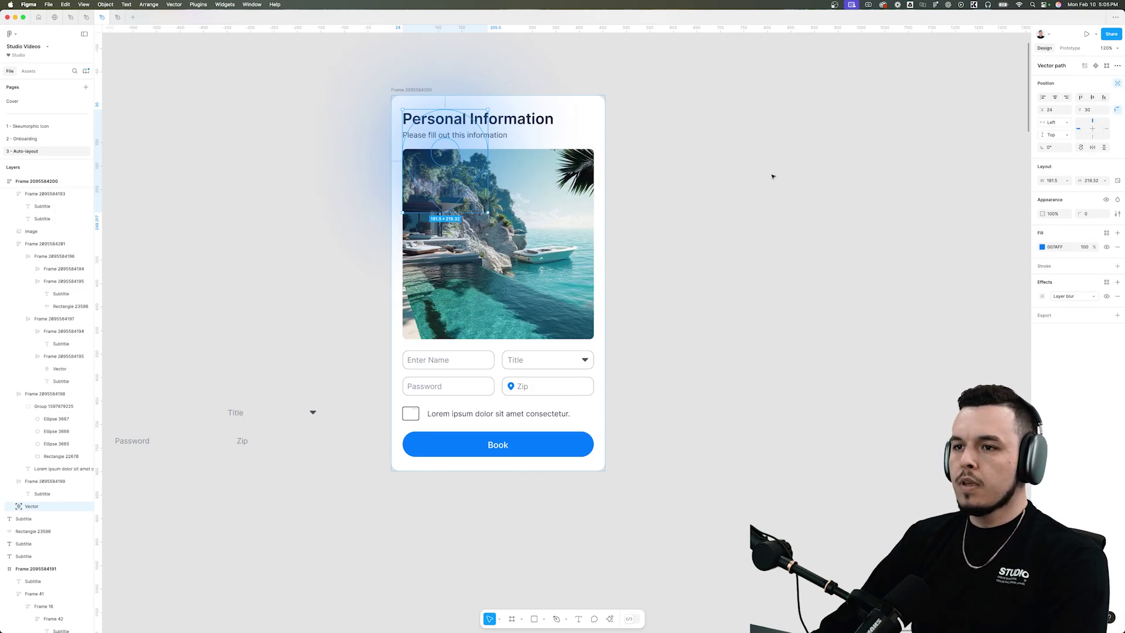
drag(470, 167, 590, 132)
click(413, 90)
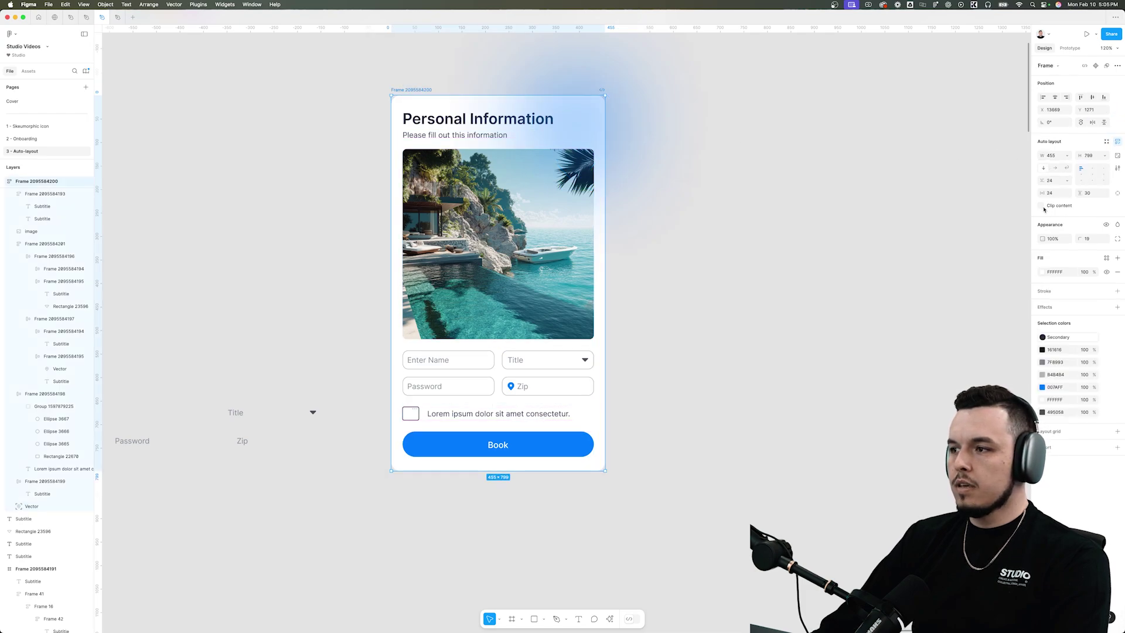
Step: Send the blurred pin behind the form card's other contents and set its opacity to 13%
click(585, 108)
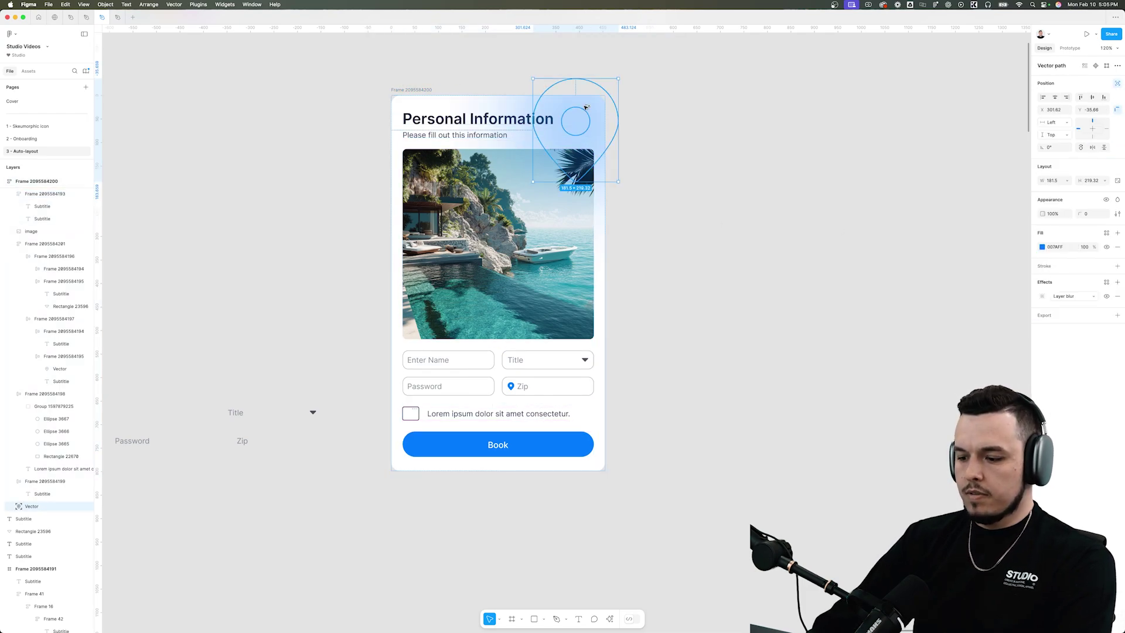
key(super+alt+bracketright)
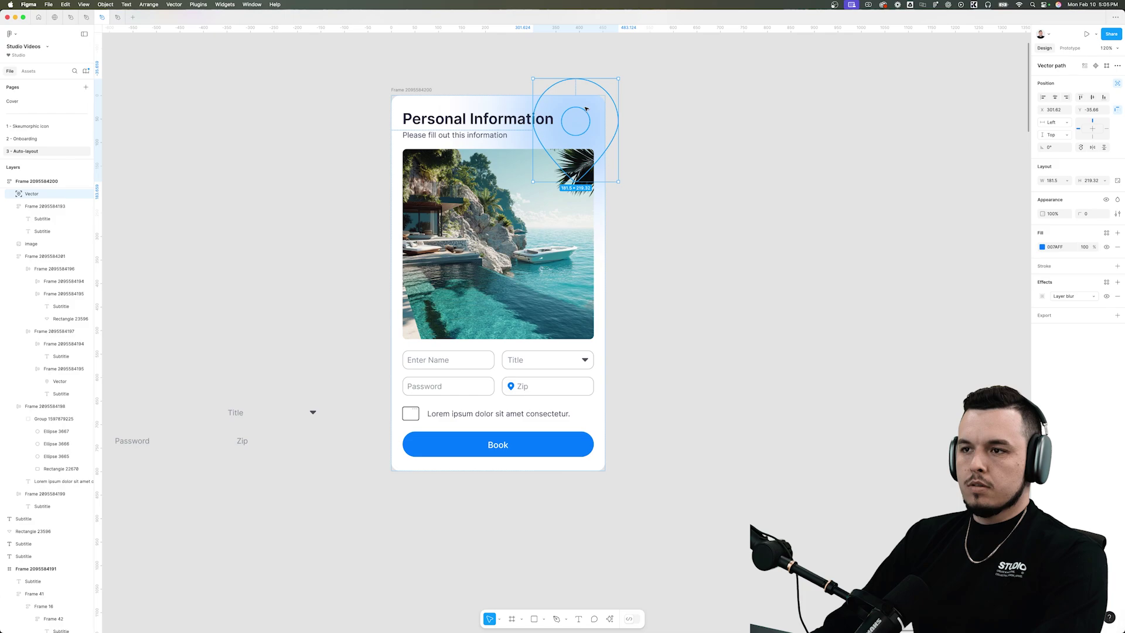
key(1)
key(3)
Step: Move the blurred pin from the form card's upper-right corner down to its lower-right corner
drag(592, 108, 583, 439)
scroll(584, 439, down, 4)
click(691, 425)
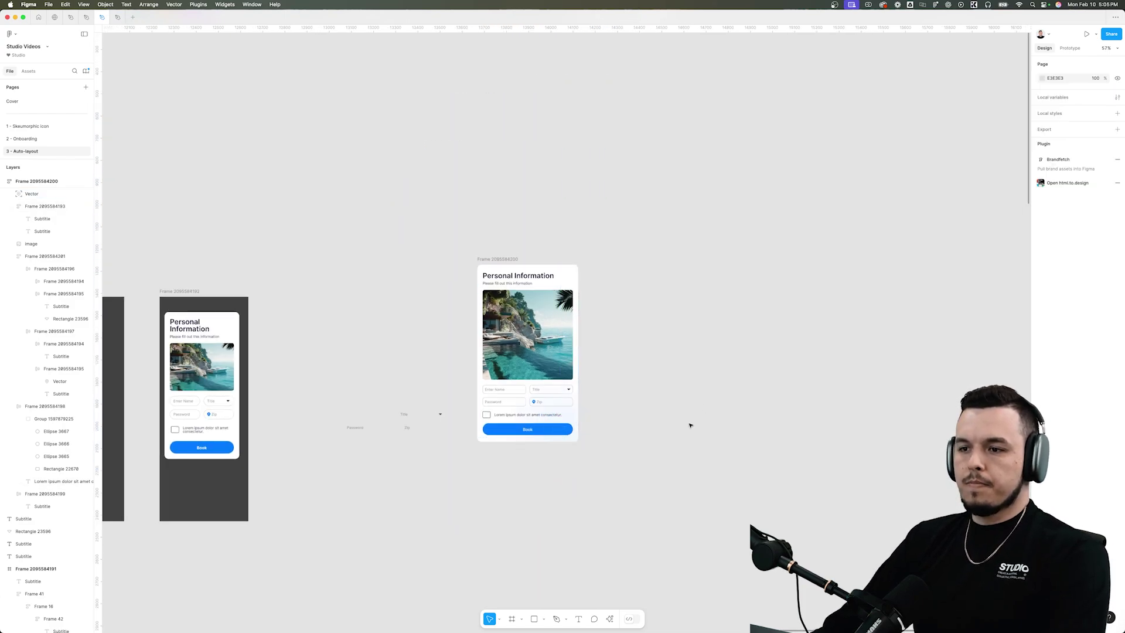
Step: Compare the rebuilt Personal Information card with the versions in the dark desktop and mobile frames
drag(682, 430, 849, 324)
scroll(850, 324, down, 4)
drag(667, 407, 745, 381)
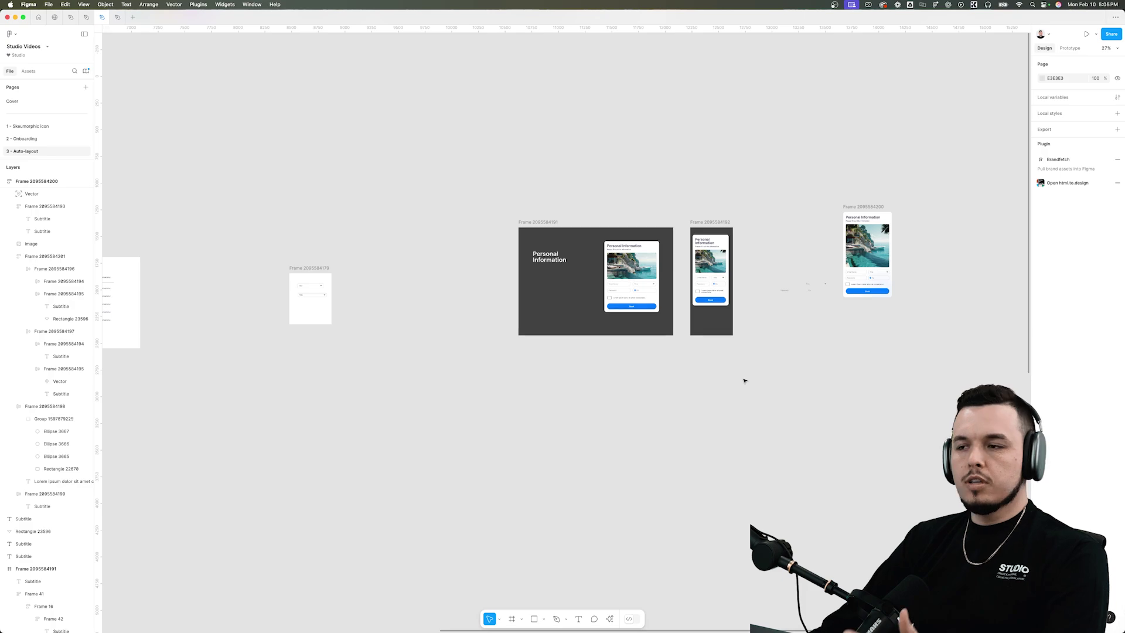
drag(775, 323, 653, 356)
scroll(705, 332, up, 5)
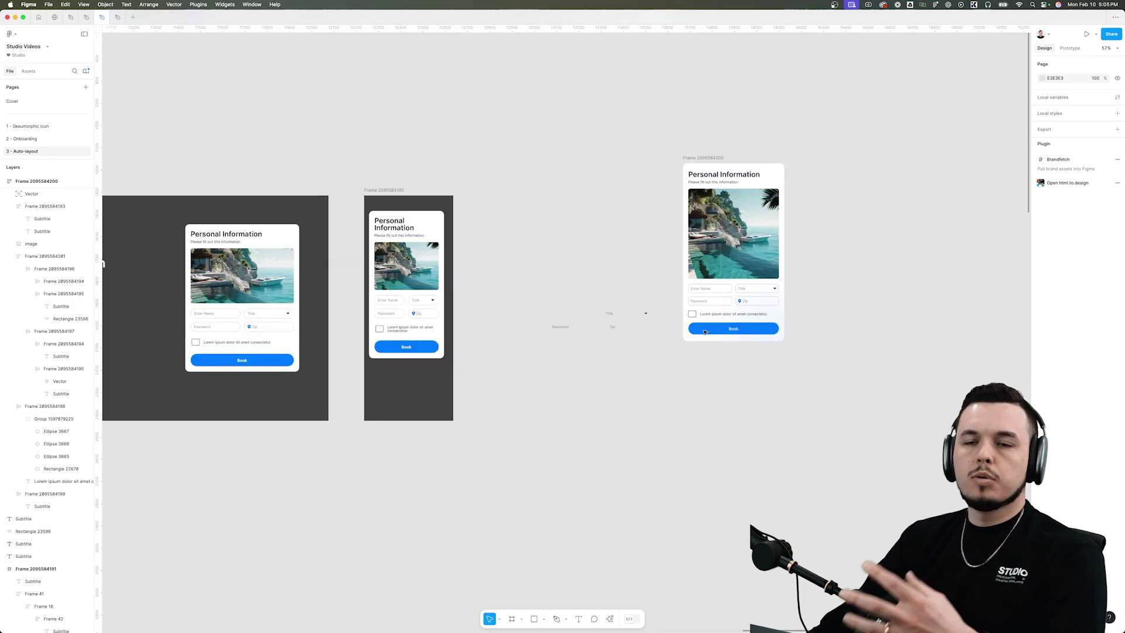
scroll(493, 293, right, 2)
scroll(611, 261, up, 3)
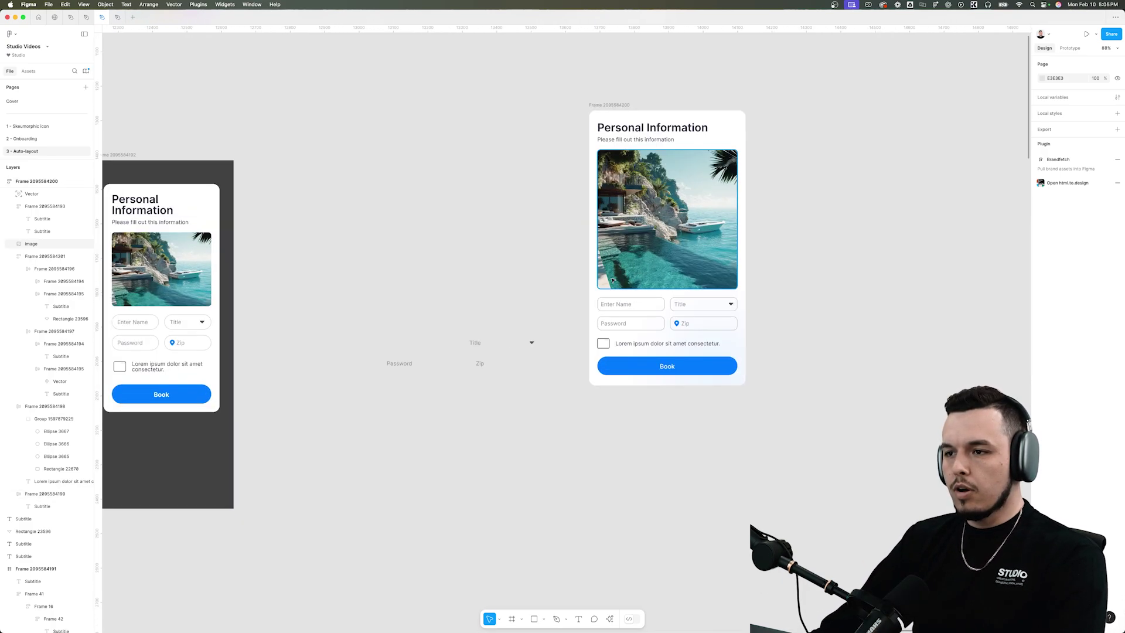
Step: Widen the rebuilt form card to about 585 by extending its right edge
click(621, 109)
drag(743, 171, 791, 172)
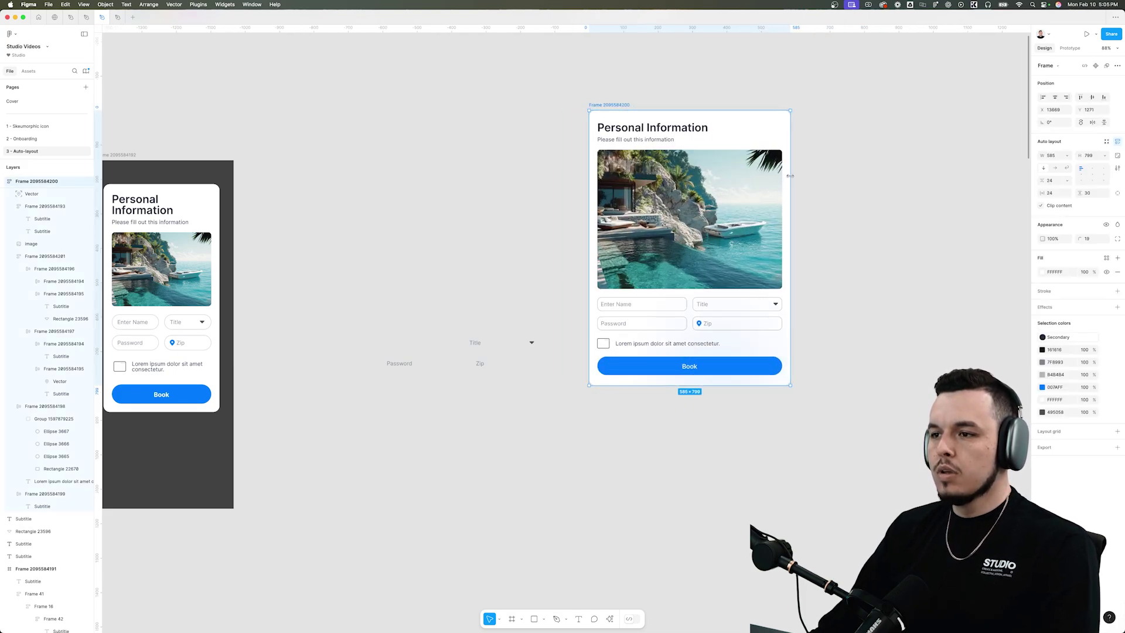
scroll(791, 176, down, 4)
scroll(786, 186, left, 5)
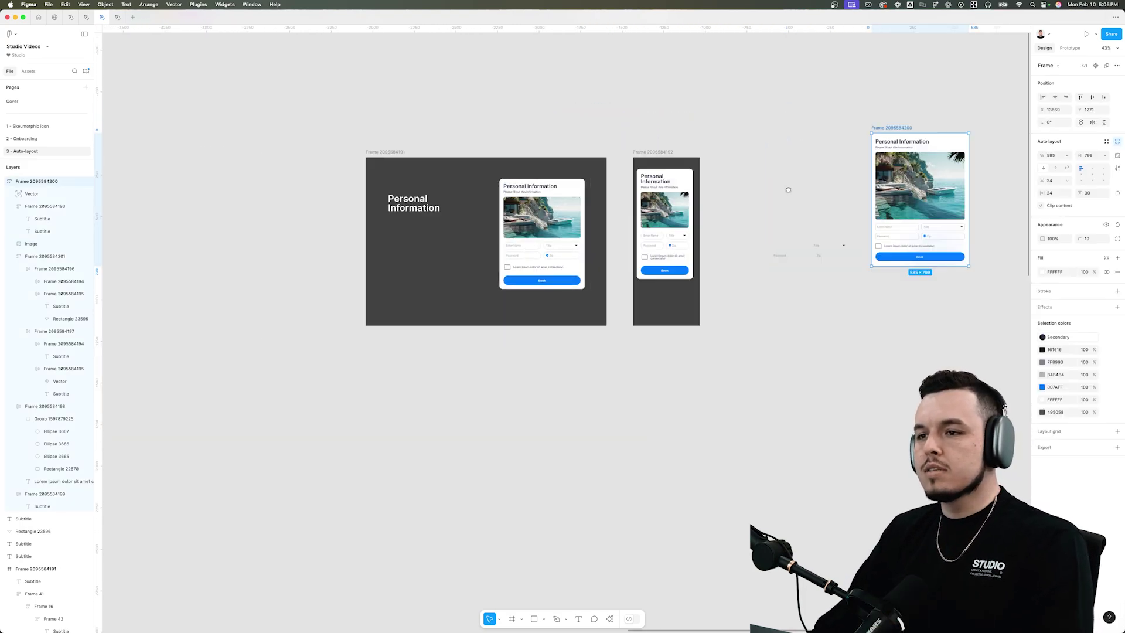